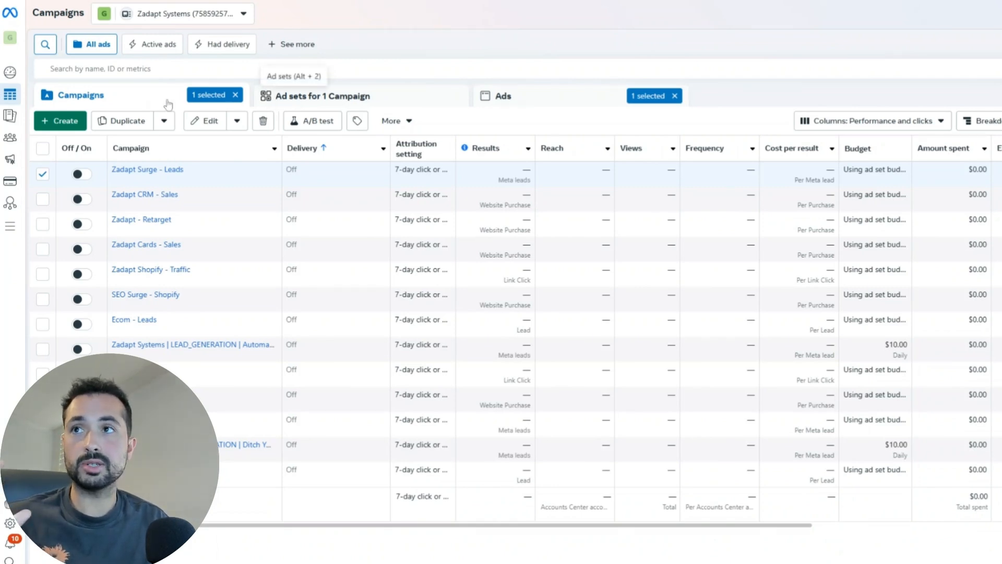
# Step: Browse the campaign's ad sets and ads, then go back to Campaigns and open the column presets
pyautogui.click(405, 96)
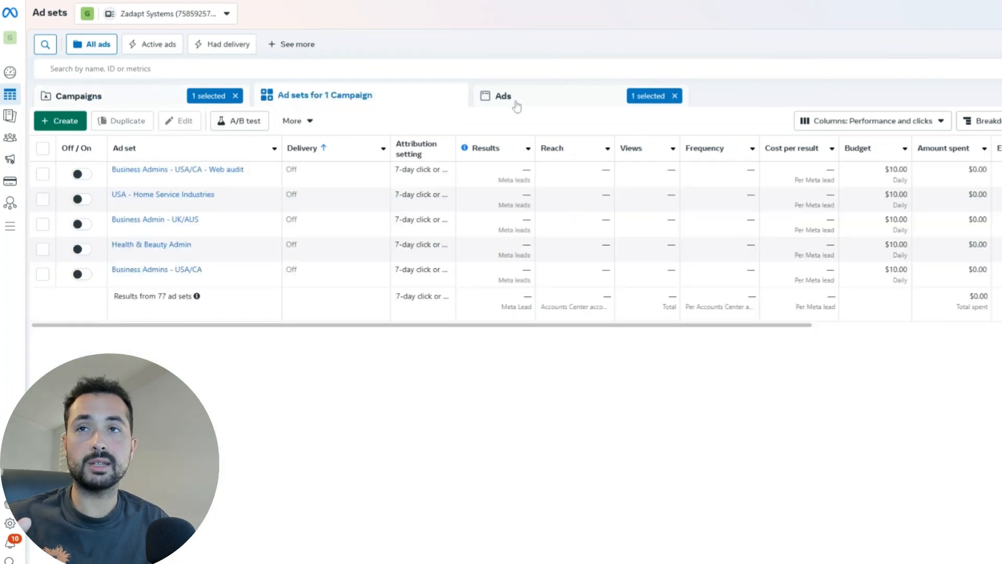
pyautogui.click(518, 105)
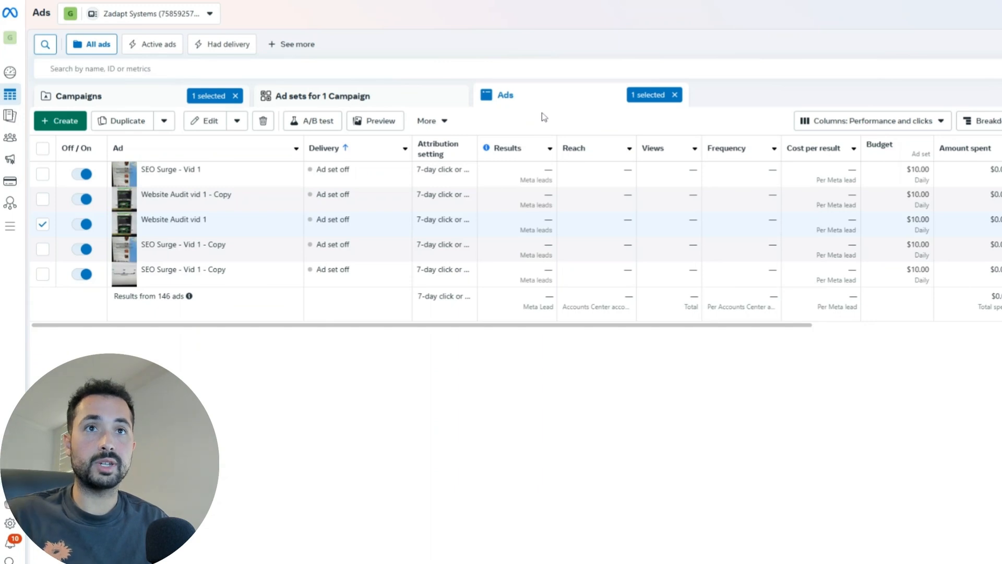
pyautogui.click(362, 100)
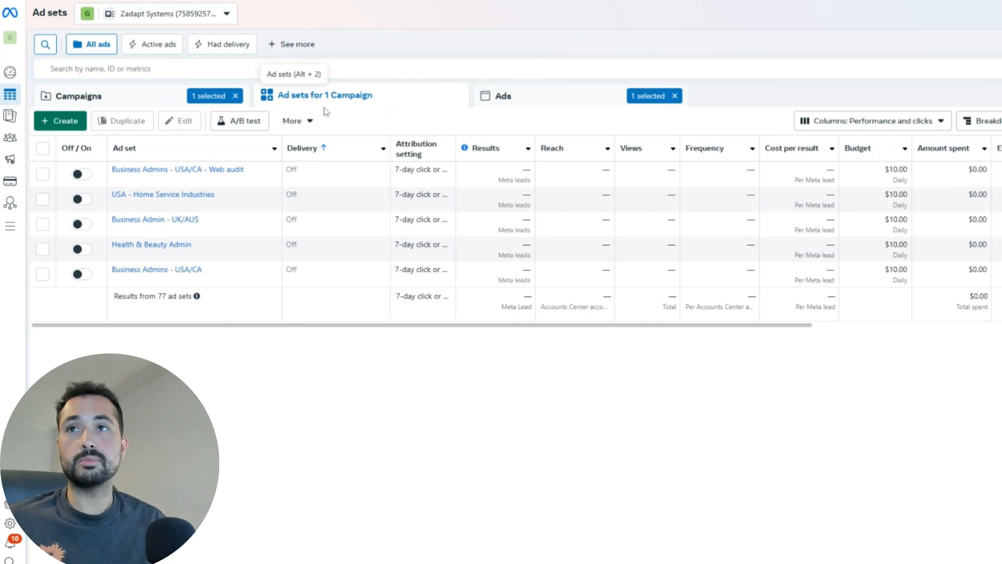
pyautogui.click(151, 98)
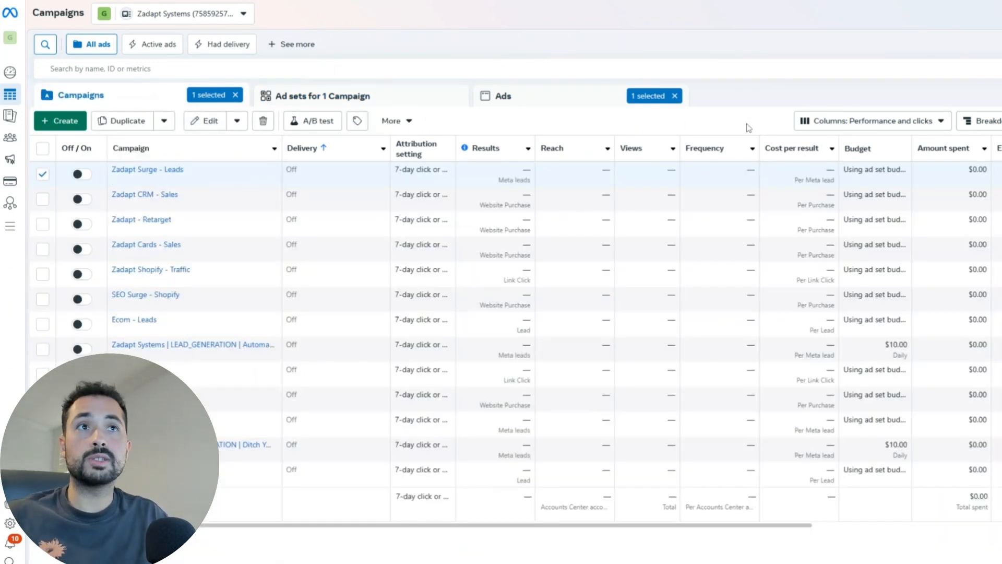
pyautogui.click(910, 124)
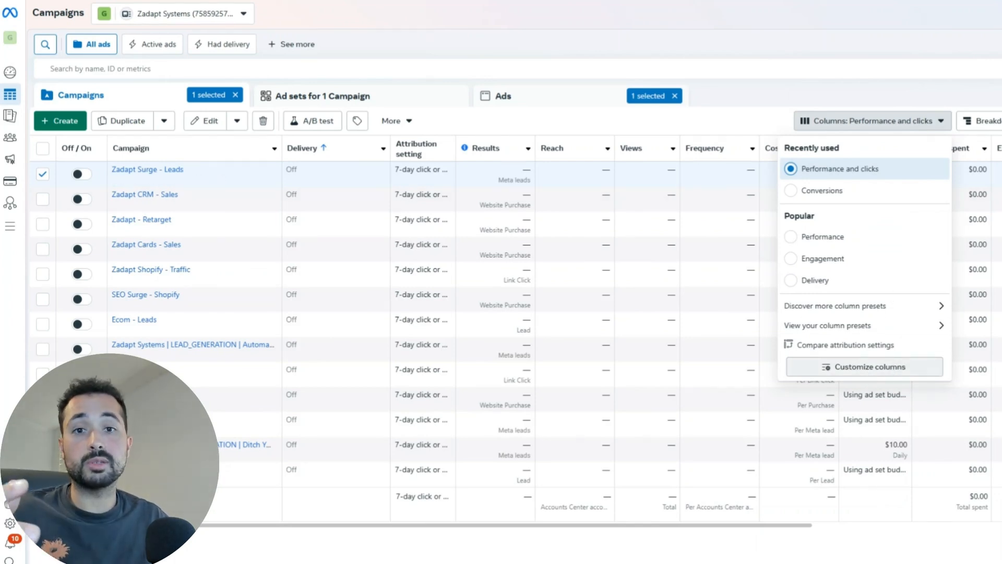
# Step: Open Customize columns from the presets list and search the metrics for 'cpc'
pyautogui.click(726, 168)
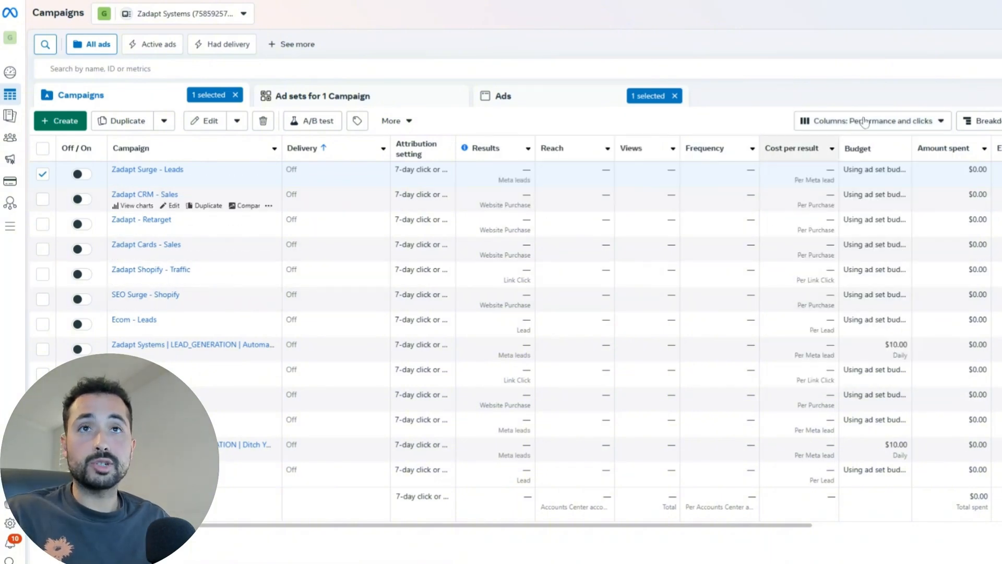
pyautogui.click(846, 125)
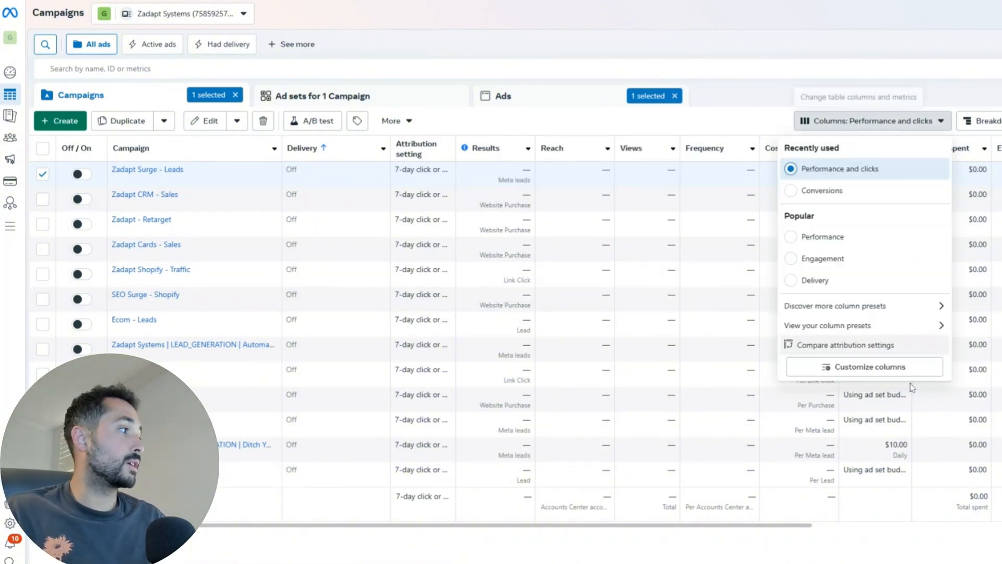
pyautogui.click(886, 372)
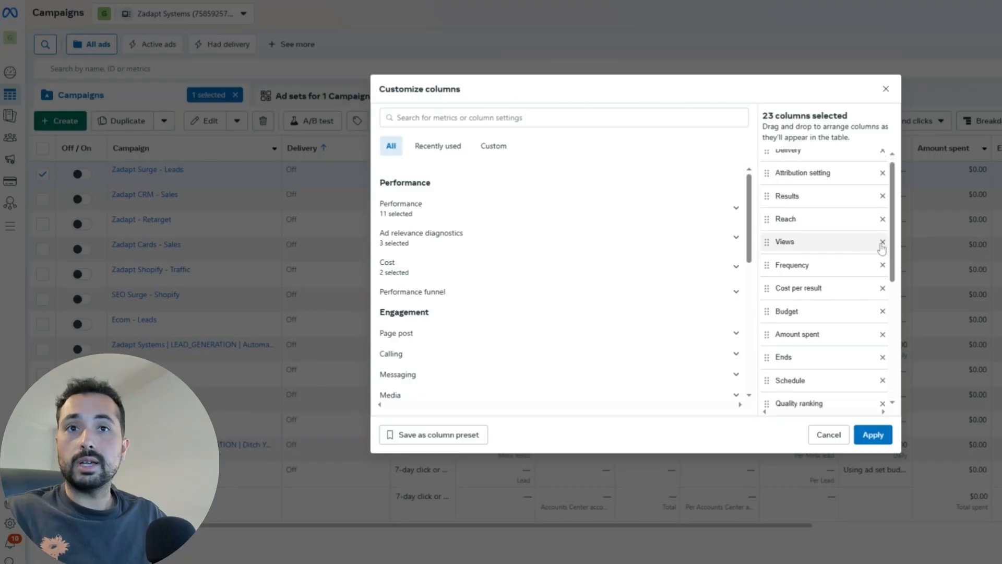
pyautogui.scroll(-5, 825, 250)
pyautogui.click(494, 119)
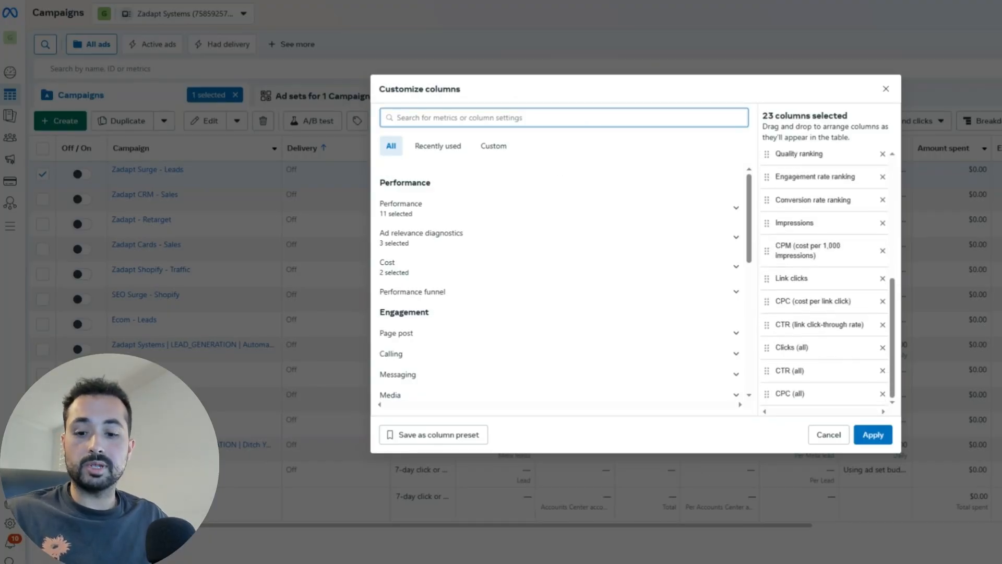
pyautogui.write('cp')
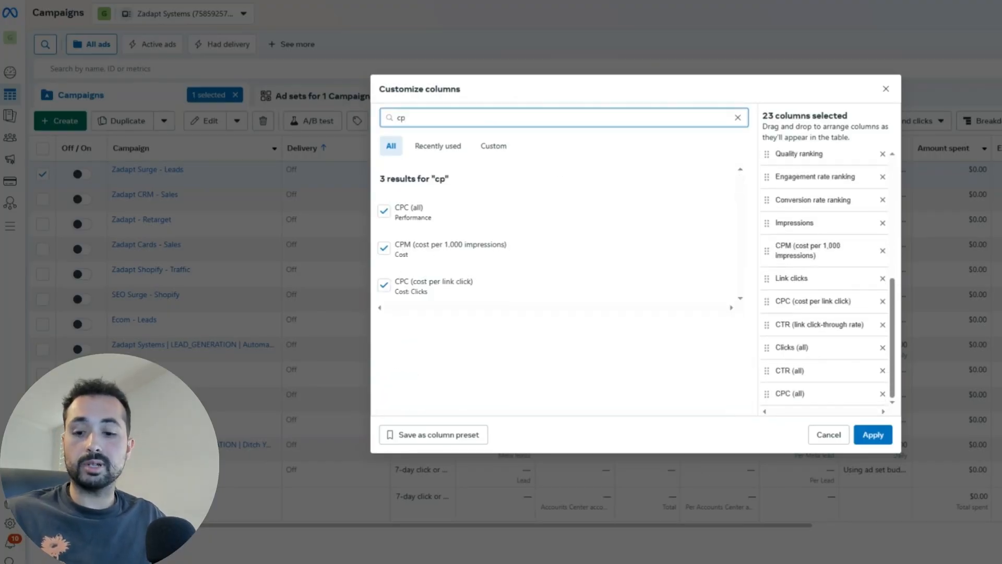
pyautogui.write('c')
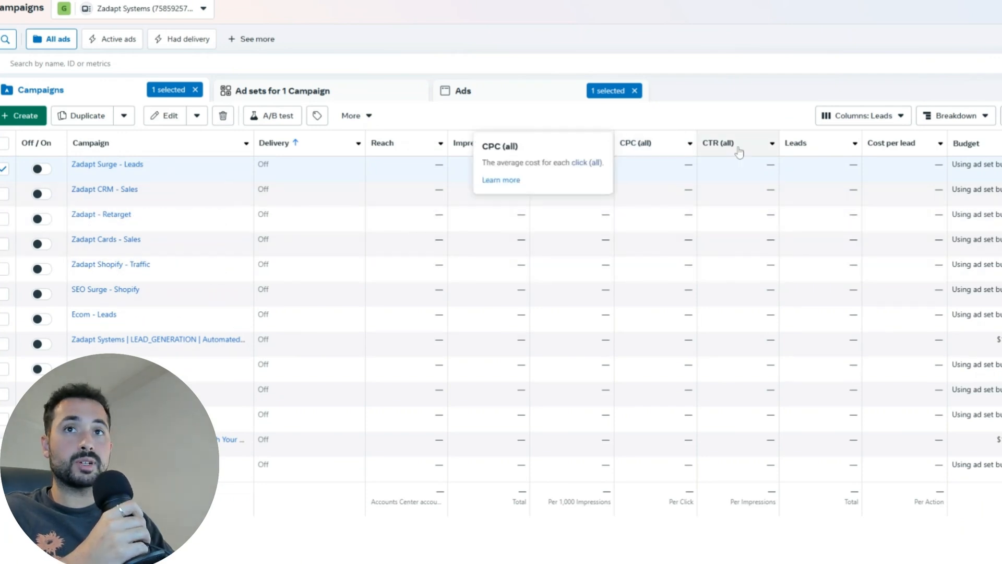
pyautogui.moveTo(733, 150)
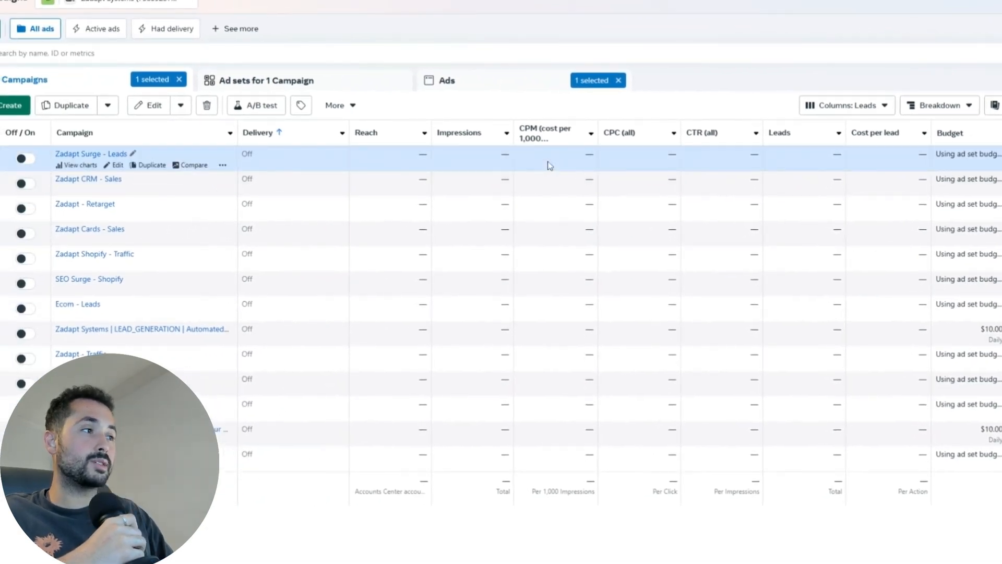
pyautogui.moveTo(543, 139)
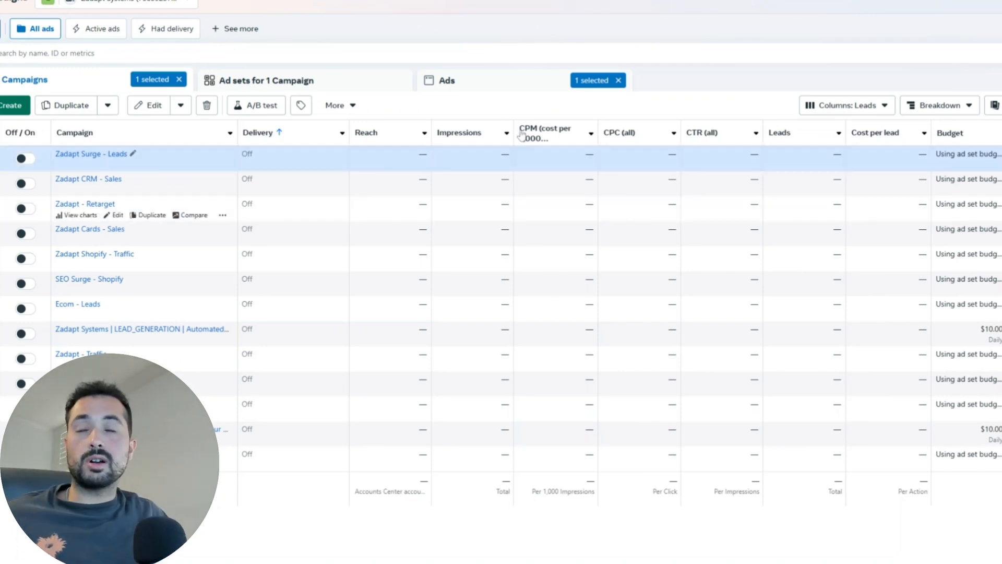
# Step: Create a new campaign with the Leads objective, set up as a manual leads campaign
pyautogui.click(11, 111)
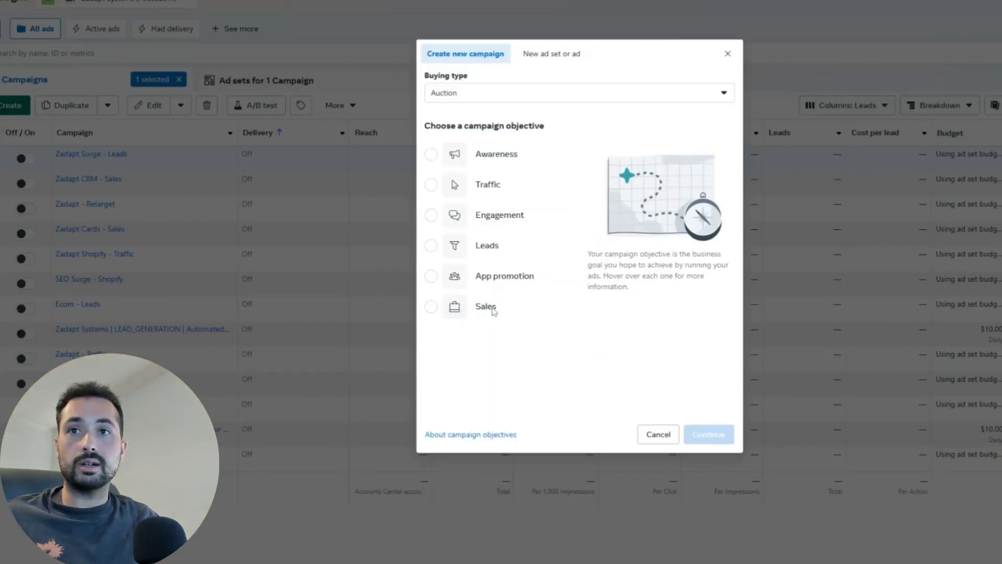
pyautogui.moveTo(447, 252)
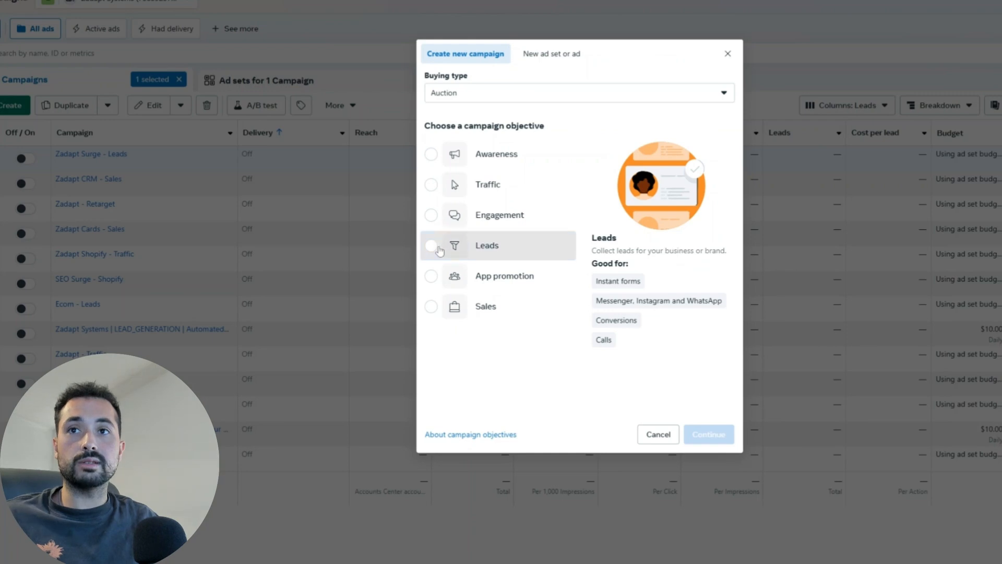
pyautogui.click(441, 253)
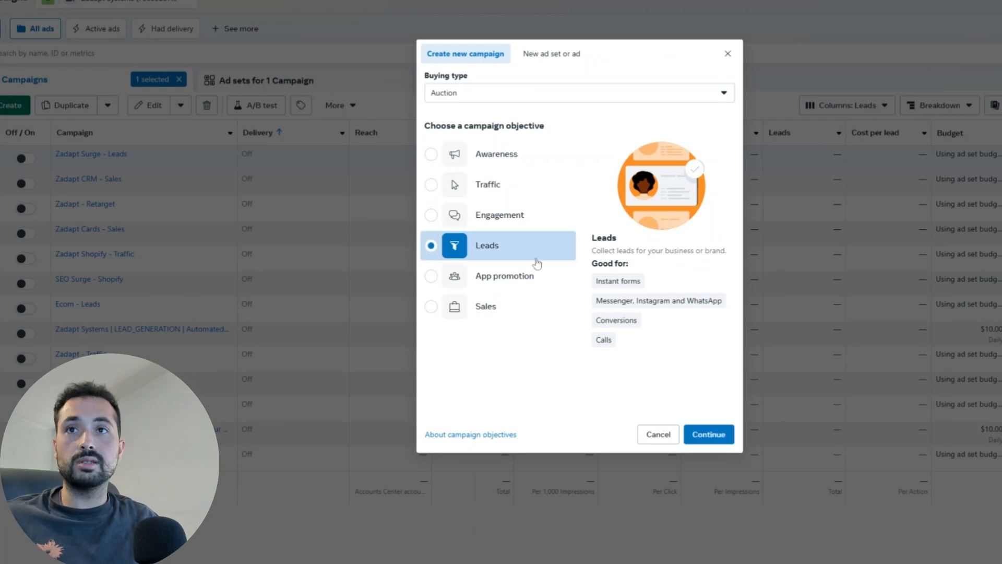
pyautogui.click(711, 442)
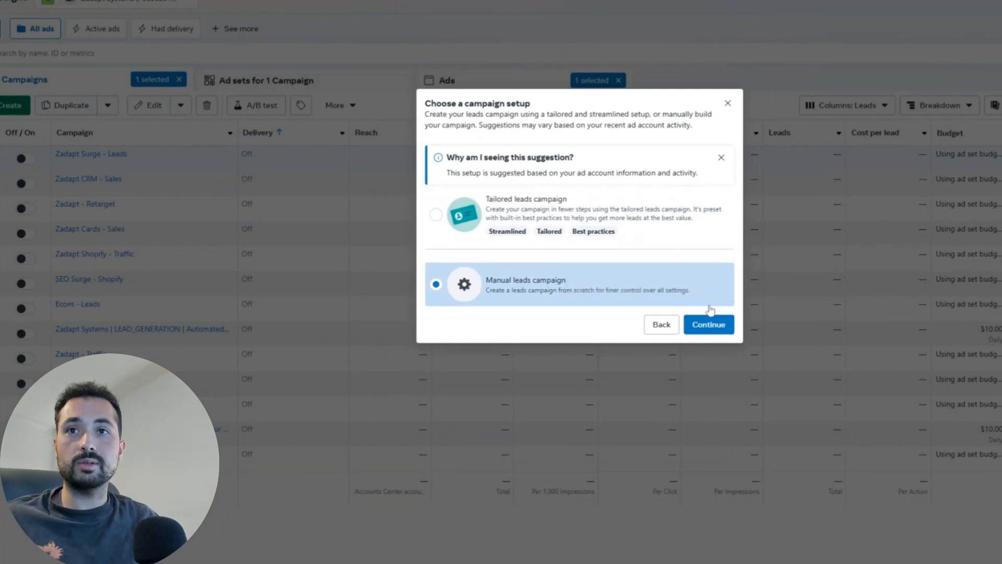
pyautogui.click(709, 328)
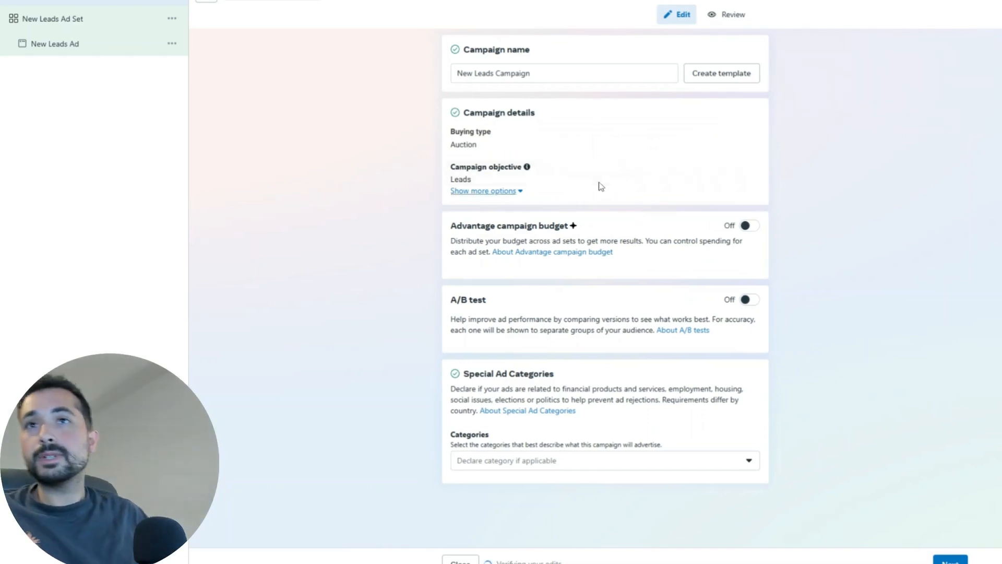
# Step: Rename the campaign to 'Leads campaign 1' and continue to the ad set settings
pyautogui.tripleClick(524, 72)
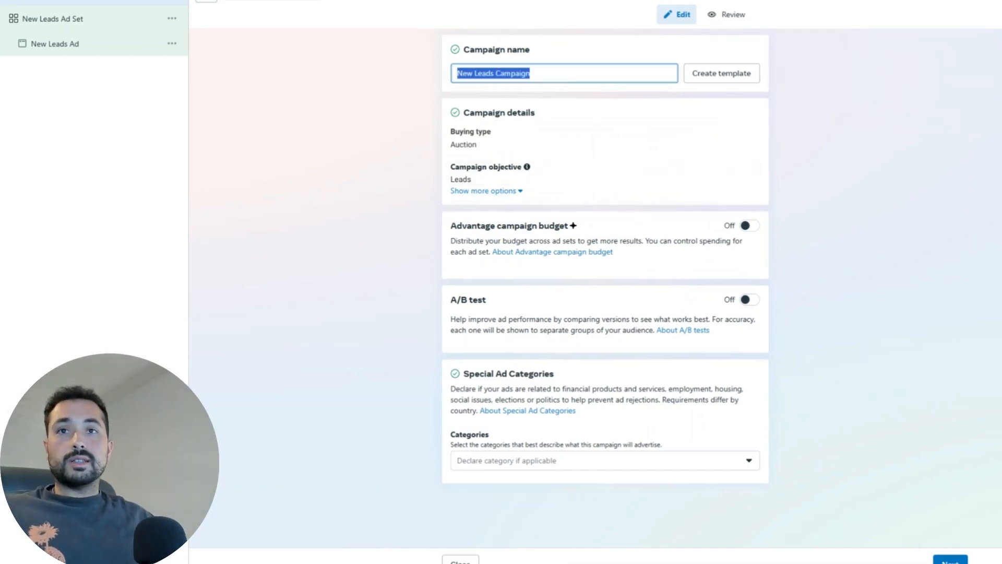
pyautogui.press('BackSpace')
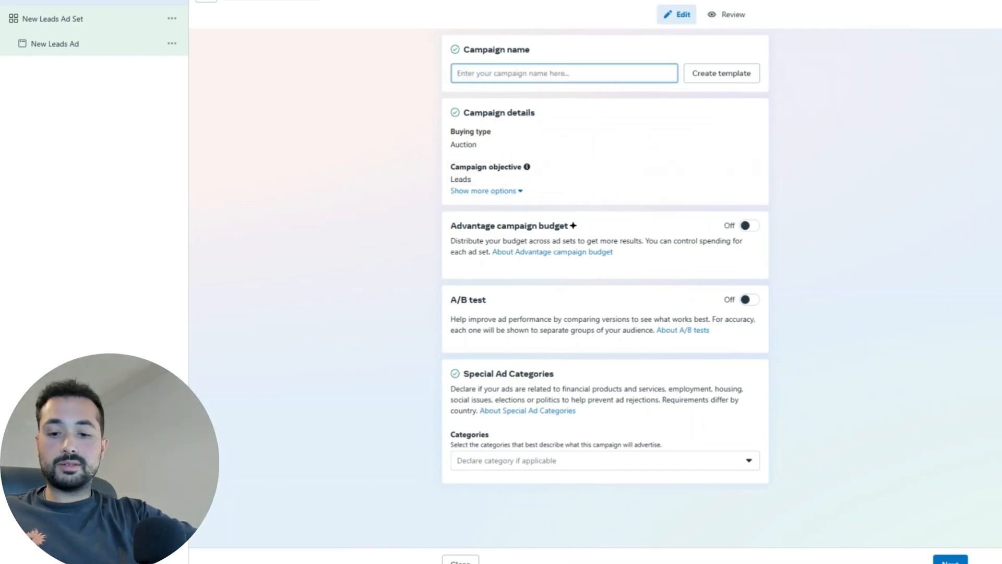
pyautogui.write('Lea')
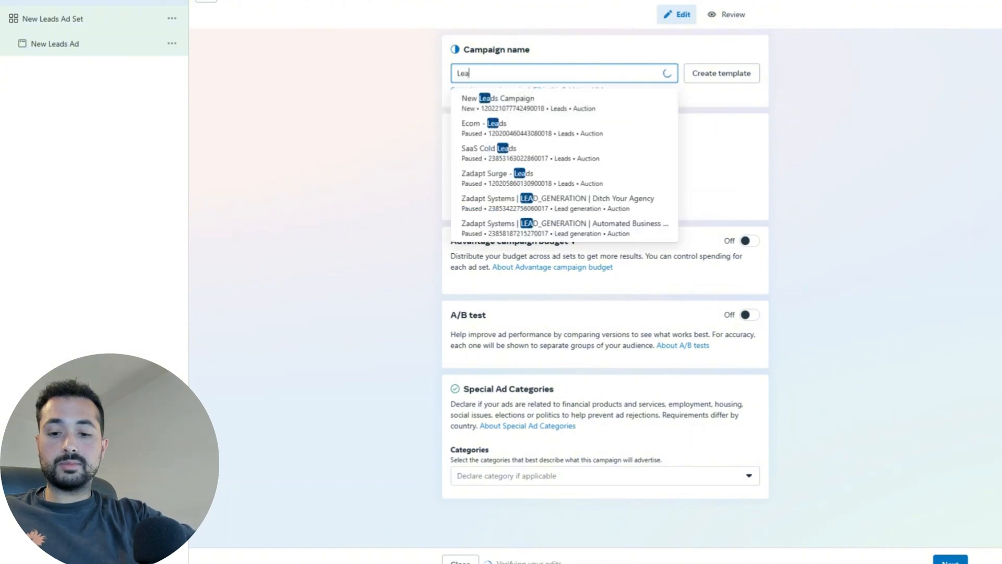
pyautogui.write('ds campaign 1')
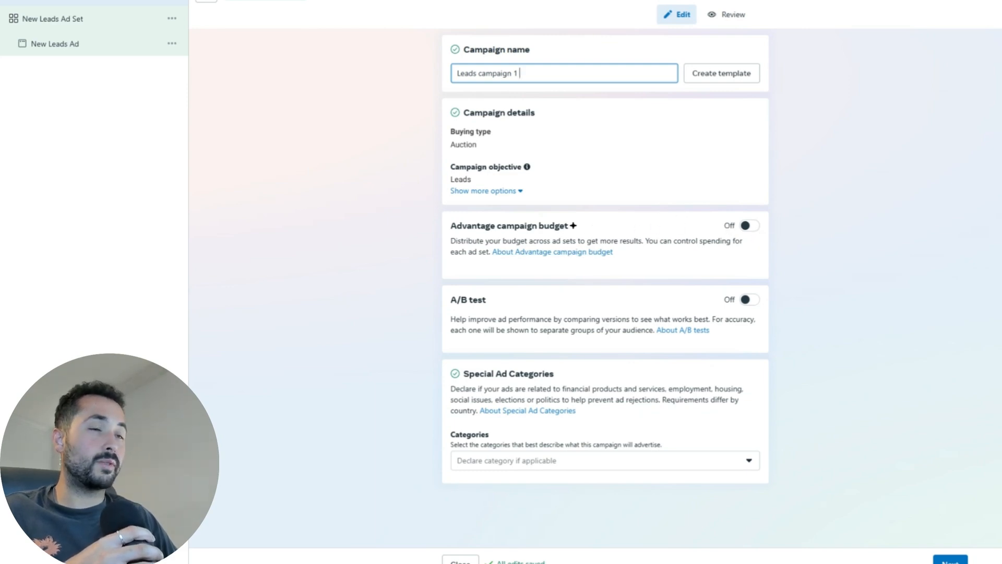
pyautogui.moveTo(573, 226)
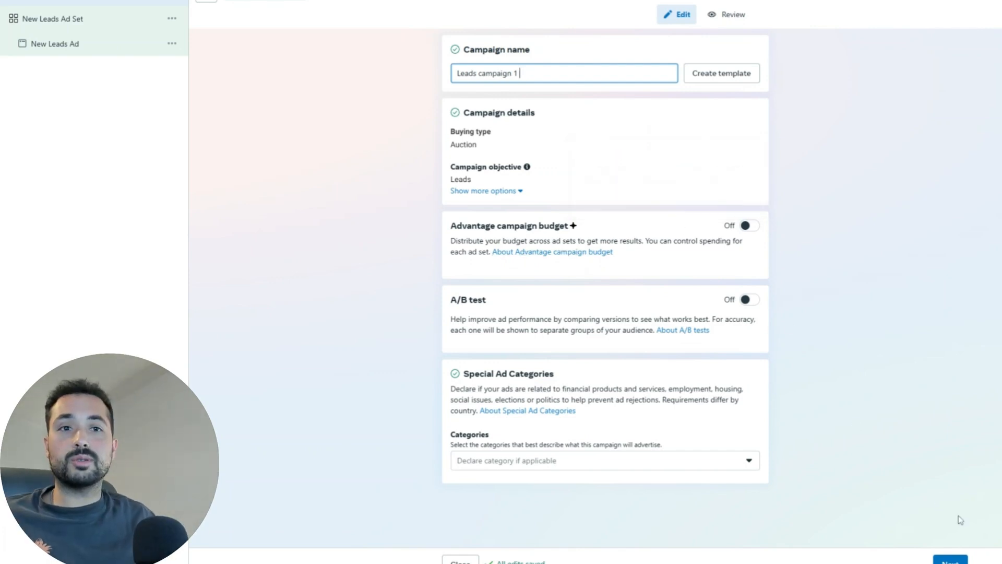
pyautogui.click(950, 560)
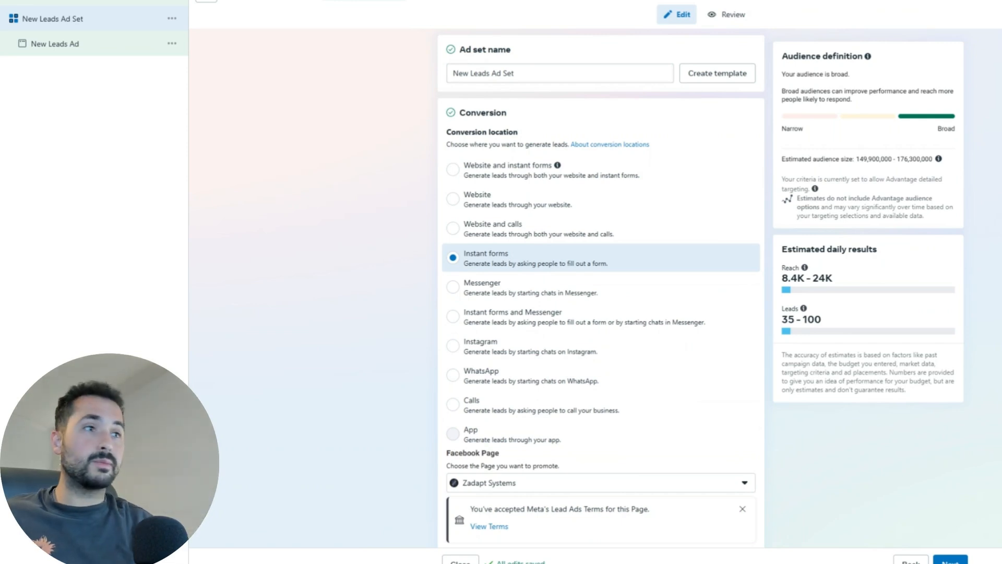
# Step: Replace the default ad set name with 'Leads - Broward'
pyautogui.tripleClick(509, 73)
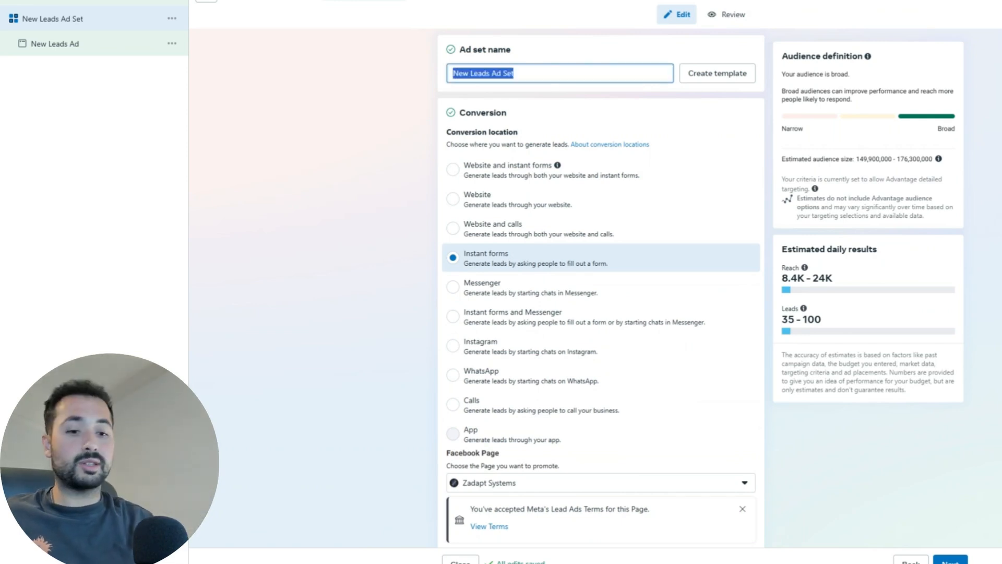
pyautogui.press('BackSpace')
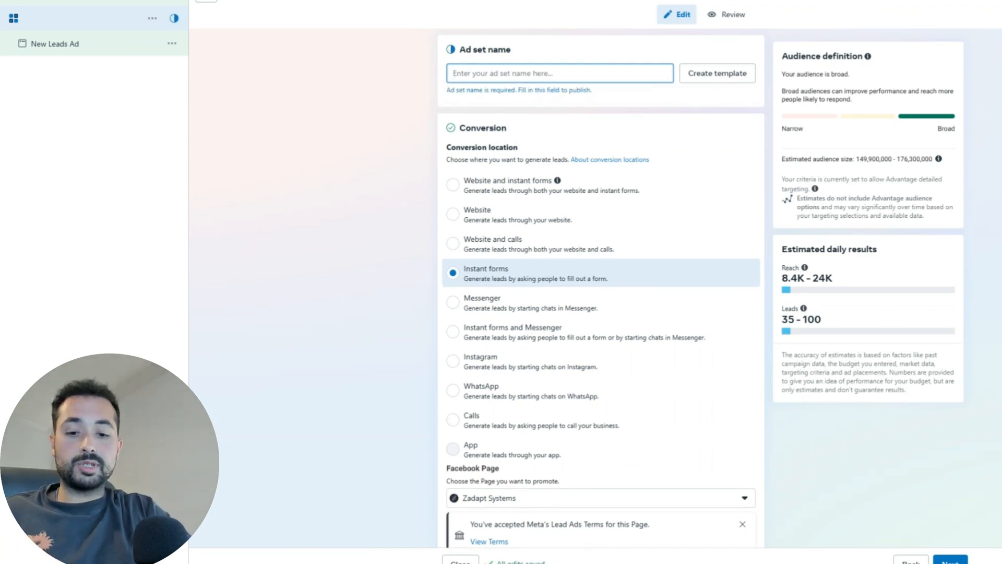
pyautogui.write('Leads -')
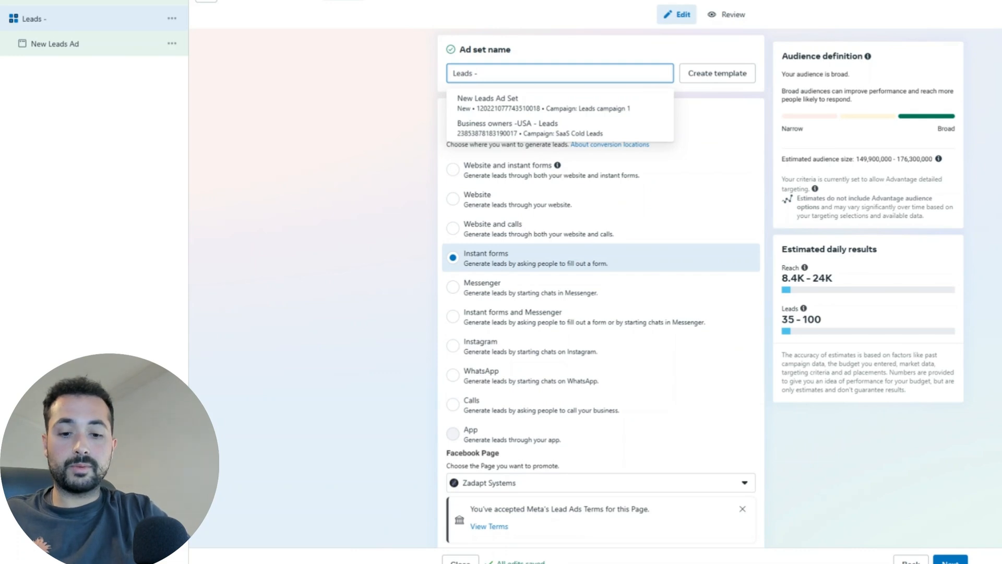
pyautogui.write(' Broward')
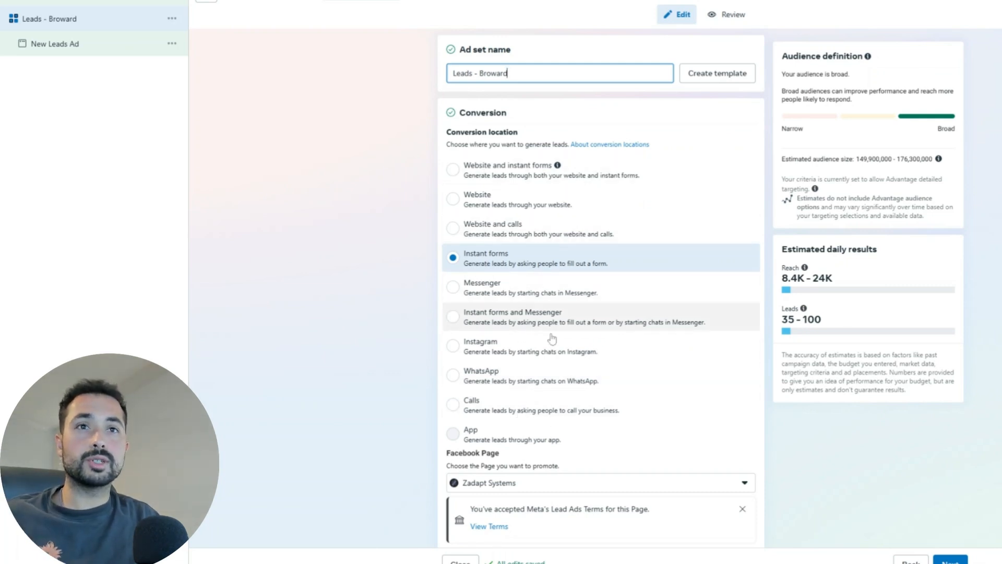
# Step: Scroll to Budget & schedule and change the daily budget from $20.00 to $13.00
pyautogui.scroll(-1, 544, 333)
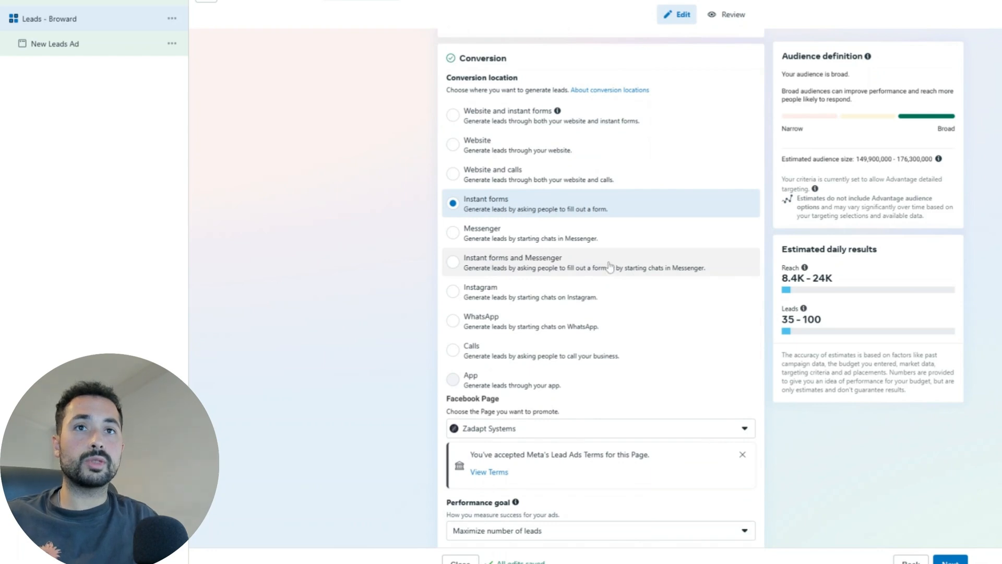
pyautogui.scroll(-1, 497, 131)
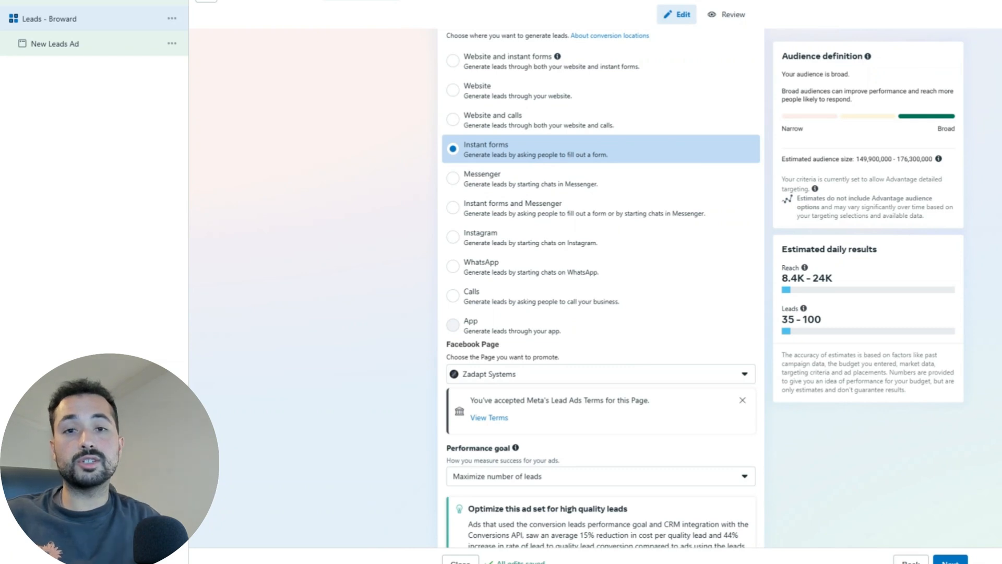
pyautogui.scroll(-3, 513, 267)
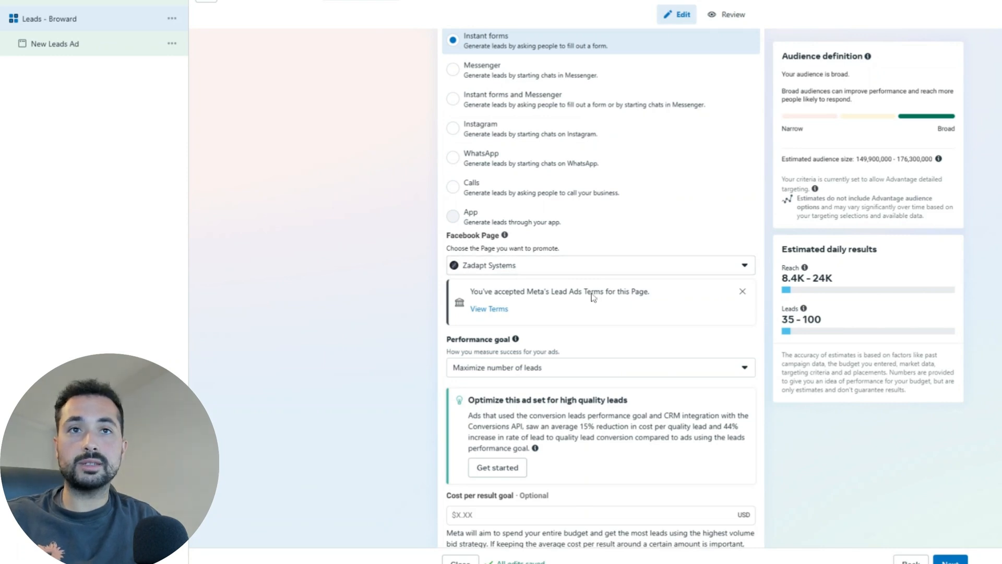
pyautogui.scroll(-3, 576, 317)
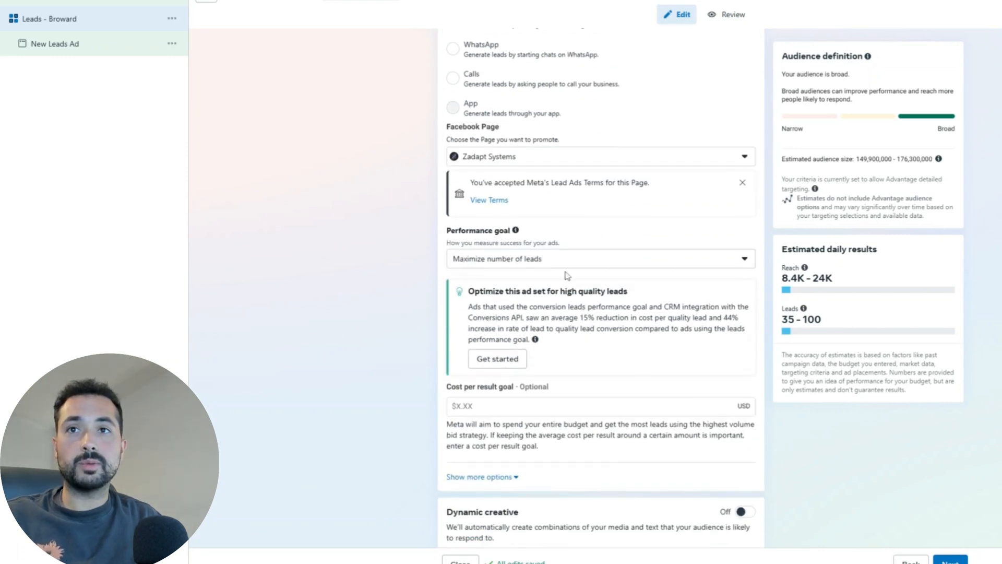
pyautogui.scroll(-4, 661, 285)
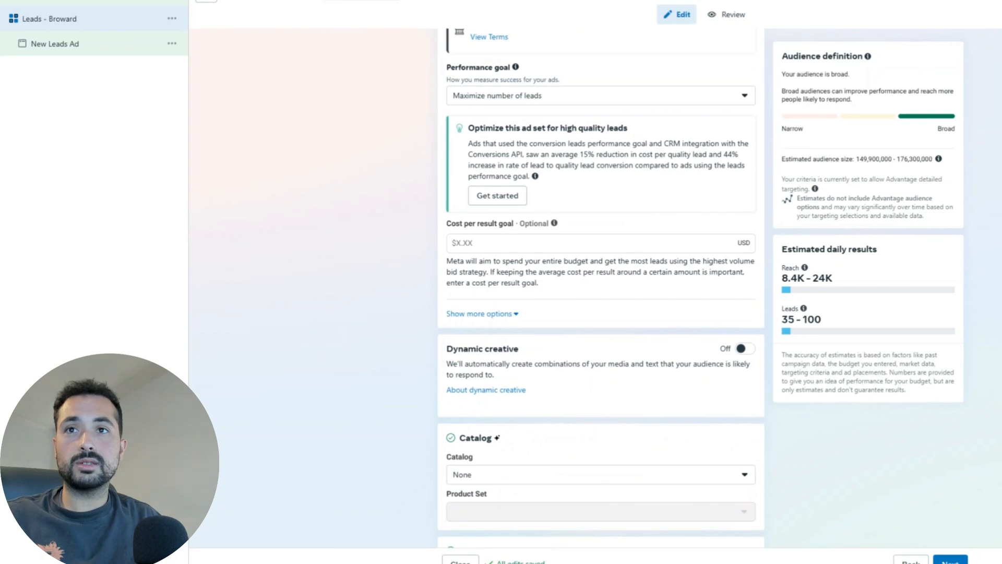
pyautogui.scroll(-3, 665, 174)
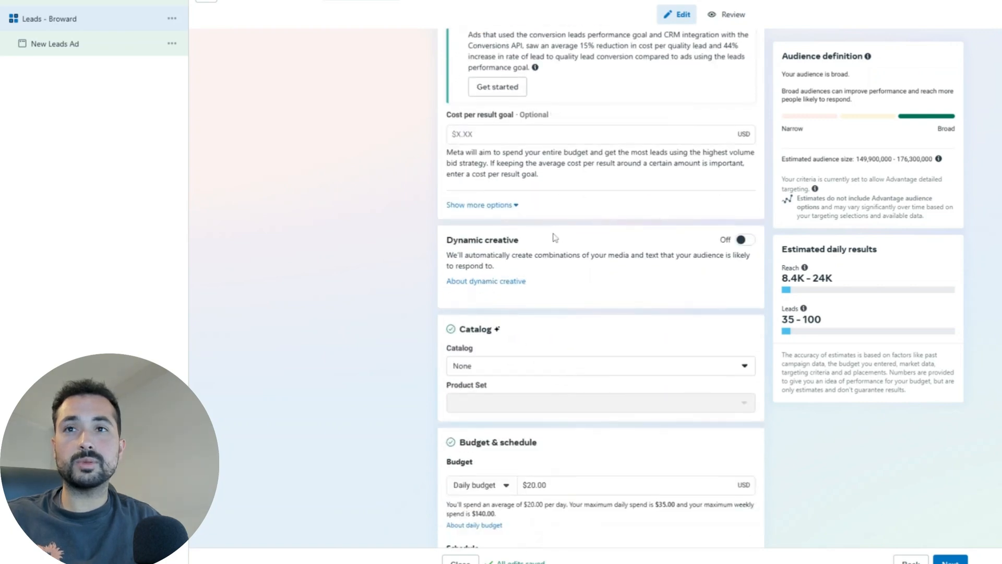
pyautogui.scroll(-3, 555, 234)
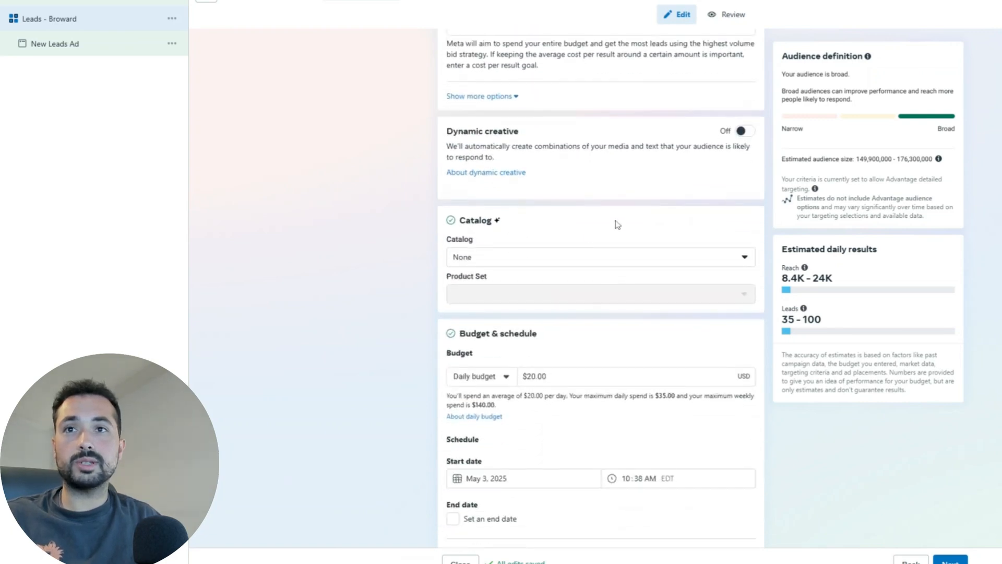
pyautogui.scroll(-5, 578, 147)
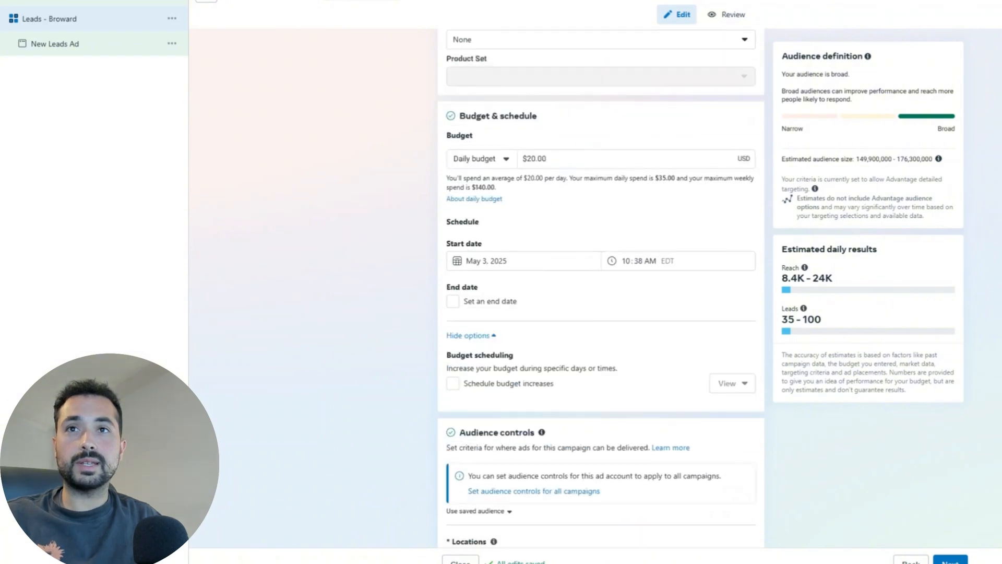
pyautogui.click(531, 158)
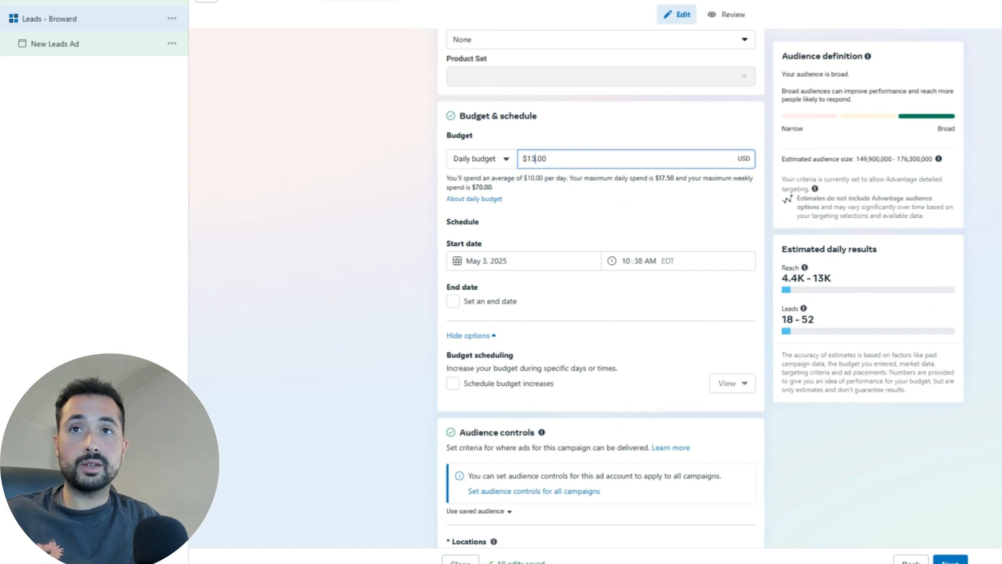
# Step: Apply the $13.00 daily budget so the spend summary and reach estimates refresh
pyautogui.click(619, 201)
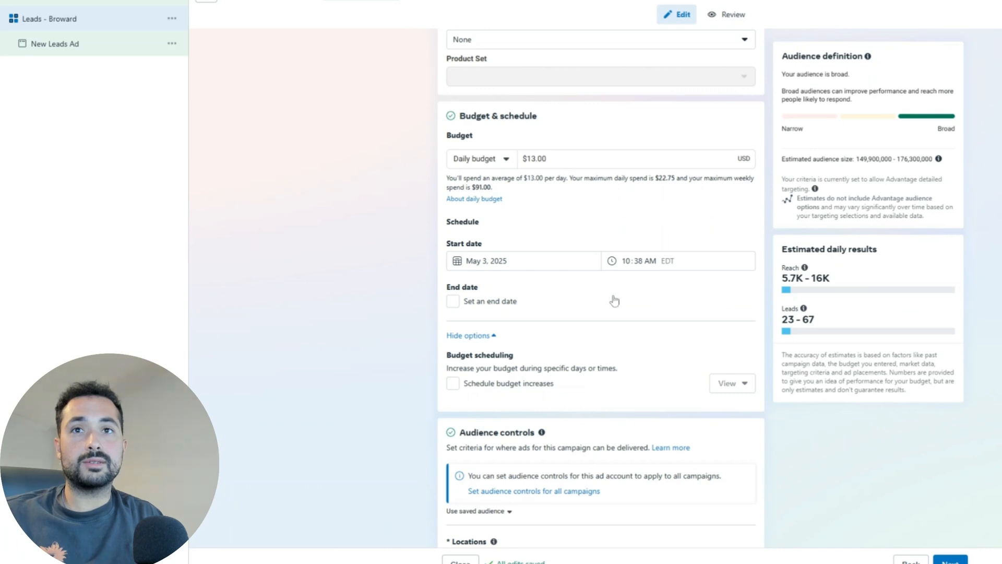
pyautogui.scroll(-1, 611, 298)
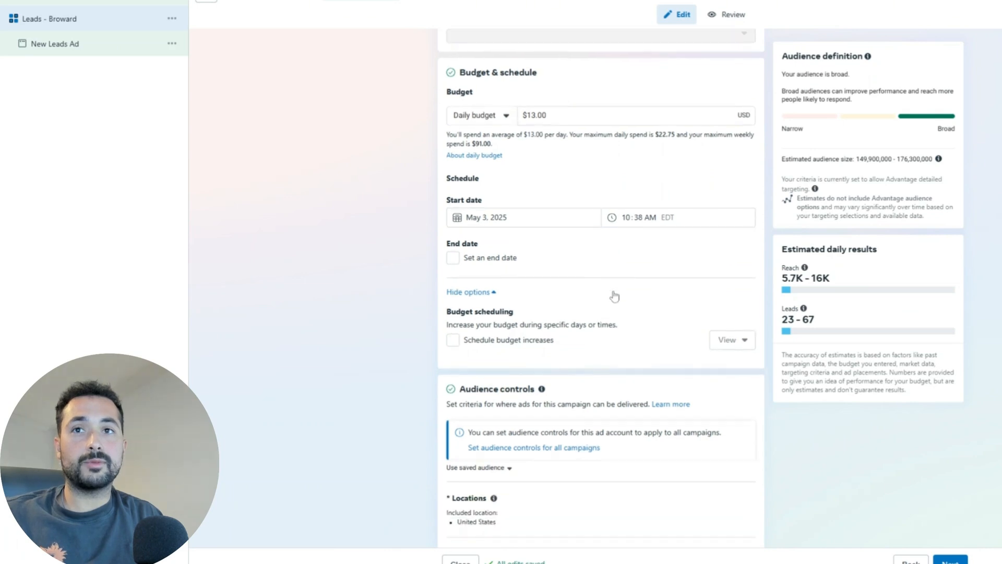
# Step: Set the ad set's start to May 4, 2025 at 12:00 AM EDT
pyautogui.click(465, 210)
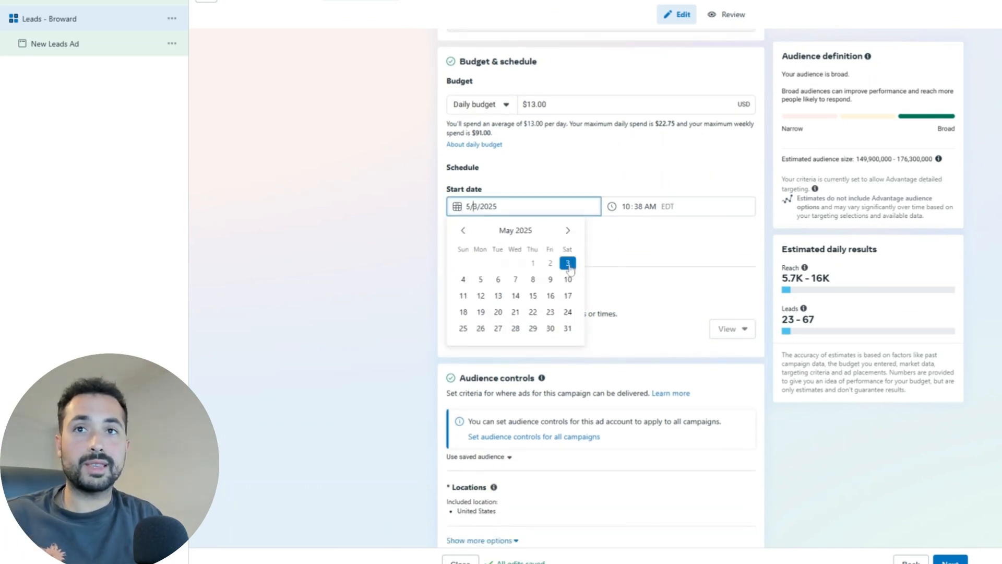
pyautogui.click(569, 264)
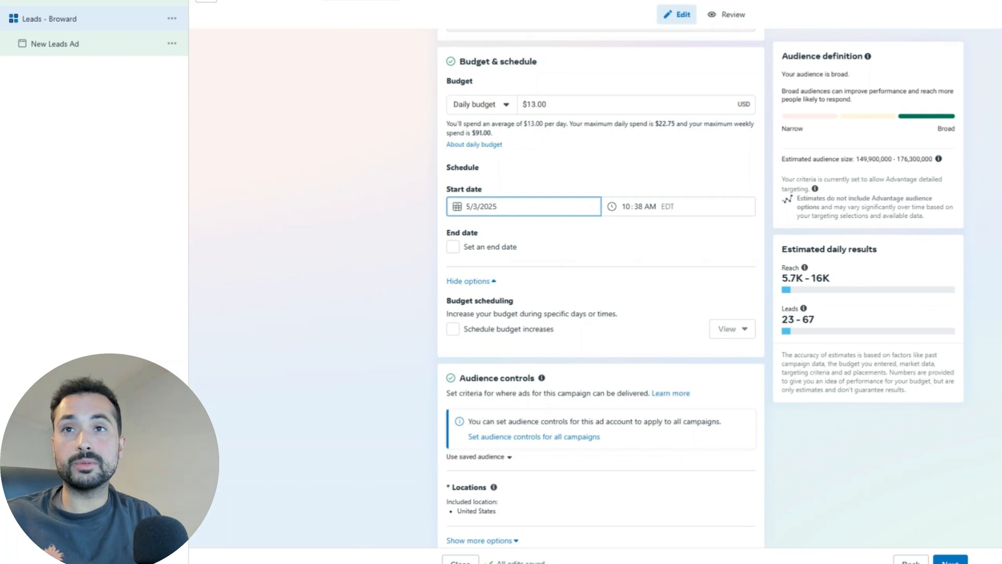
pyautogui.click(468, 207)
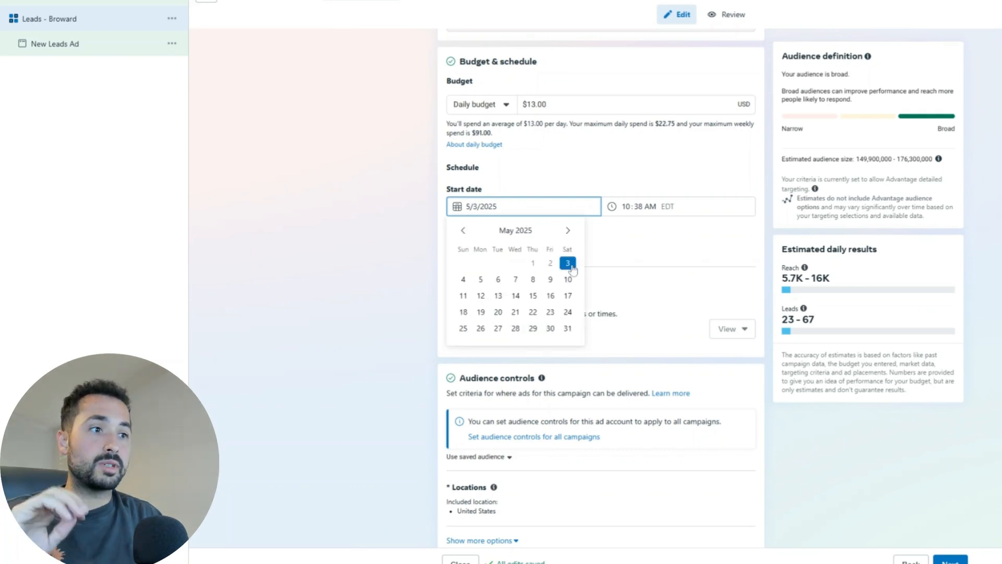
pyautogui.click(464, 279)
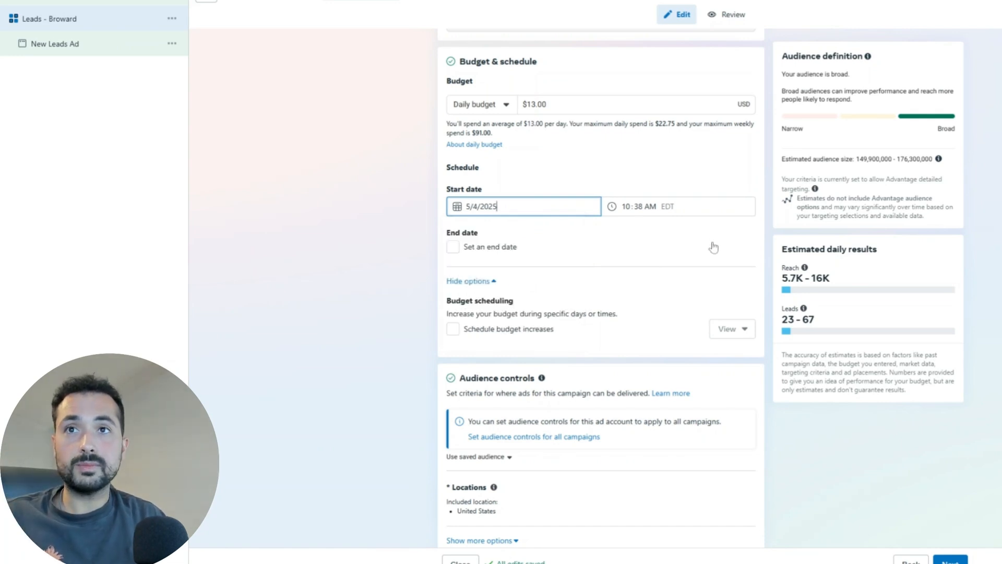
pyautogui.click(626, 207)
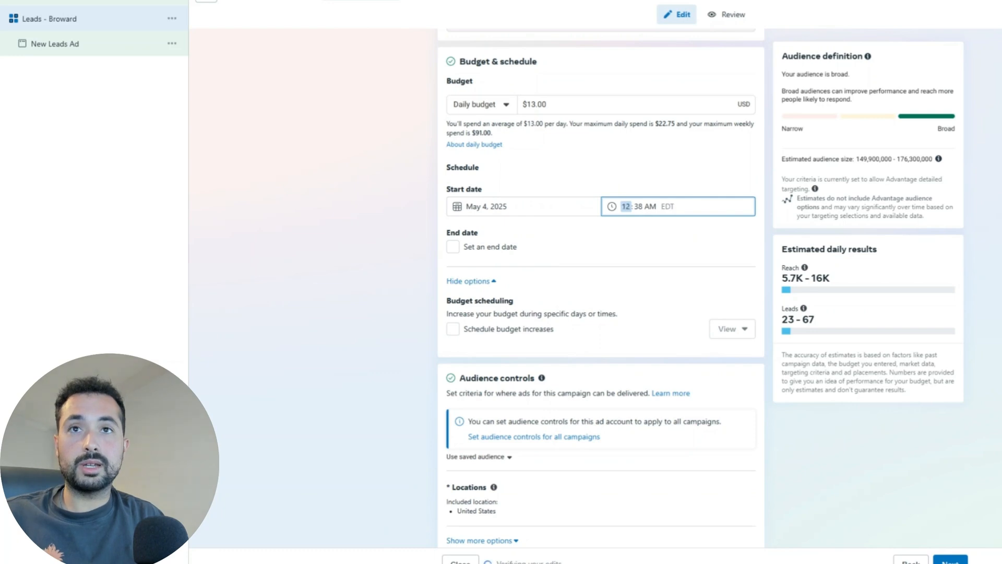
pyautogui.press('Tab')
pyautogui.write('00')
pyautogui.click(661, 235)
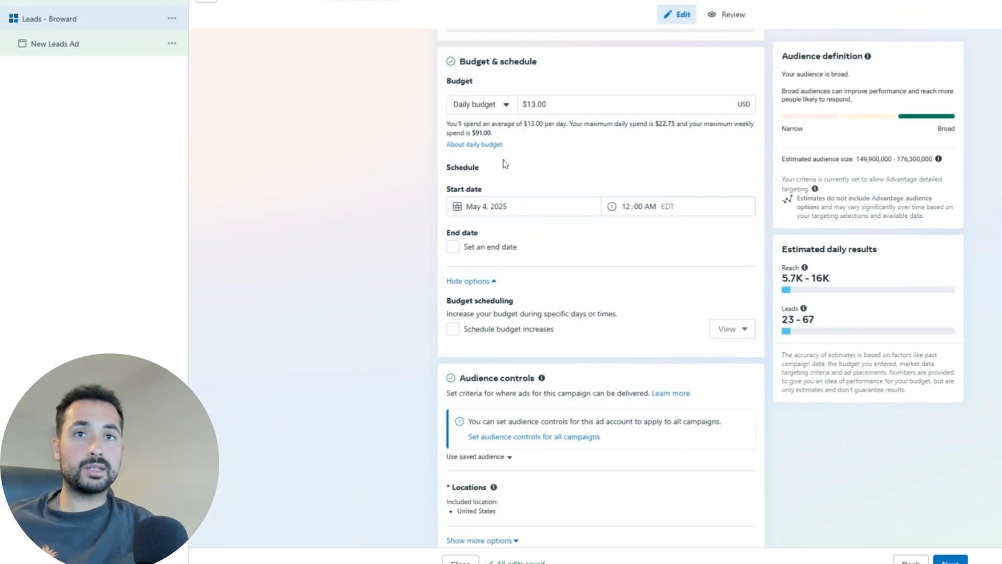
# Step: Add ZIP code 33062 (Pompano Beach) to the targeted locations, then search for 'fort lauderdale'
pyautogui.scroll(-2, 586, 247)
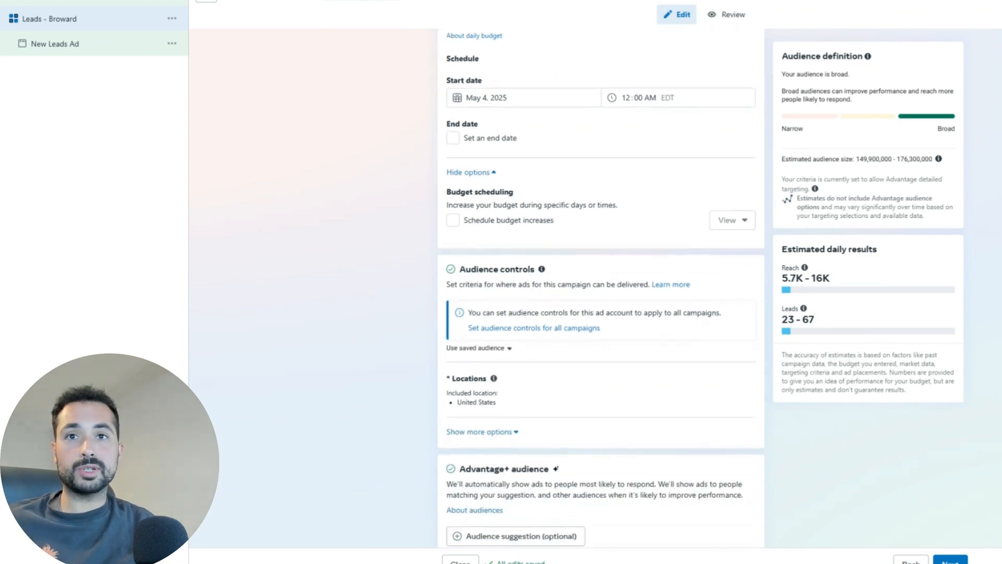
pyautogui.scroll(-2, 553, 287)
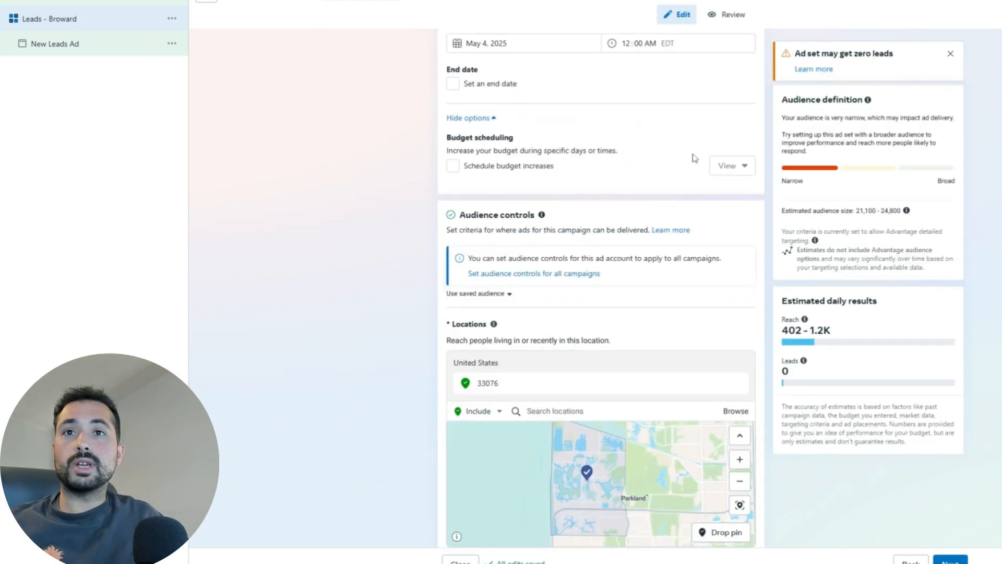
pyautogui.scroll(3, 679, 159)
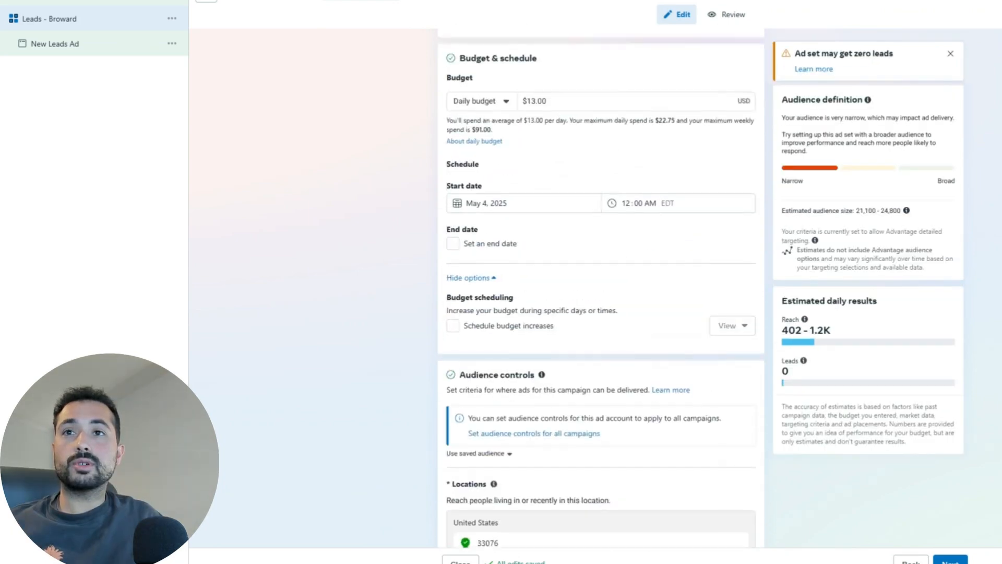
pyautogui.scroll(-3, 658, 173)
pyautogui.scroll(-2, 656, 169)
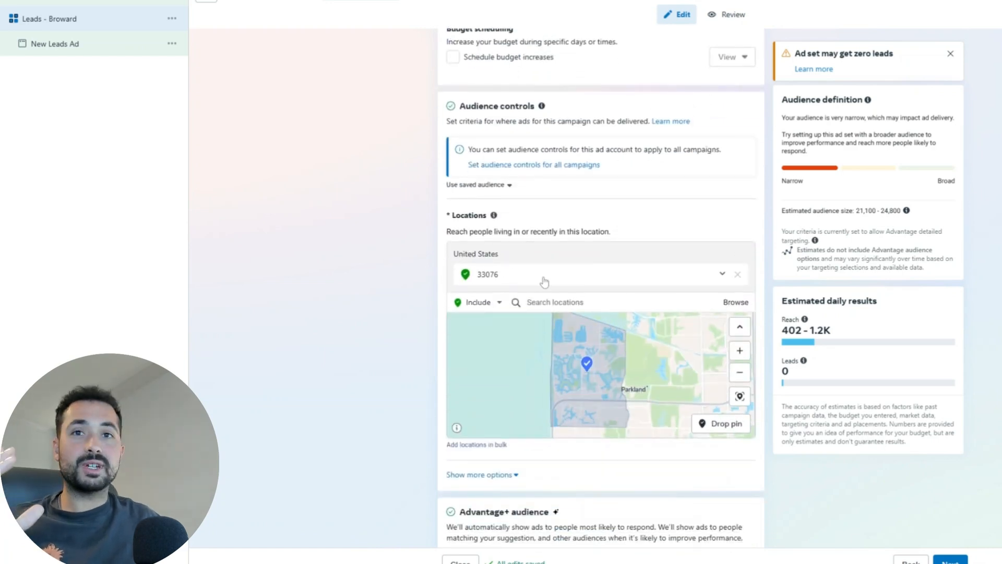
pyautogui.click(528, 302)
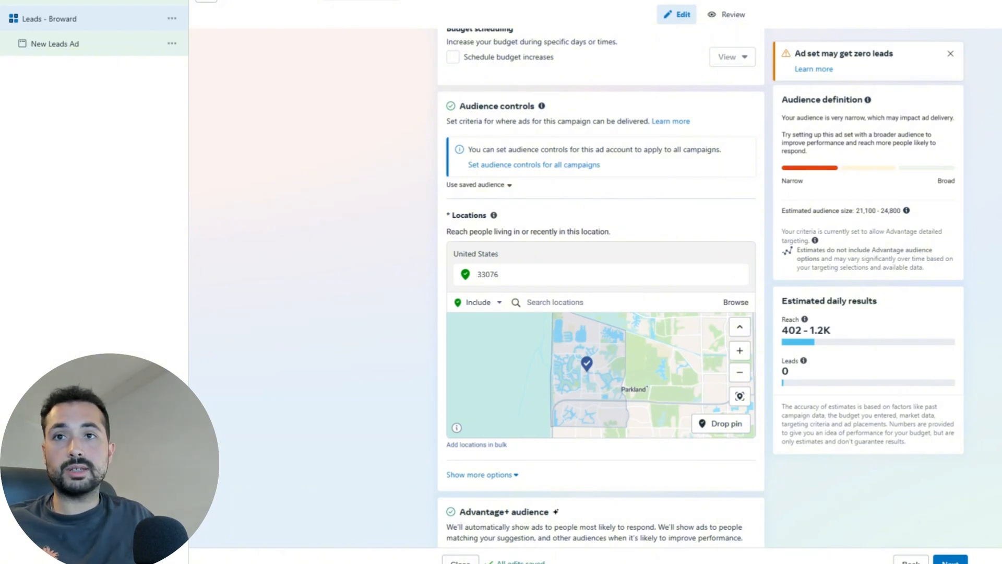
pyautogui.click(555, 303)
pyautogui.write('33109')
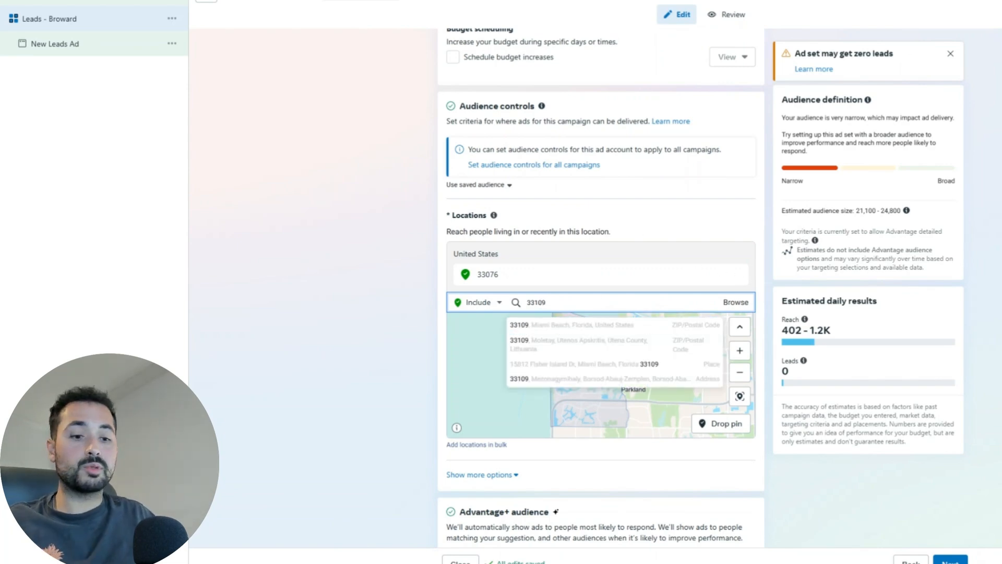
pyautogui.press('BackSpace')
pyautogui.press('BackSpace')
pyautogui.press('BackSpace')
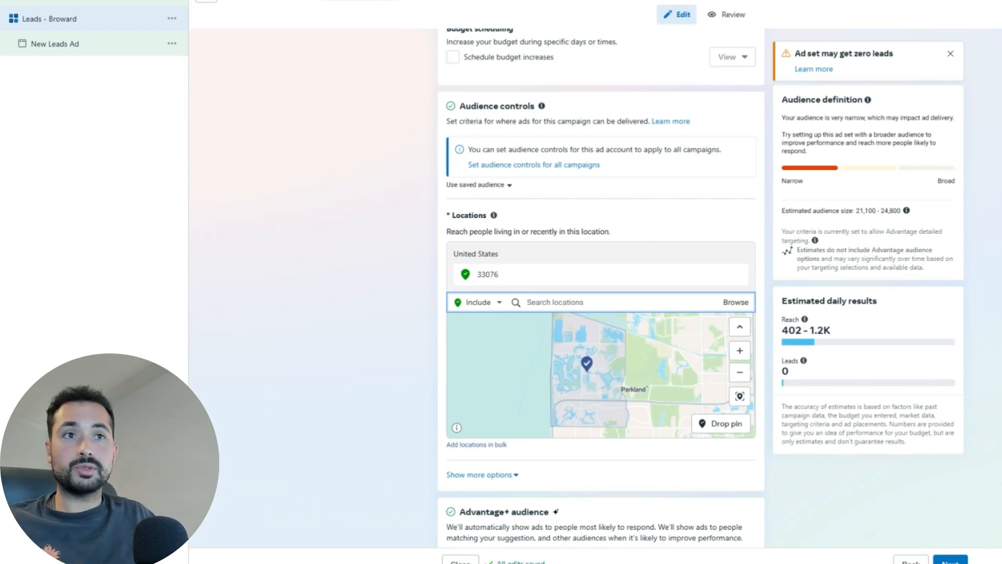
pyautogui.write('33062')
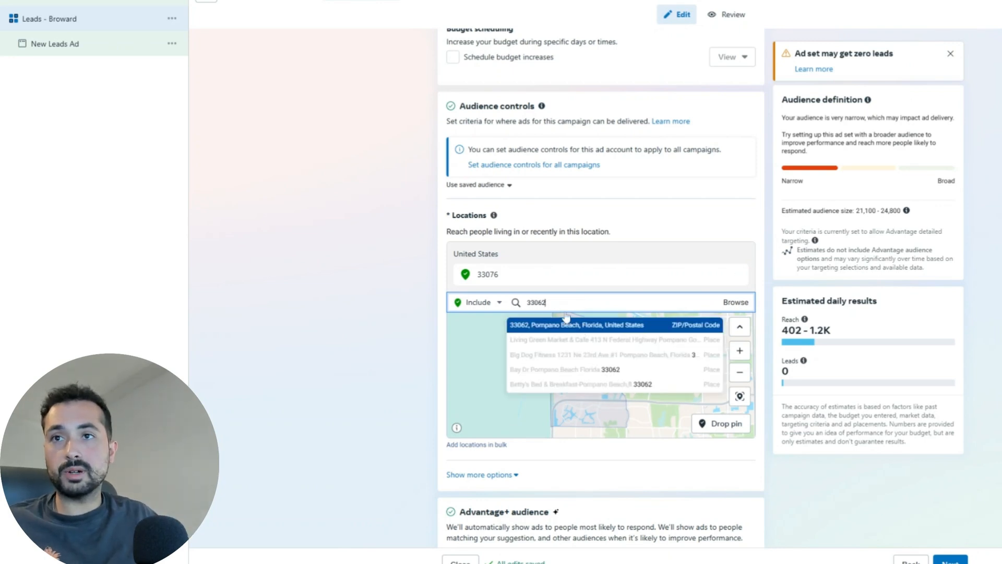
pyautogui.click(547, 320)
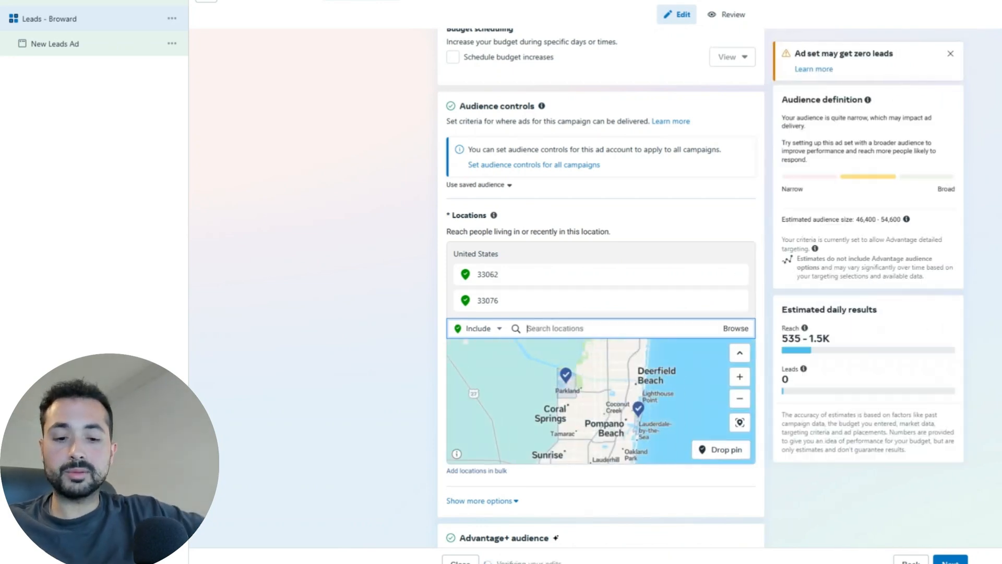
pyautogui.write('fort lauderdale')
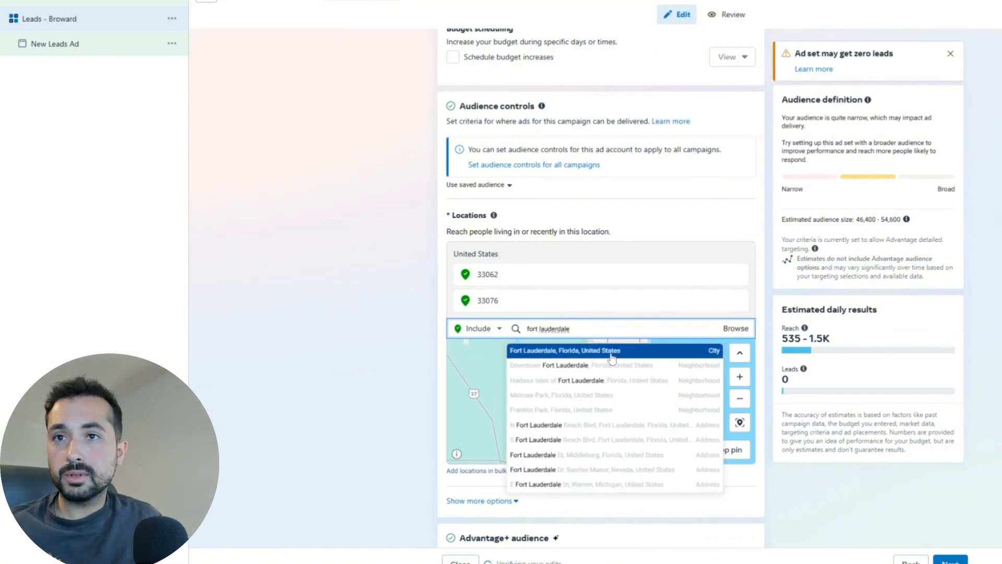
# Step: Add Fort Lauderdale, Florida as a location with a 10-mile radius
pyautogui.click(600, 351)
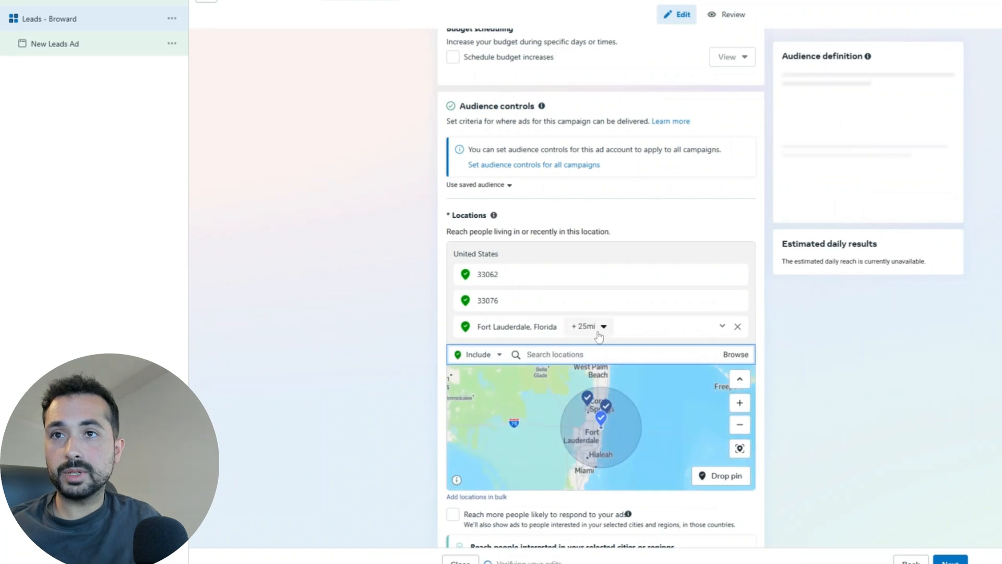
pyautogui.click(599, 327)
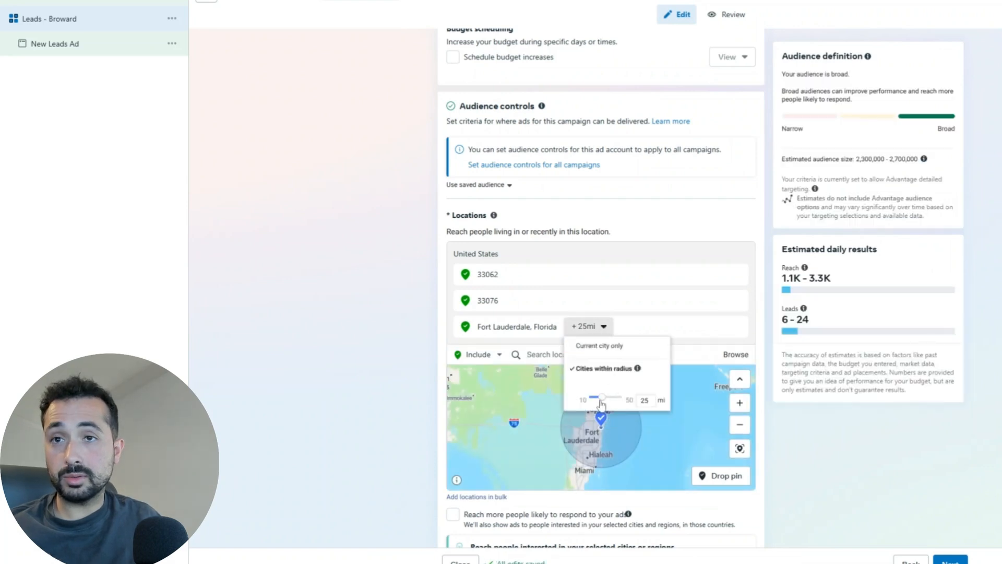
pyautogui.moveTo(602, 404); pyautogui.dragTo(595, 403)
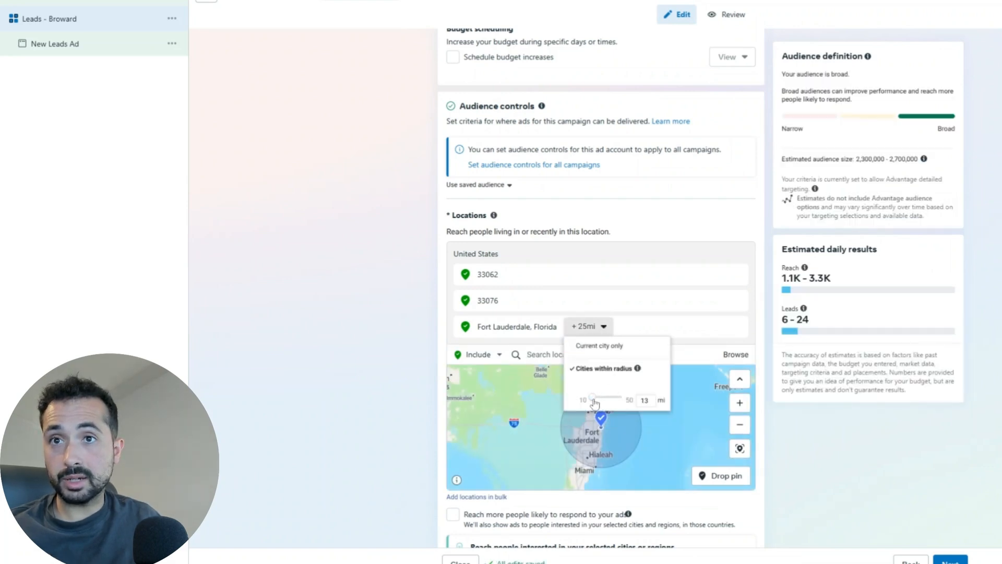
pyautogui.click(679, 405)
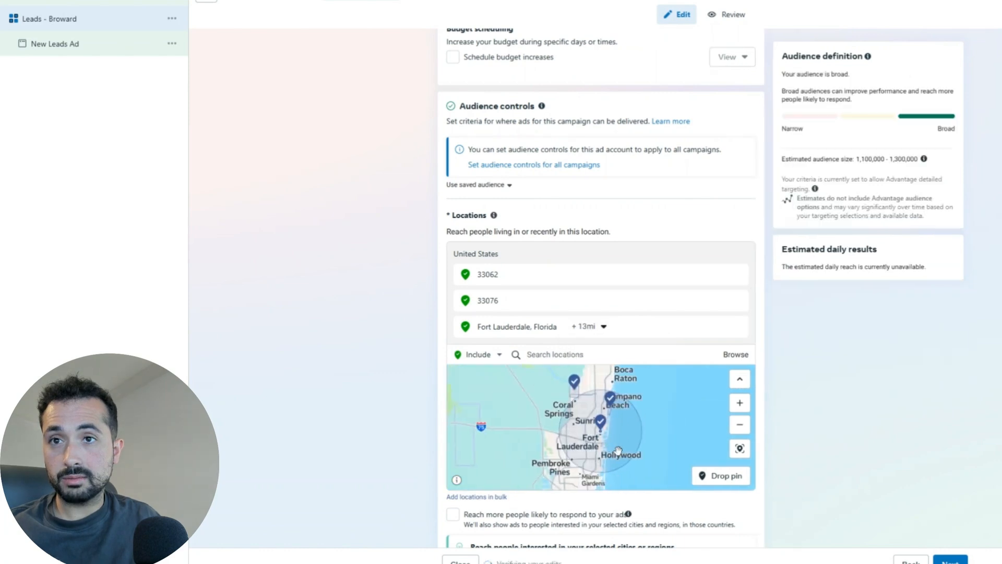
pyautogui.click(600, 327)
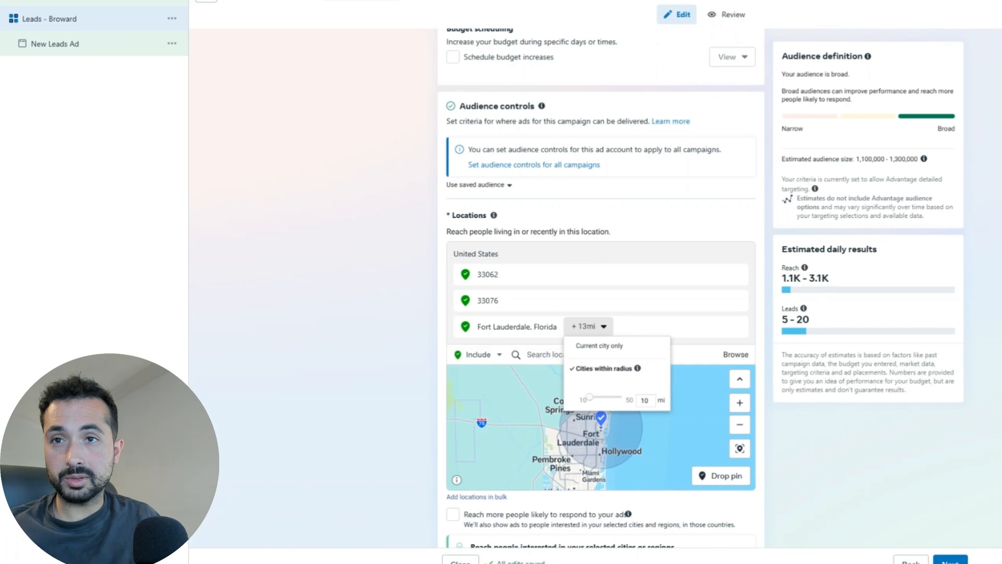
pyautogui.click(637, 434)
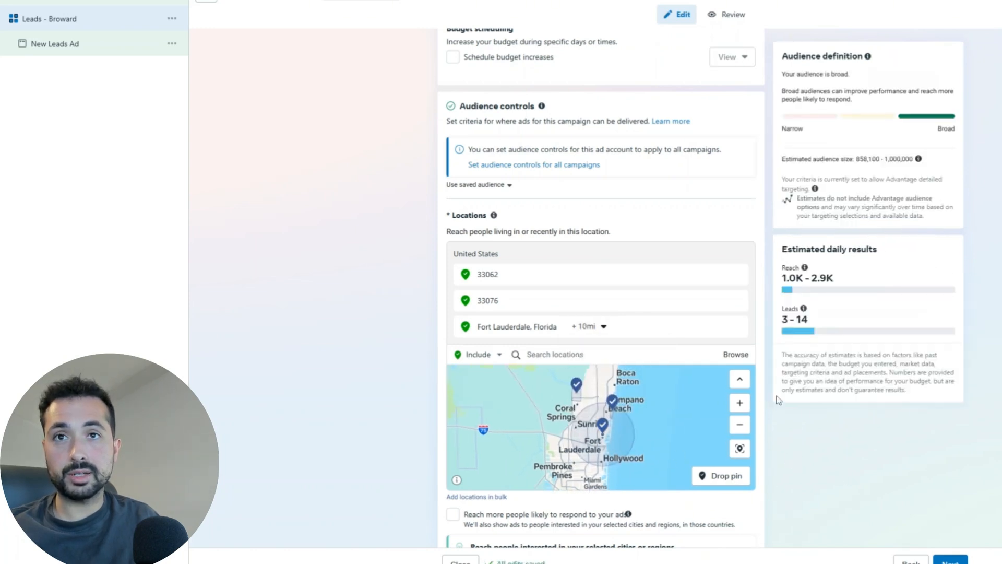
pyautogui.scroll(-4, 777, 400)
pyautogui.scroll(-4, 616, 320)
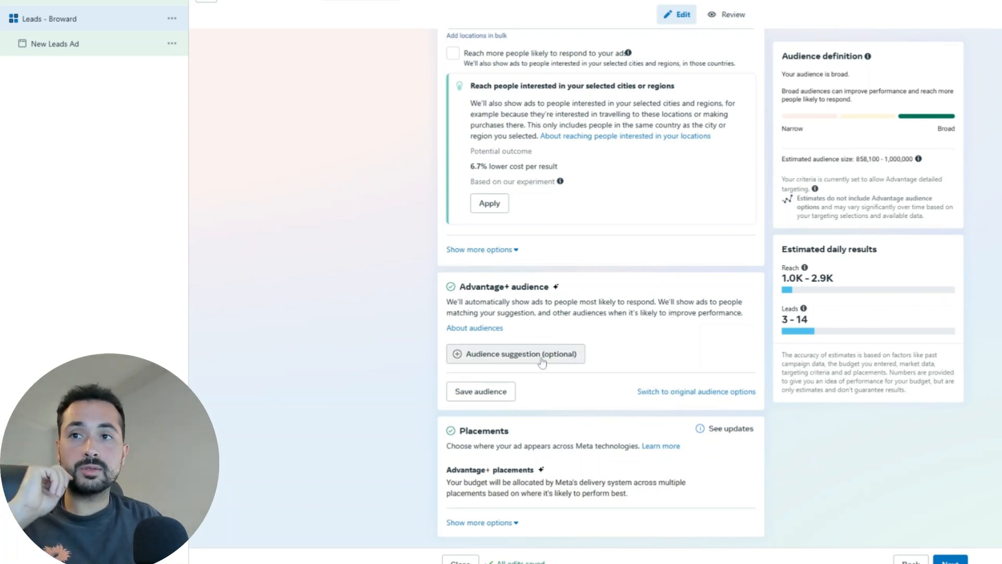
pyautogui.click(668, 392)
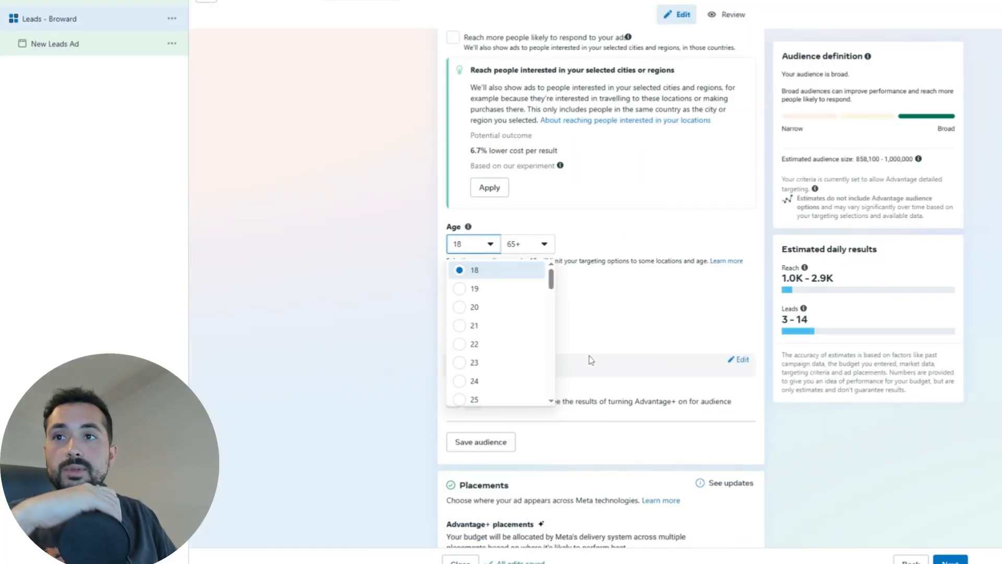
pyautogui.click(463, 399)
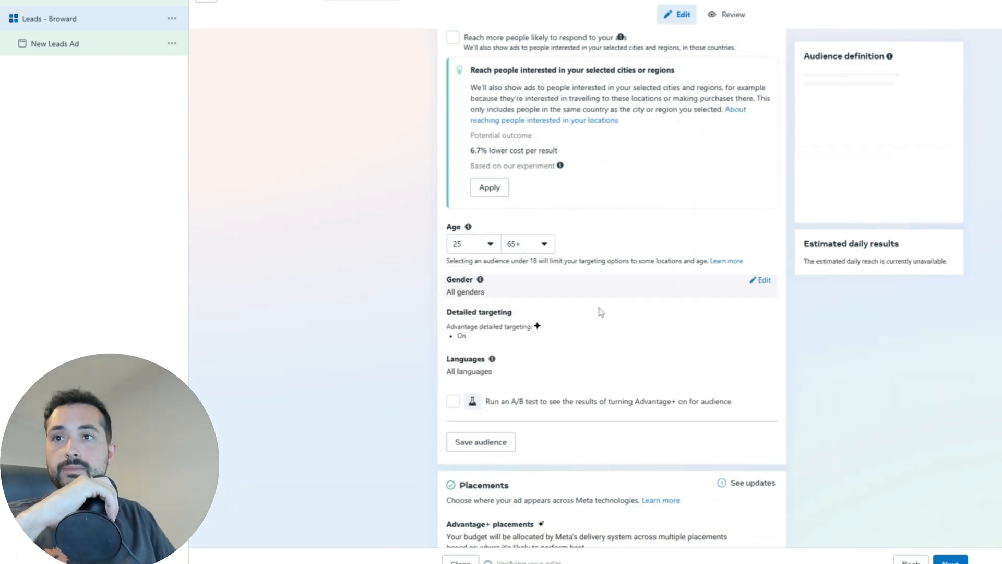
pyautogui.scroll(-1, 592, 302)
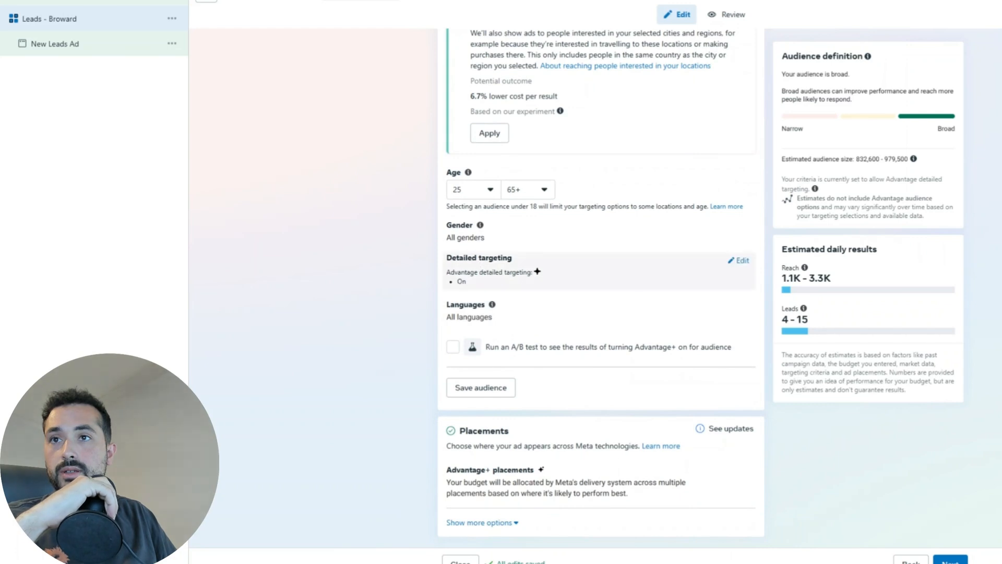
# Step: Try detailed targeting searches for 'home improvement' and 'hgtv', add none, and keep Advantage detailed targeting on
pyautogui.click(742, 261)
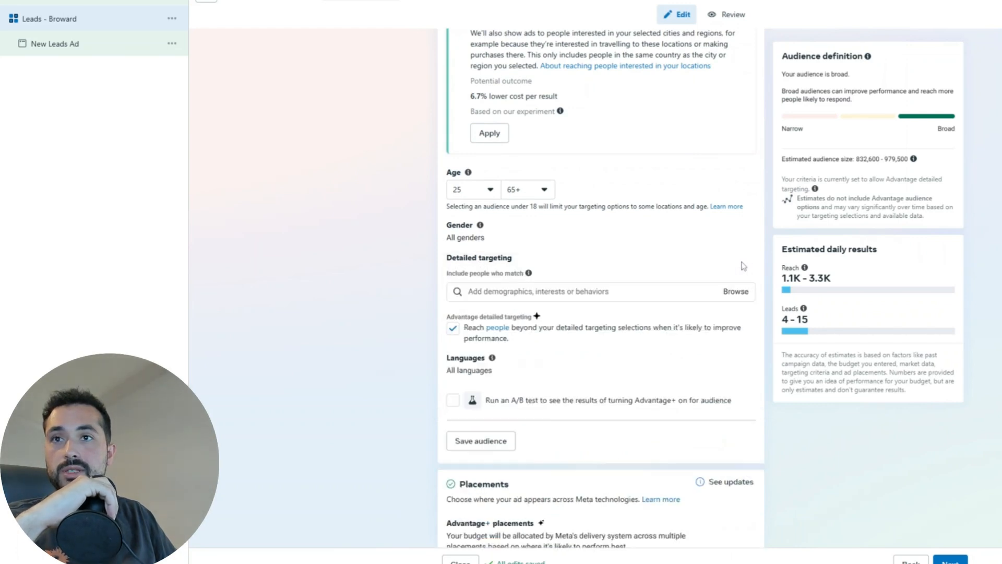
pyautogui.click(591, 292)
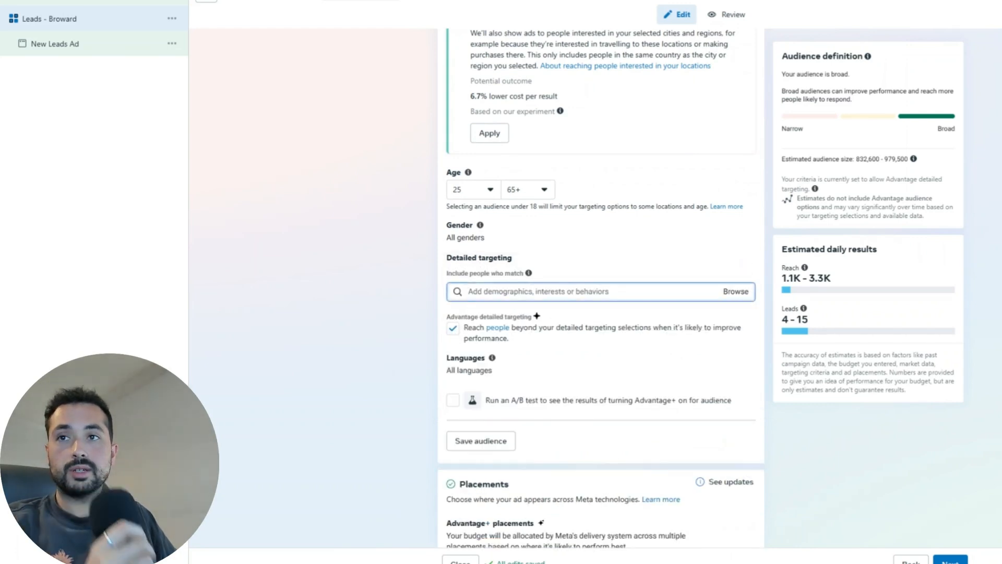
pyautogui.write('h')
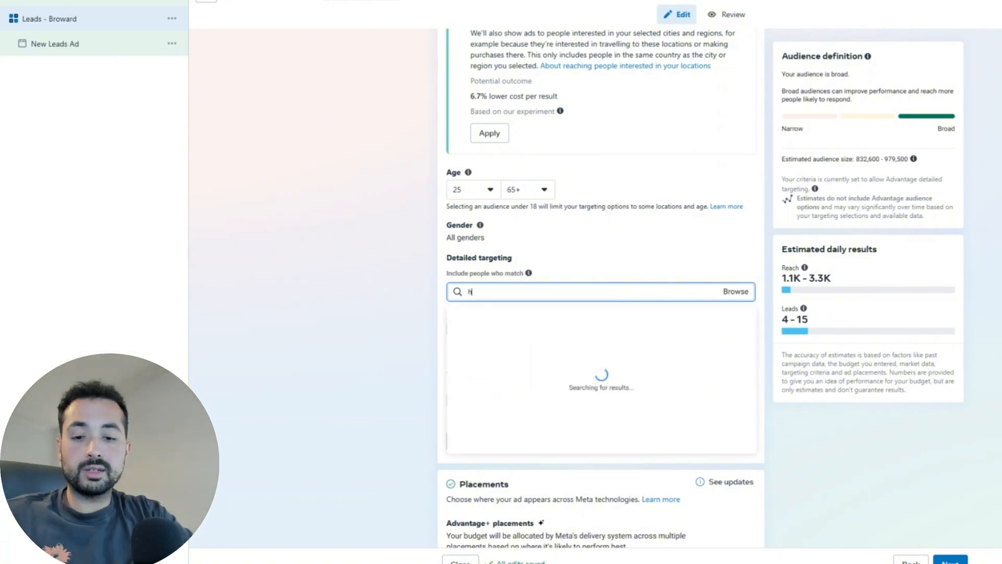
pyautogui.write('ome improvement')
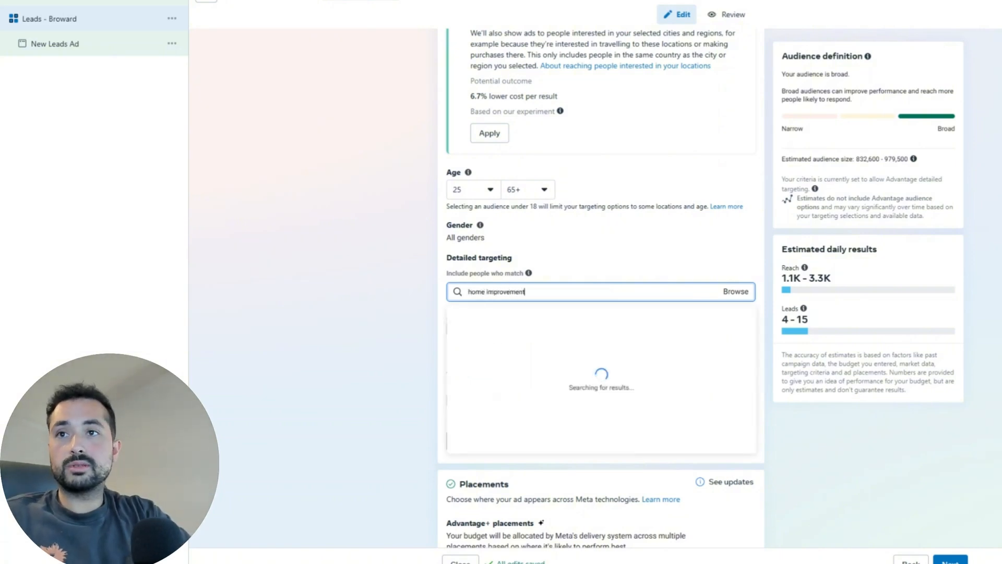
pyautogui.press('Return')
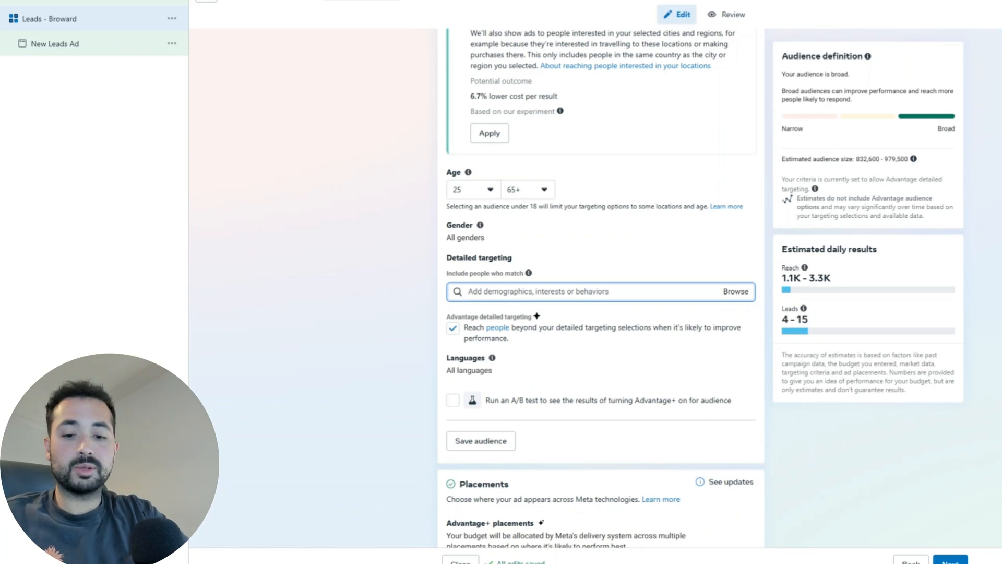
pyautogui.write('hgtv')
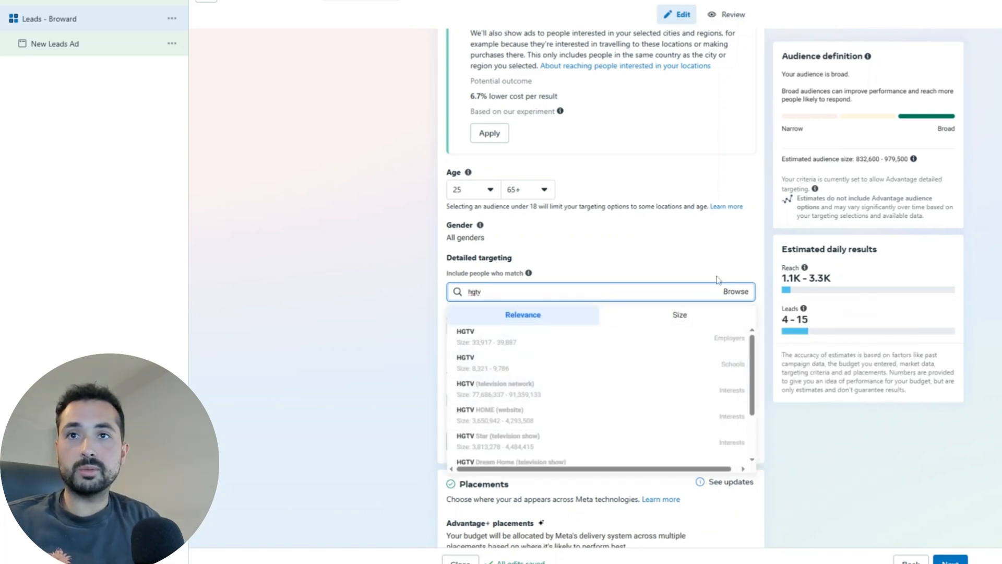
pyautogui.press('BackSpace')
pyautogui.press('BackSpace')
pyautogui.press('BackSpace')
pyautogui.press('BackSpace')
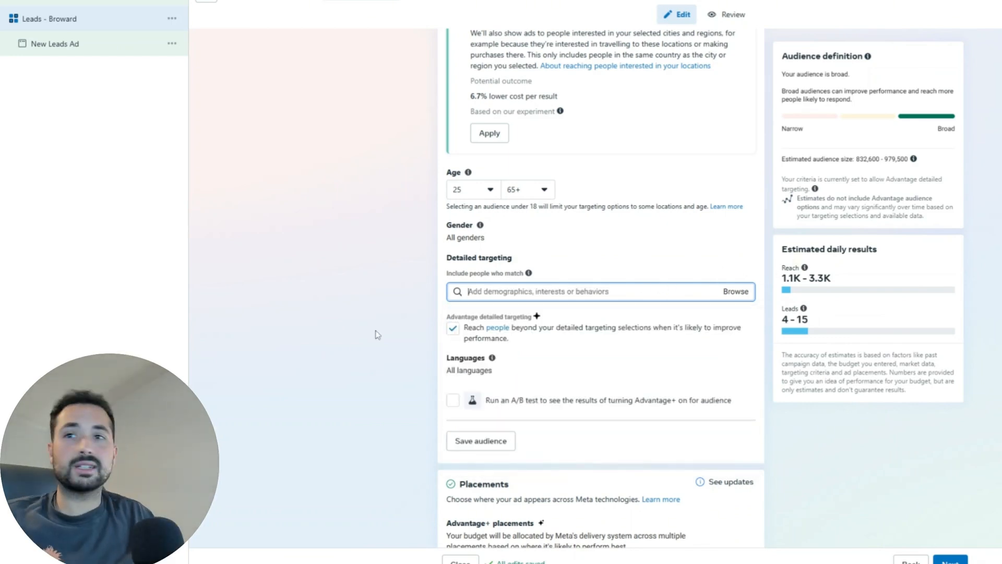
pyautogui.click(452, 328)
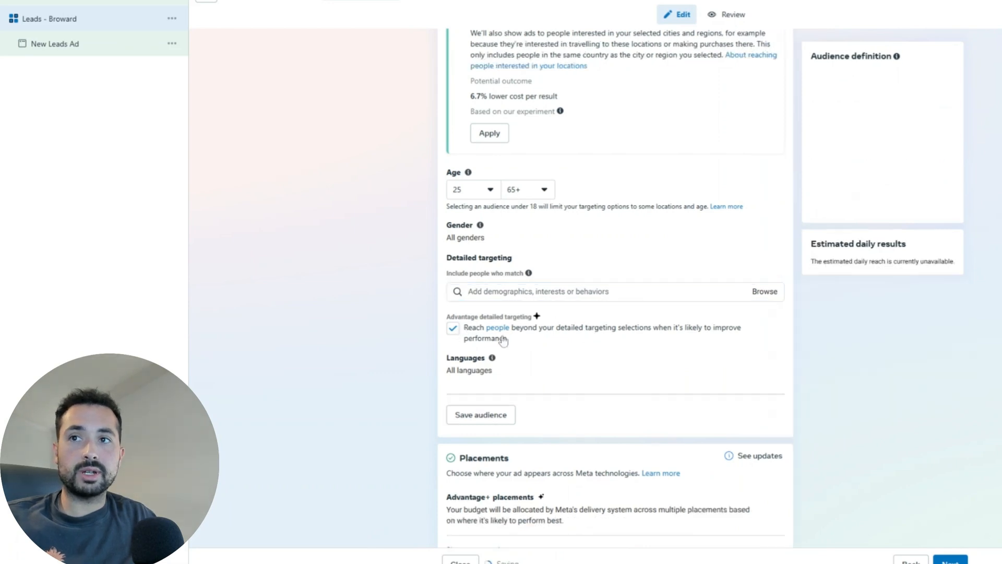
pyautogui.click(453, 329)
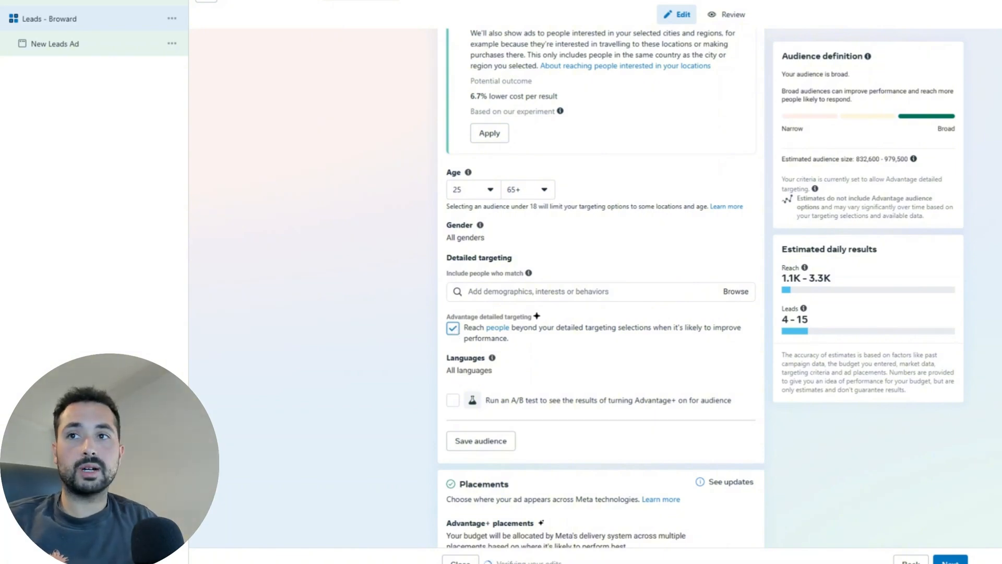
pyautogui.scroll(-1, 524, 363)
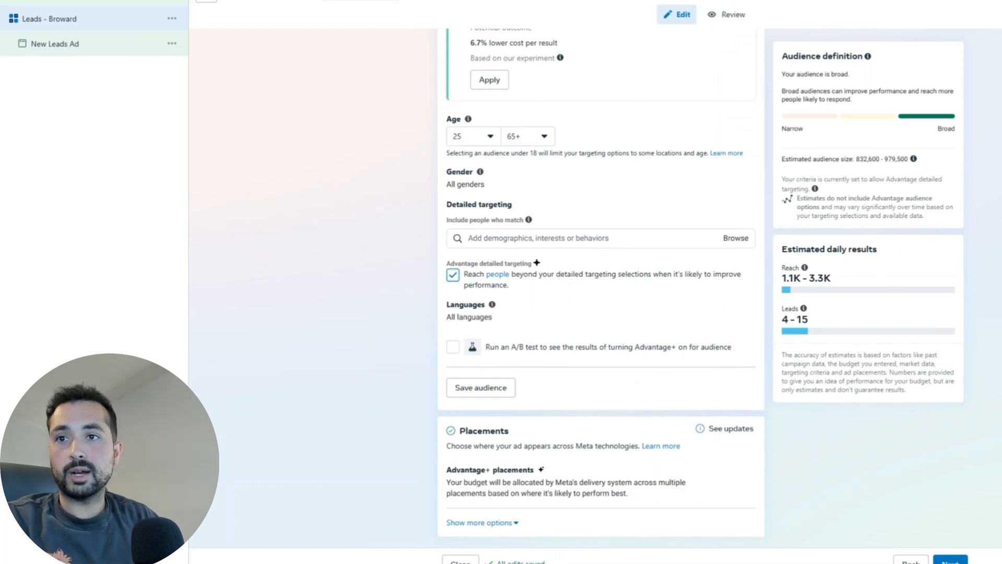
# Step: Set Placements to Manual placements and scroll through the Platforms and placement checklist
pyautogui.moveTo(739, 473)
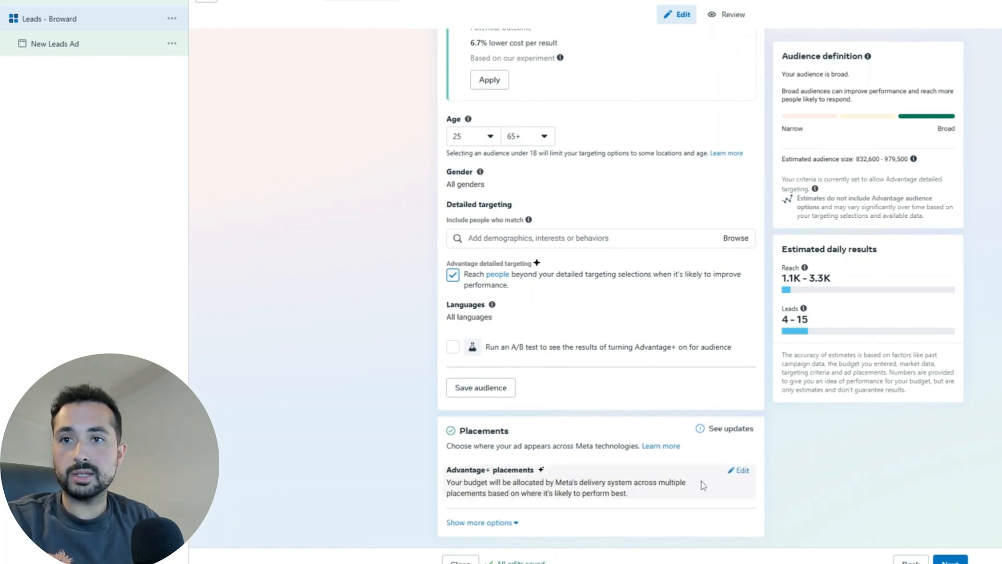
pyautogui.click(742, 472)
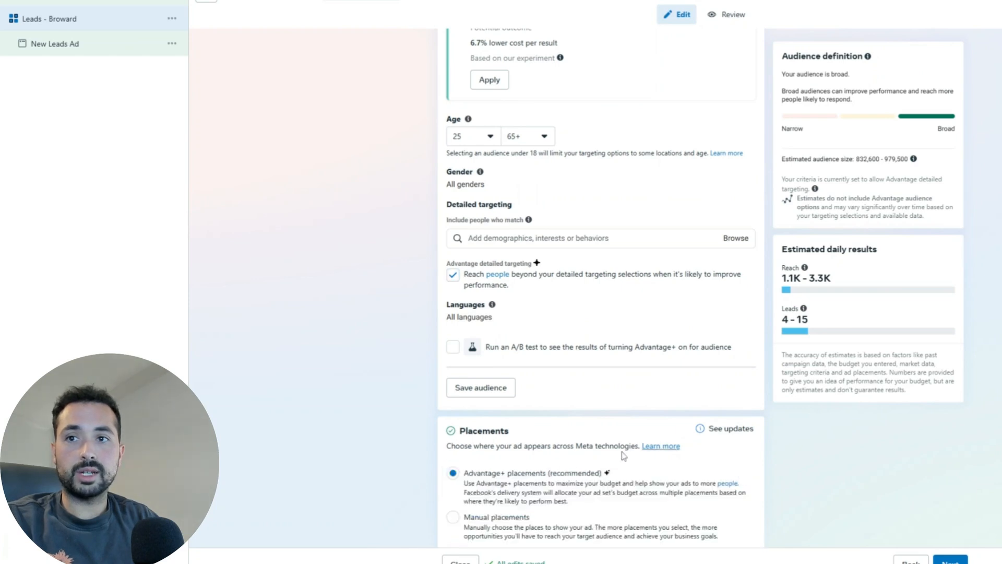
pyautogui.scroll(-1, 624, 457)
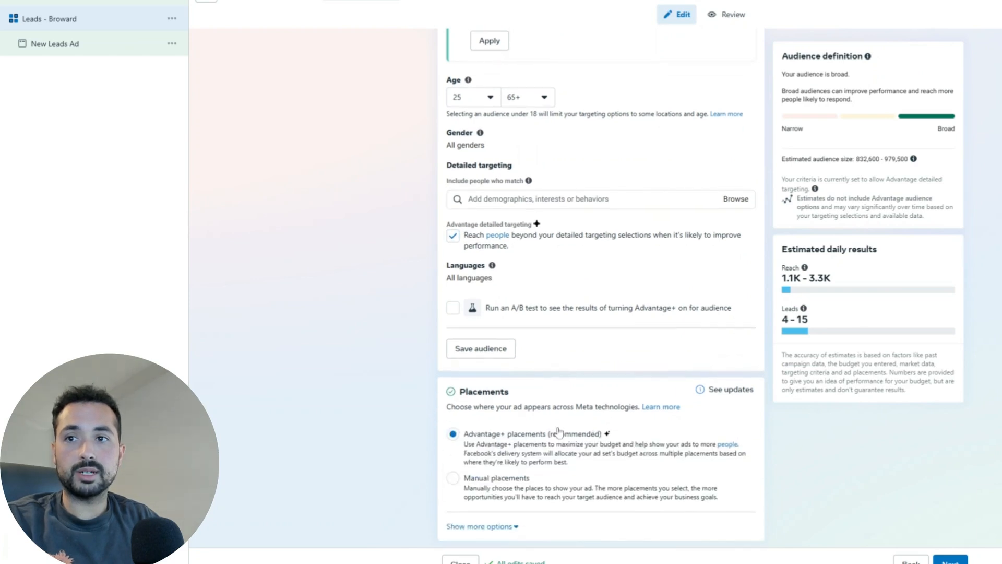
pyautogui.click(453, 475)
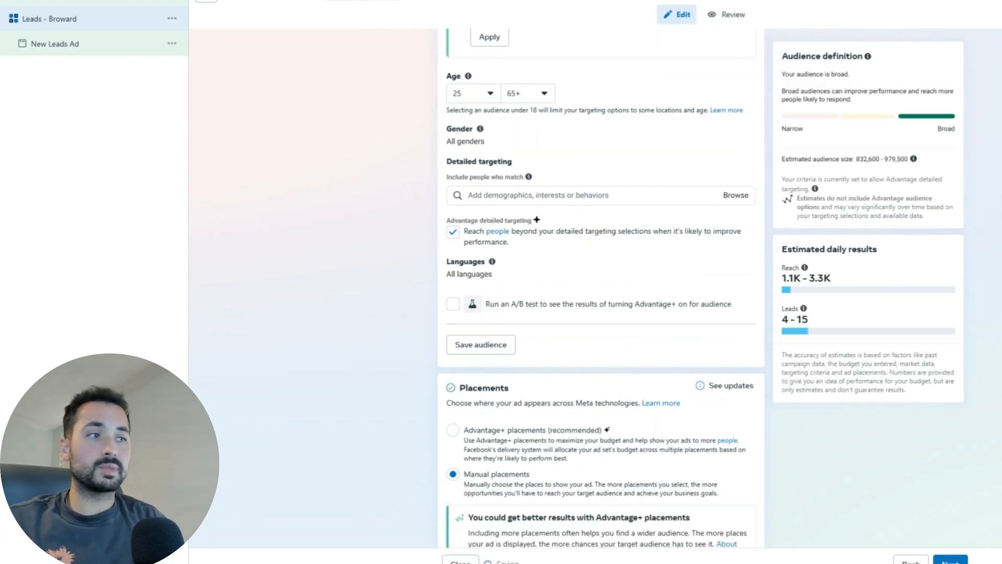
pyautogui.scroll(-6, 660, 342)
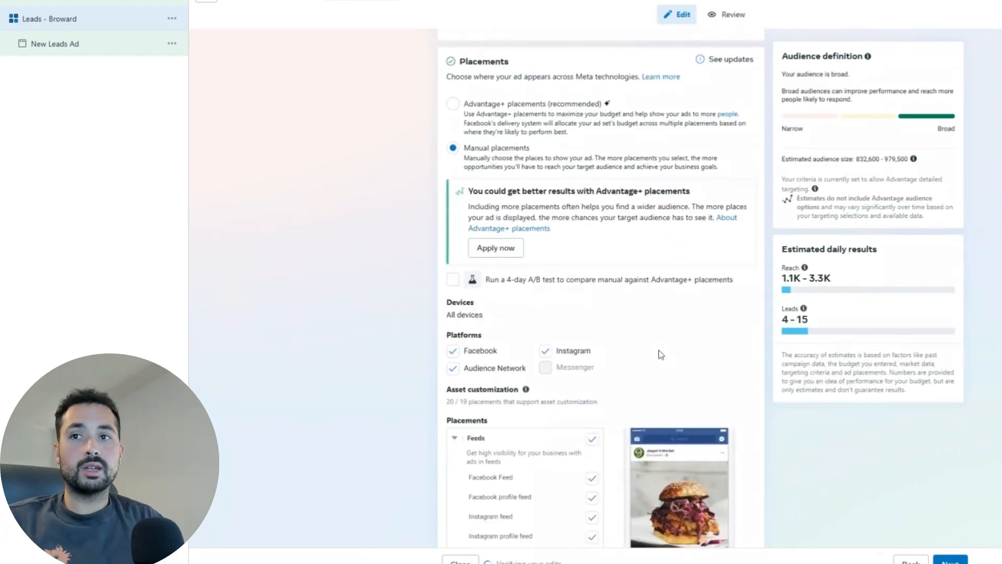
pyautogui.scroll(-3, 659, 340)
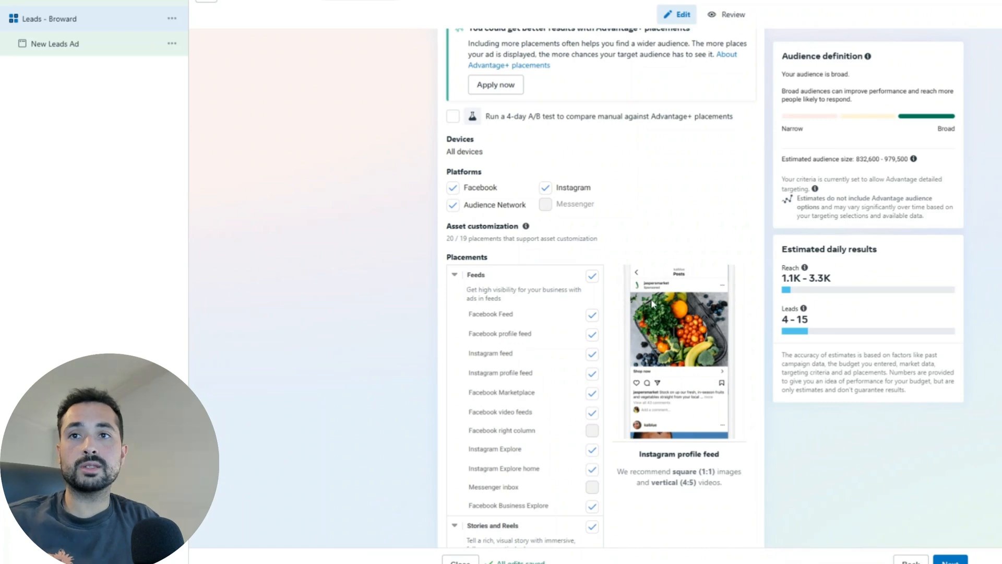
pyautogui.scroll(-2, 655, 290)
pyautogui.scroll(-4, 665, 407)
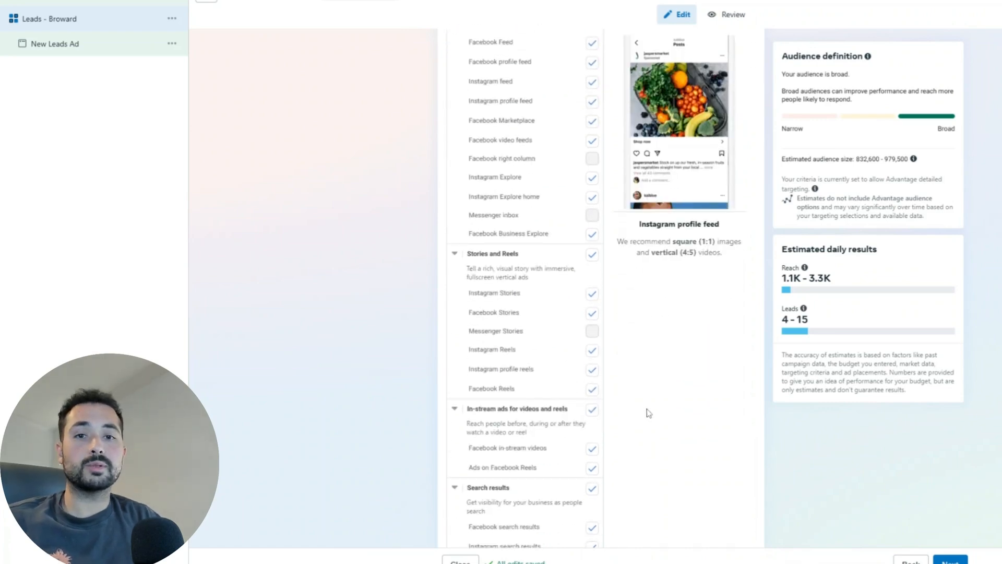
pyautogui.scroll(6, 640, 313)
pyautogui.scroll(-4, 522, 251)
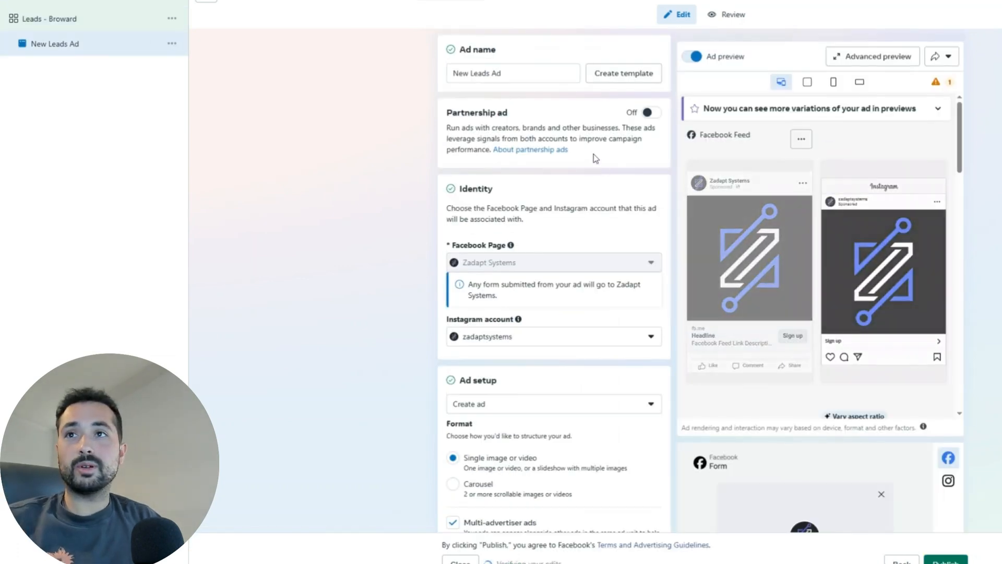
# Step: Replace the ad name 'New Leads Ad' with 'Vid 1 - Before/After'
pyautogui.moveTo(502, 73); pyautogui.dragTo(452, 74)
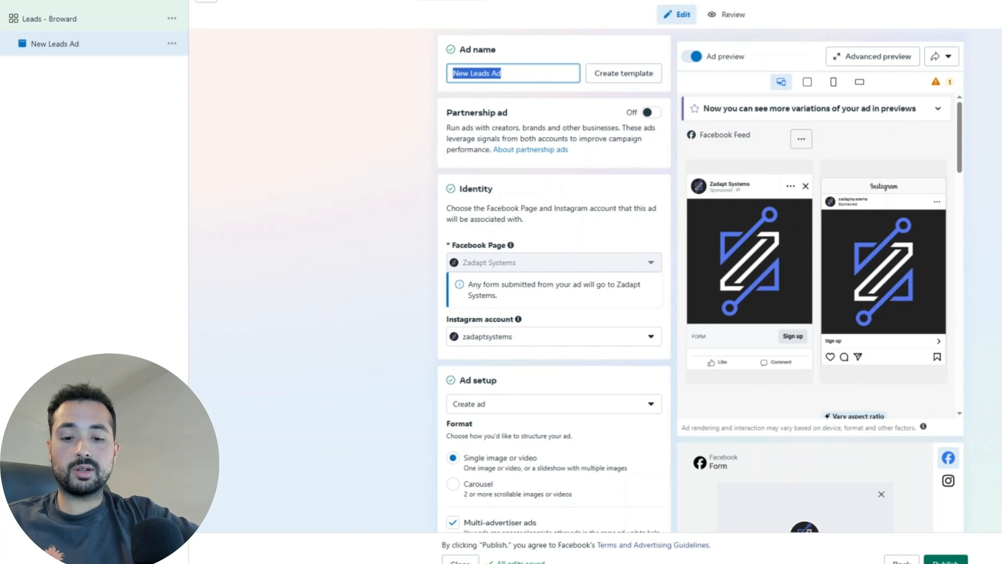
pyautogui.write('Vid 1')
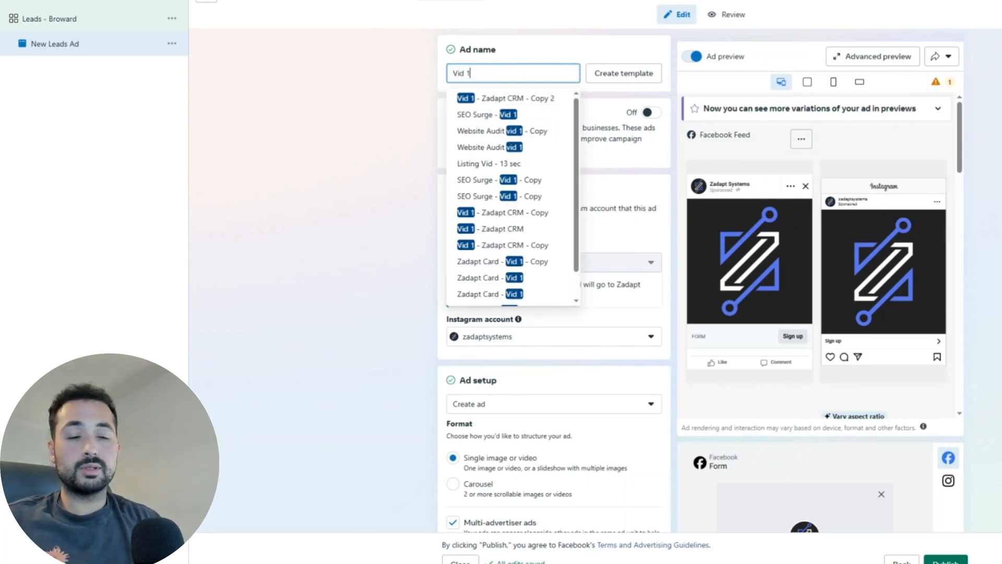
pyautogui.write(' - Be')
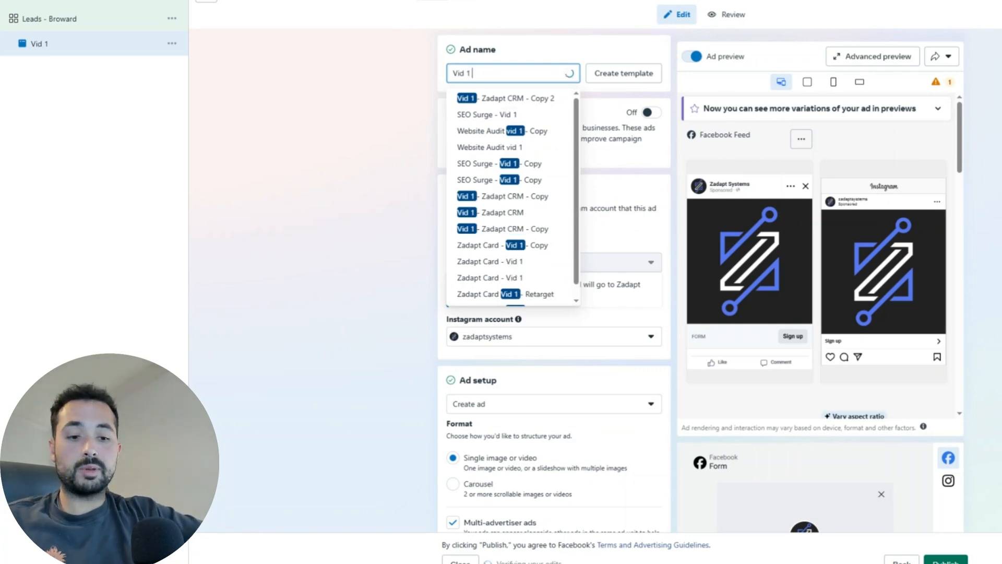
pyautogui.write('fore/After')
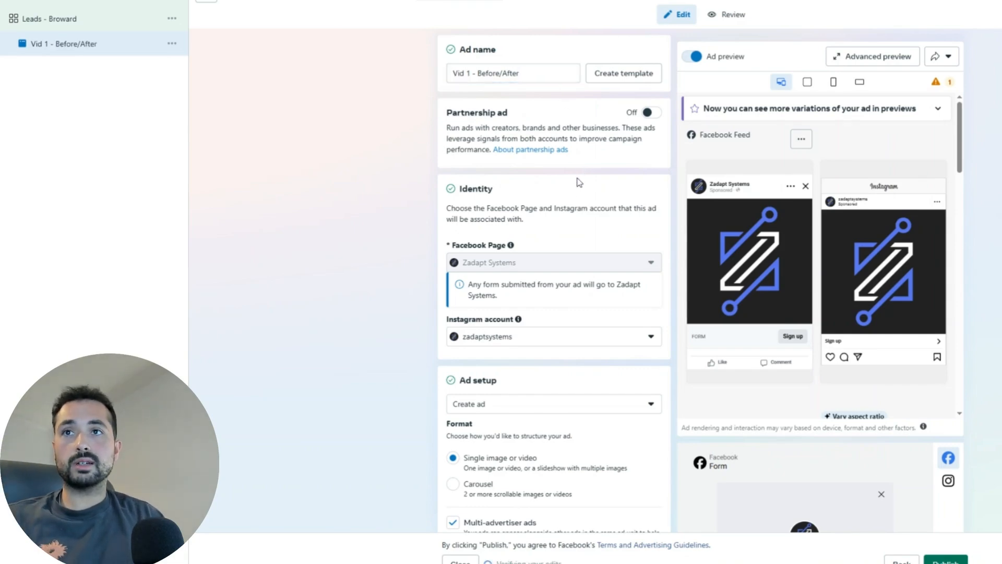
# Step: Uncheck Multi-advertiser ads and scroll to the Instant form list under Destination
pyautogui.scroll(-2, 577, 179)
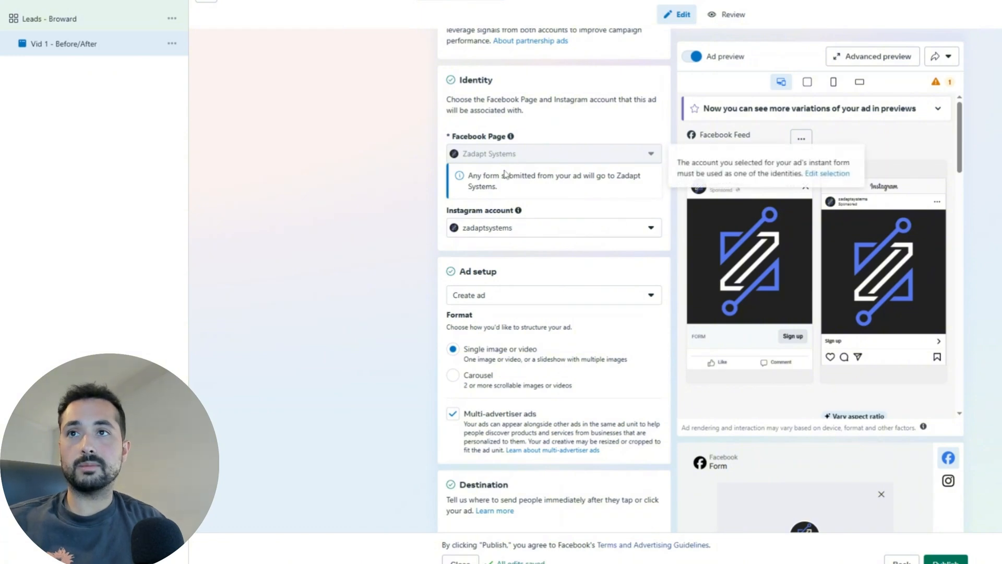
pyautogui.scroll(-2, 525, 233)
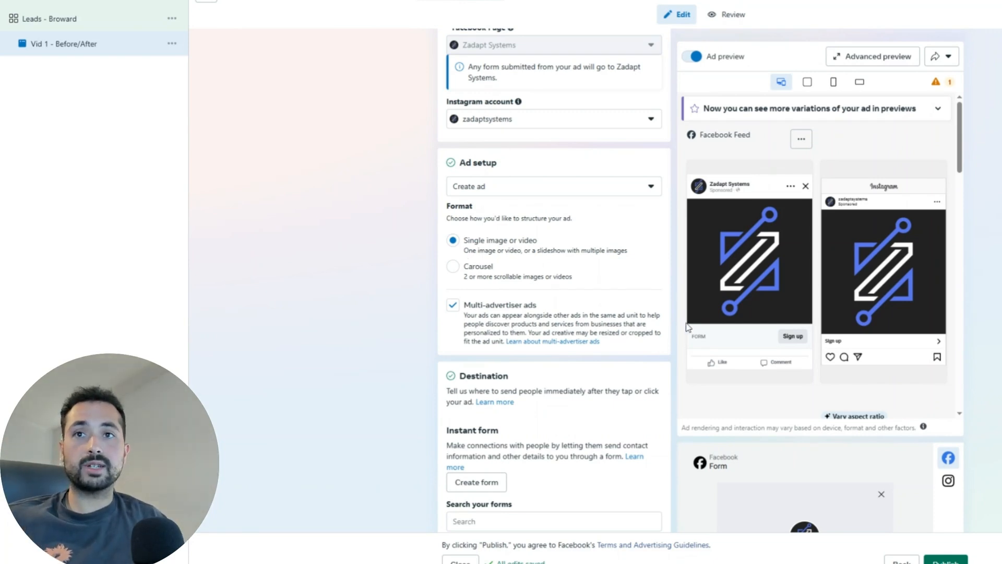
pyautogui.click(479, 311)
pyautogui.scroll(-3, 577, 308)
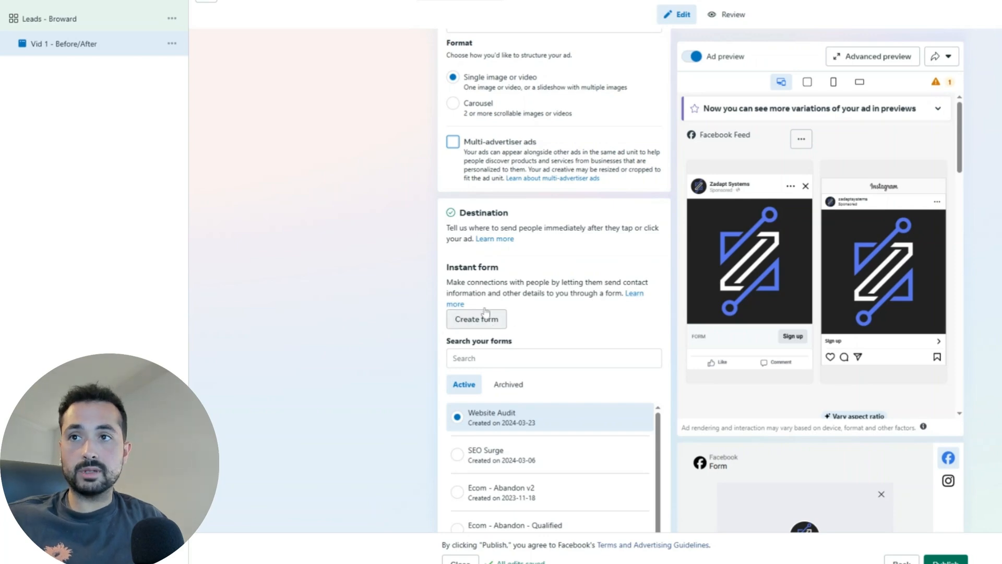
pyautogui.scroll(-4, 524, 281)
pyautogui.scroll(2, 559, 282)
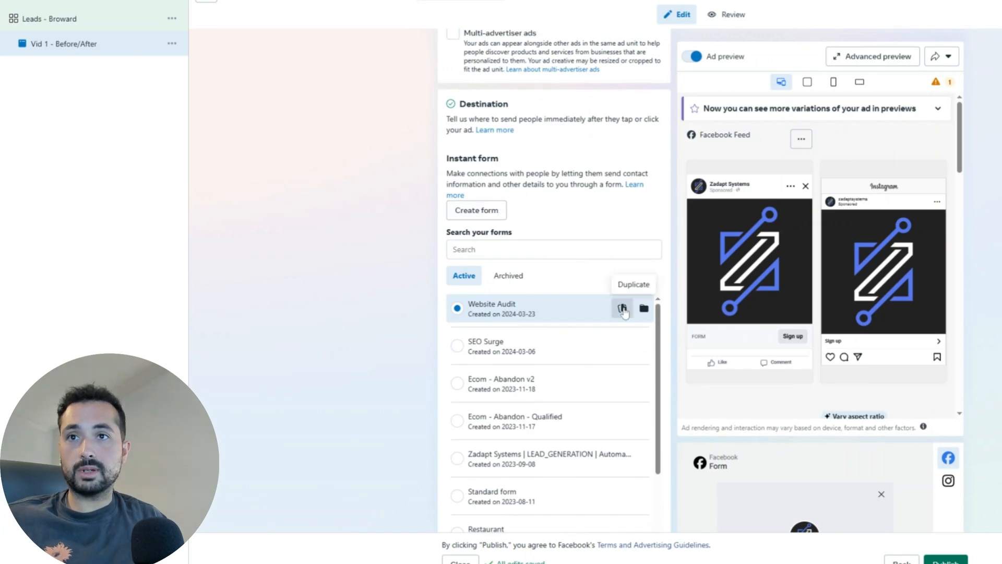
# Step: Duplicate the Website Audit form and rename the copy 'Cleaning Service Leads'
pyautogui.click(623, 310)
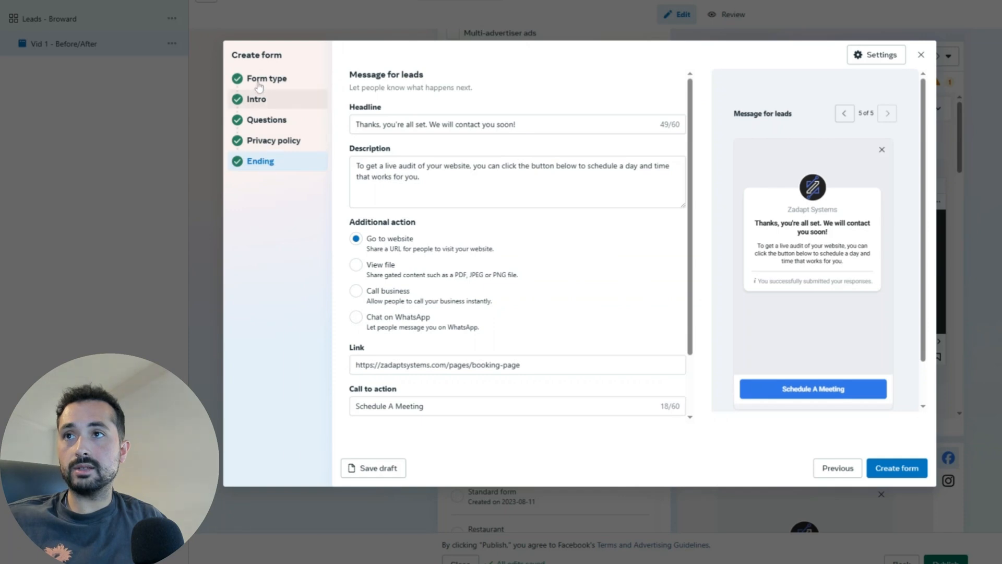
pyautogui.click(280, 83)
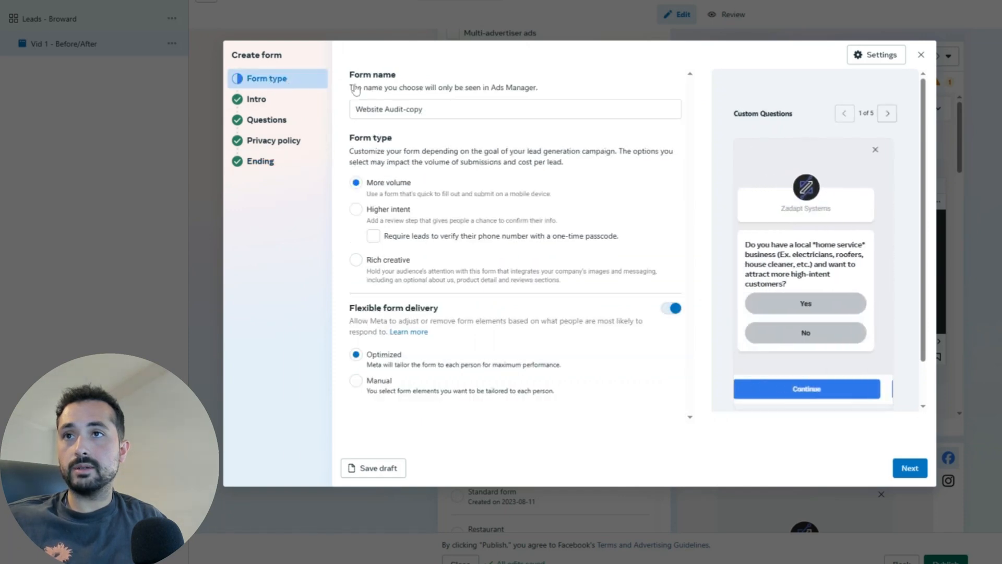
pyautogui.moveTo(427, 109); pyautogui.dragTo(357, 114)
pyautogui.press('BackSpace')
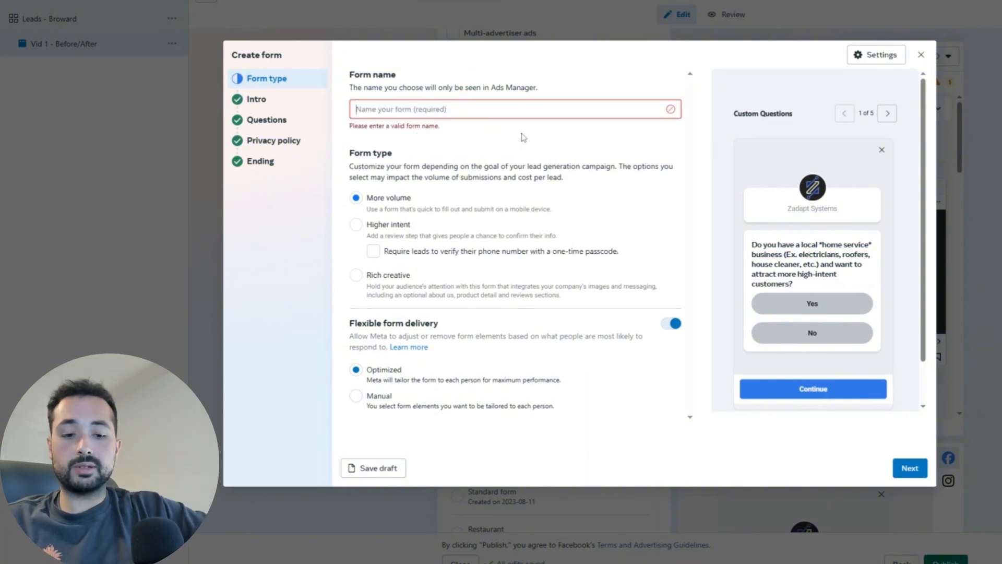
pyautogui.write('Cleaning ')
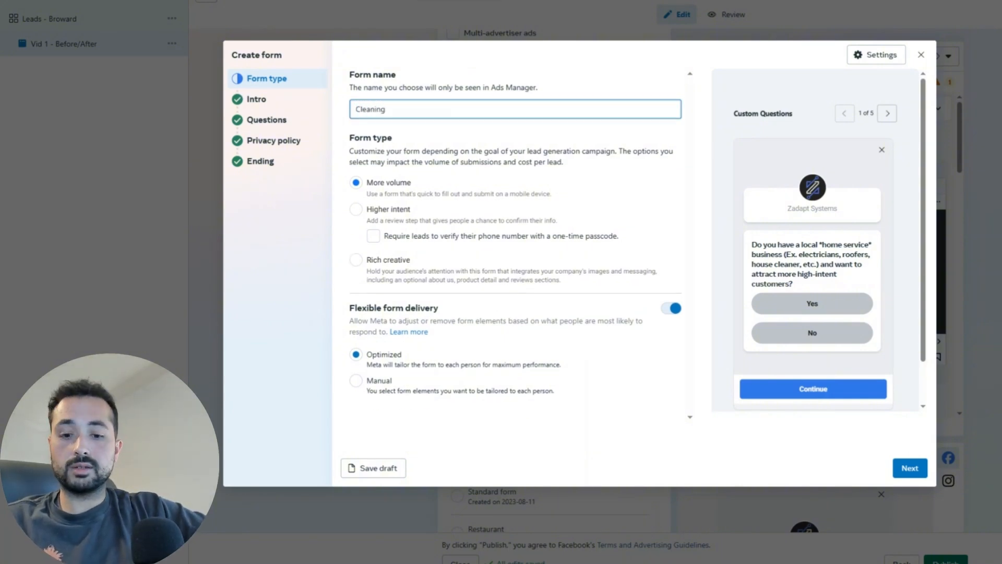
pyautogui.write('Service Leads')
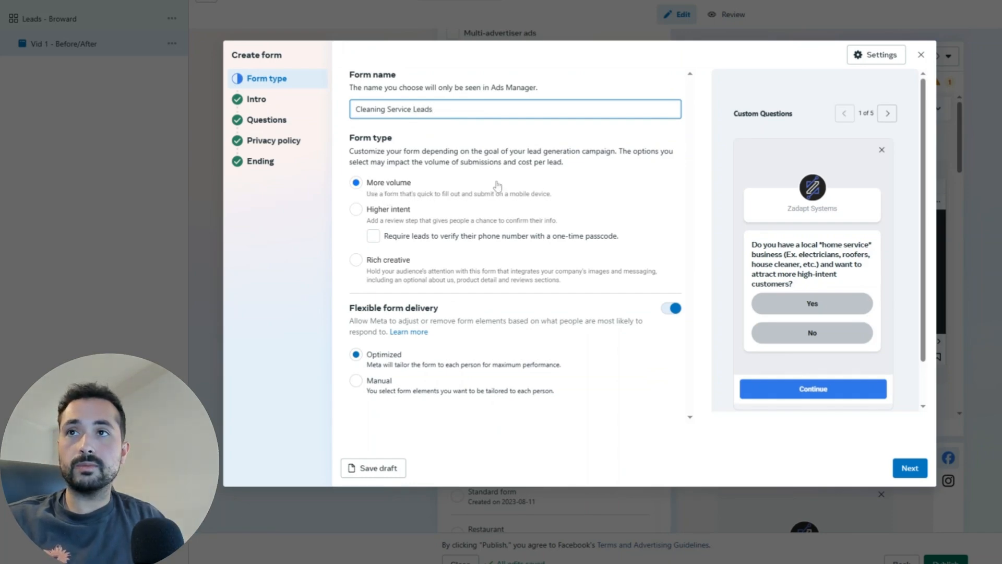
pyautogui.click(587, 173)
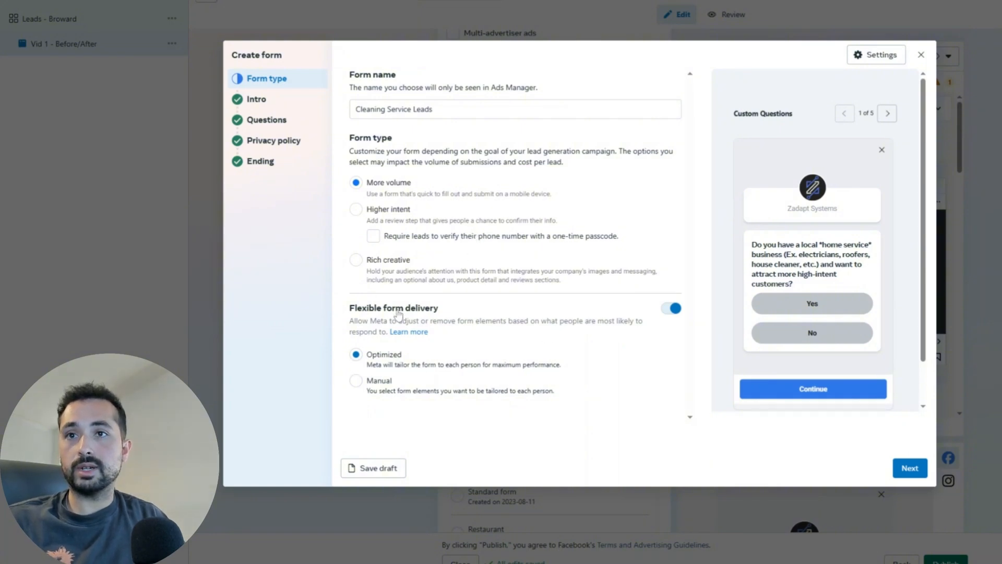
# Step: Delete the old home service and website URL custom questions from the form
pyautogui.click(267, 107)
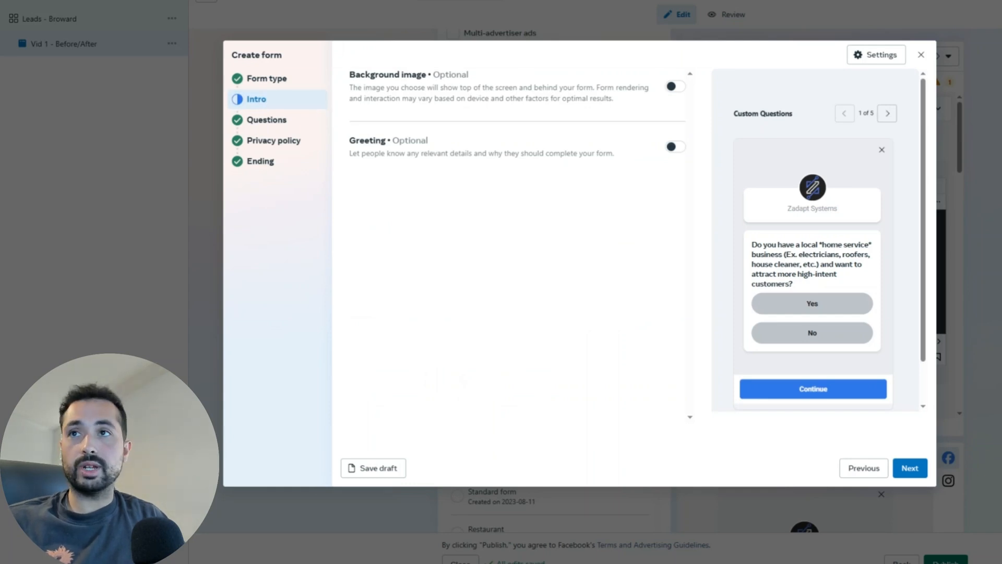
pyautogui.click(266, 121)
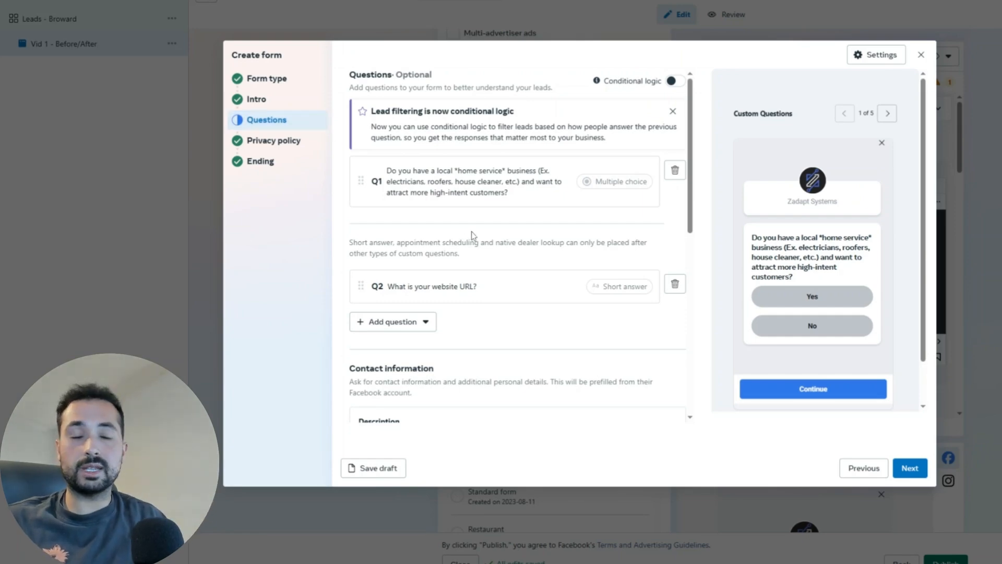
pyautogui.click(676, 172)
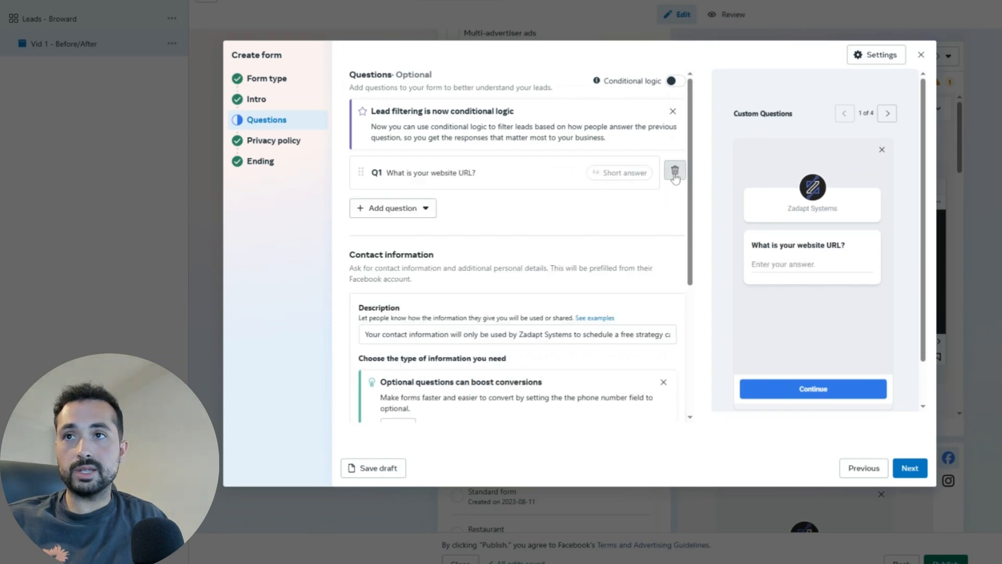
pyautogui.click(675, 174)
# Step: Remove Company name from the requested contact fields
pyautogui.scroll(-1, 444, 217)
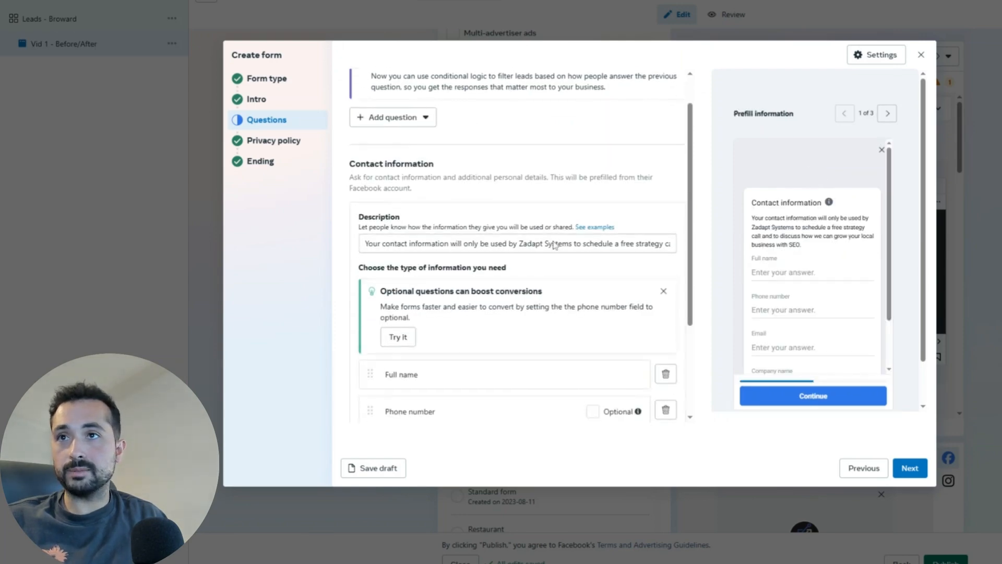
pyautogui.scroll(1, 576, 251)
pyautogui.scroll(-3, 579, 264)
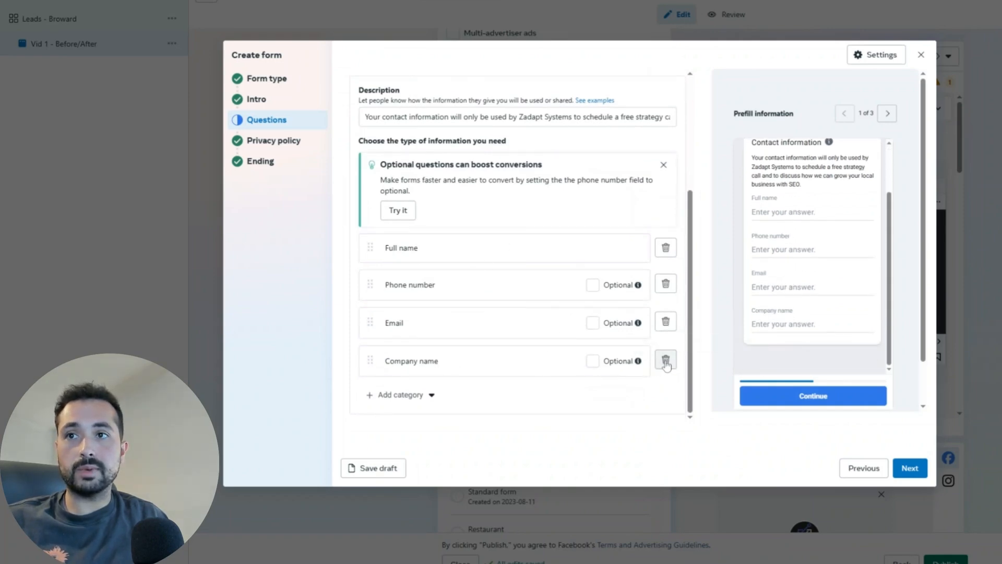
pyautogui.click(665, 362)
pyautogui.scroll(2, 470, 259)
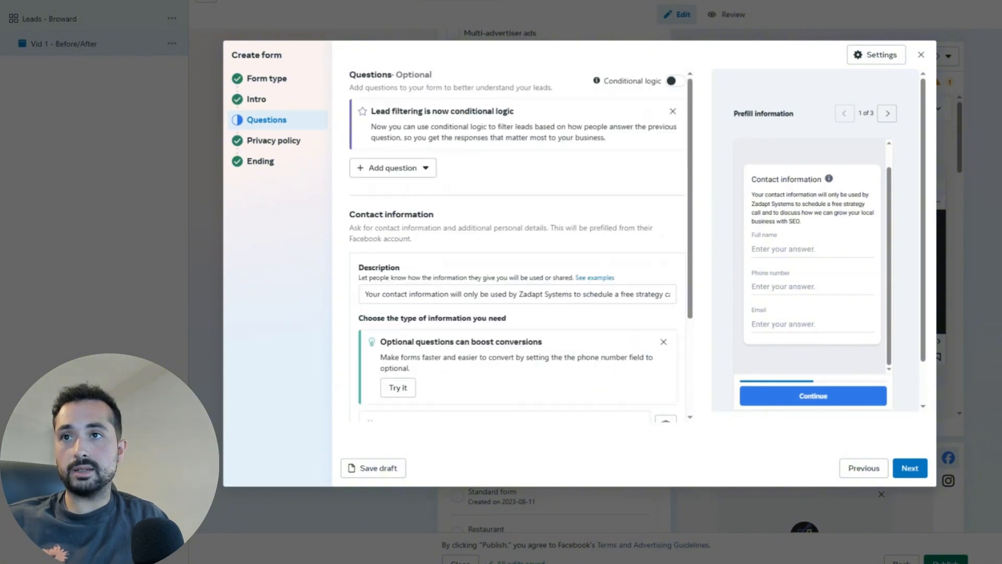
# Step: Add multiple-choice question 'Do you live in Broward county or Boca? This is where we clean!' with answers Yes/No
pyautogui.click(410, 170)
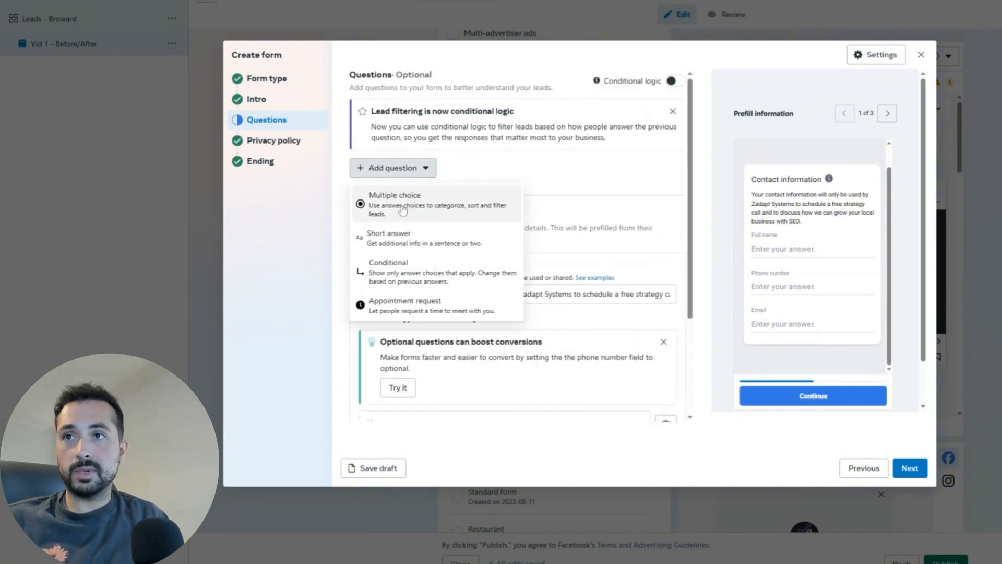
pyautogui.click(384, 214)
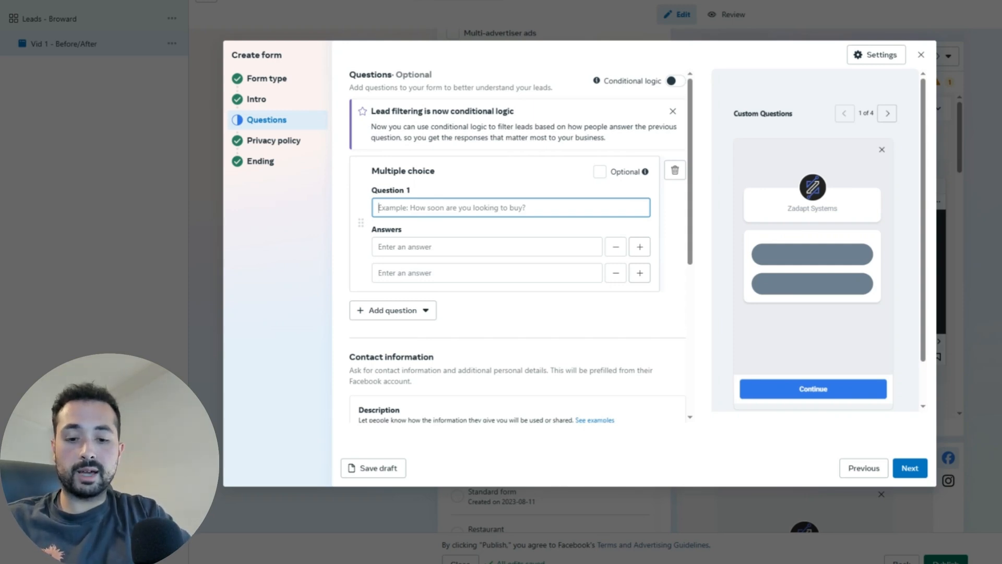
pyautogui.write('Do you l')
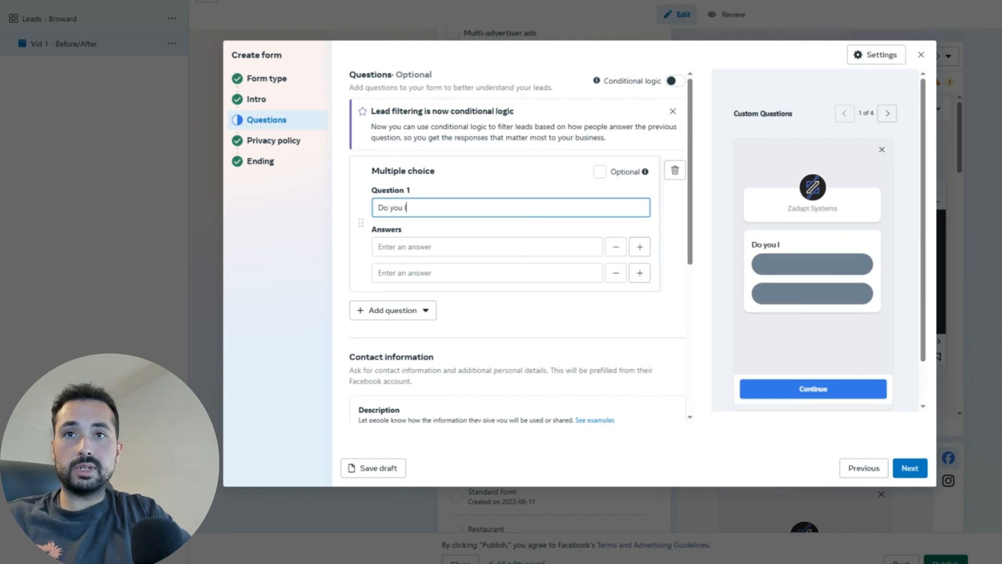
pyautogui.write('ive in')
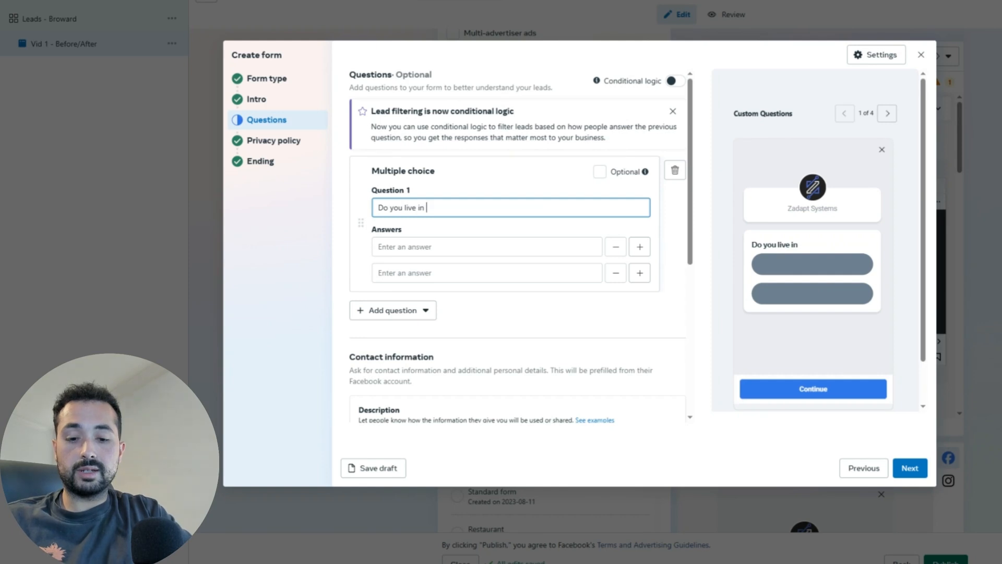
pyautogui.write(' Broward county ')
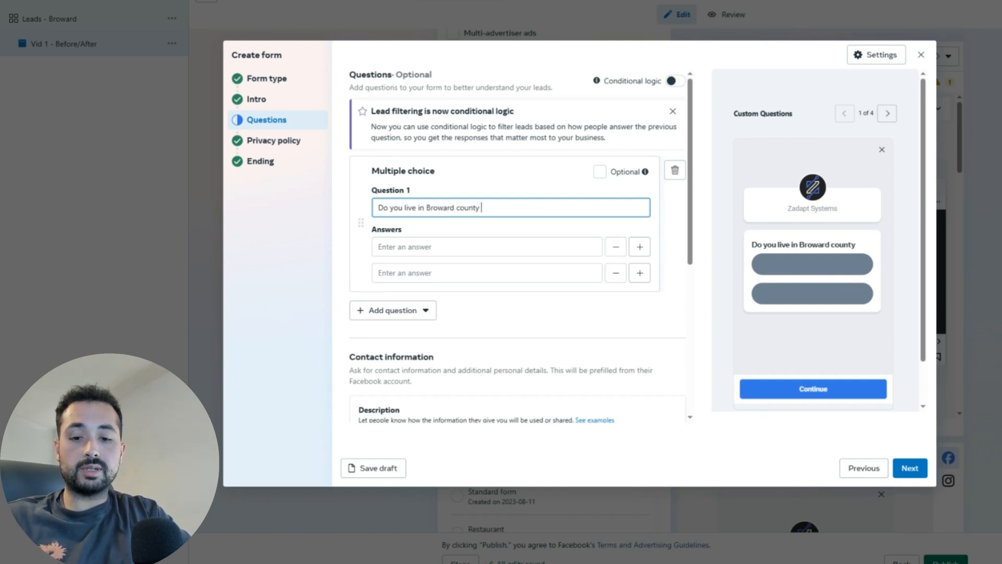
pyautogui.write('or Boca')
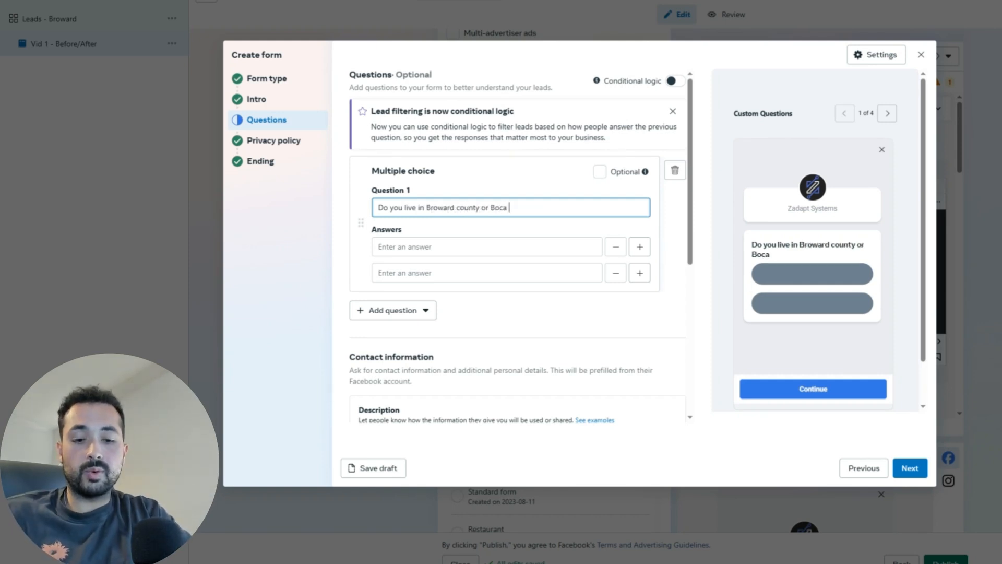
pyautogui.write('? This is')
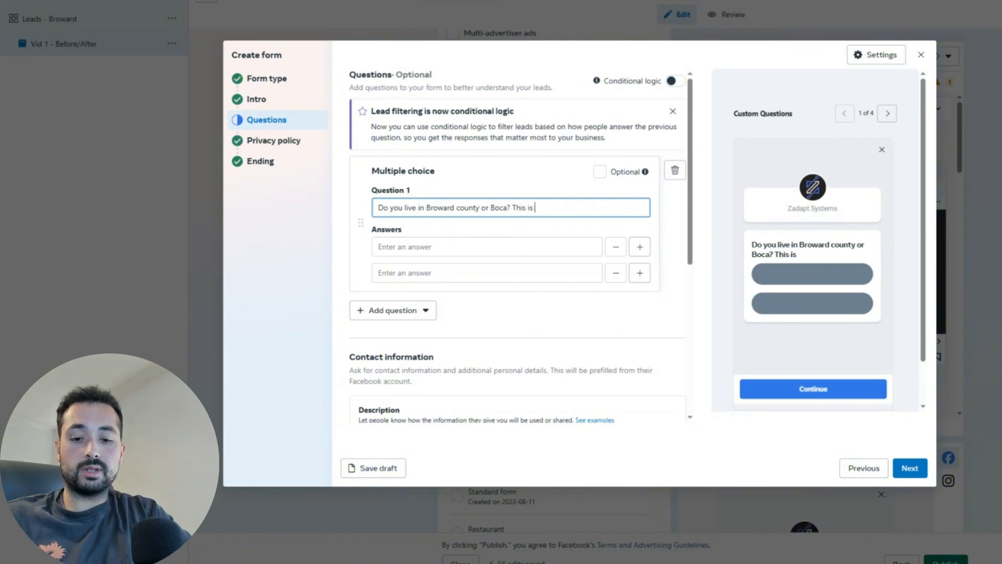
pyautogui.write(' where we clean!')
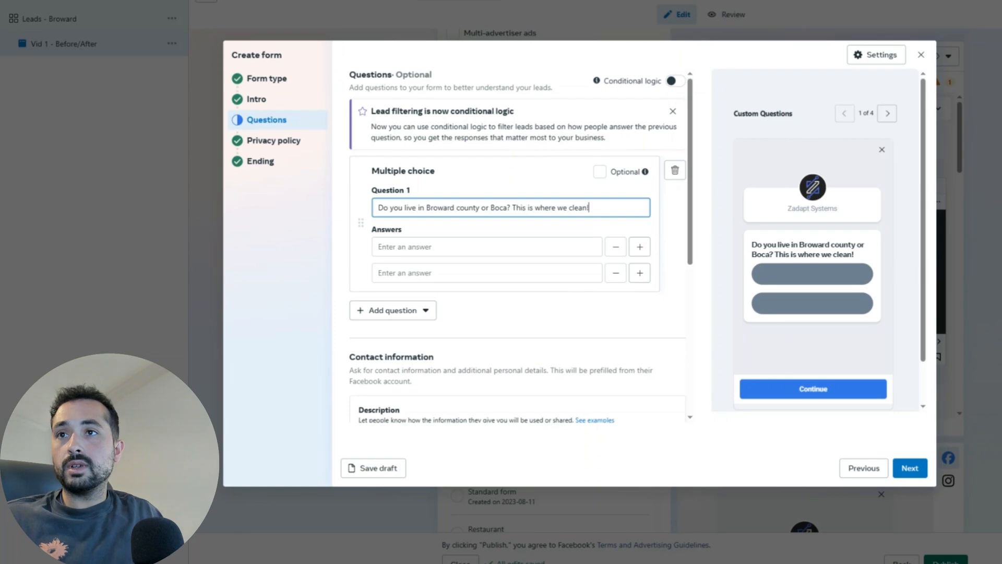
pyautogui.click(434, 245)
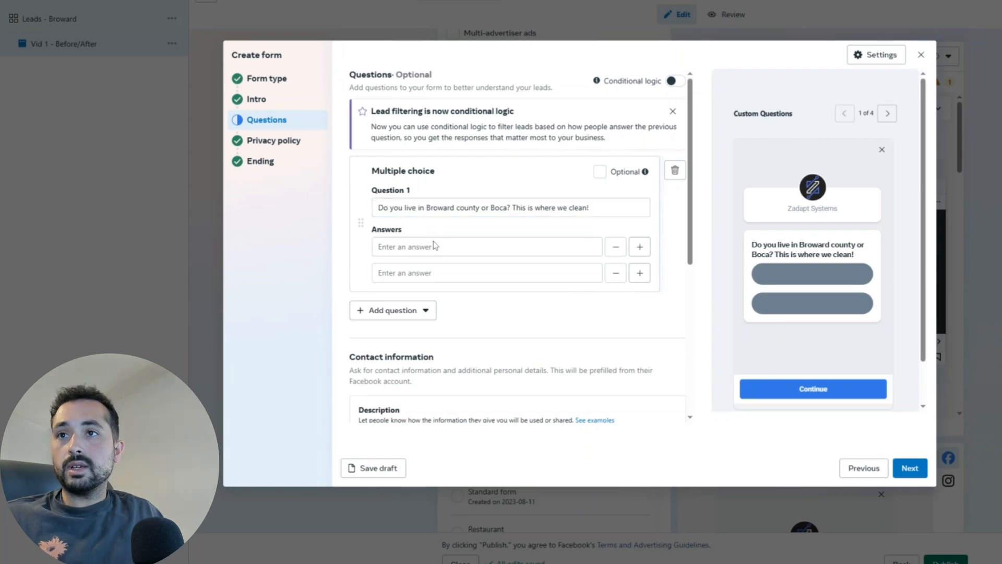
pyautogui.write('Yes')
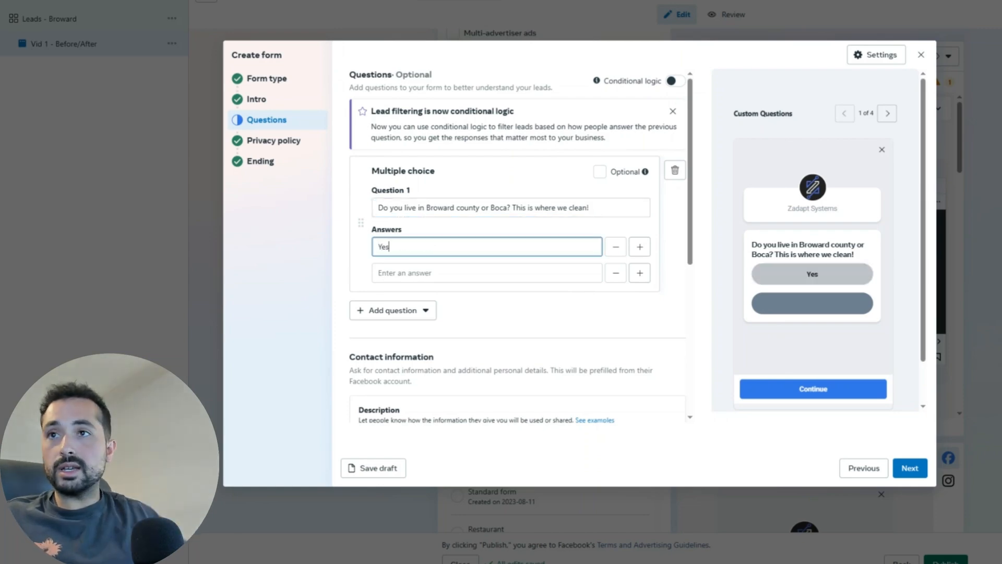
pyautogui.press('Tab')
pyautogui.write('No')
pyautogui.click(417, 310)
# Step: Add Question 2 'What matters most to your when hiring a cleaning company' with answers Quality of service, Affordable pricing, Trustworthy and reliable team, All of the above
pyautogui.click(430, 344)
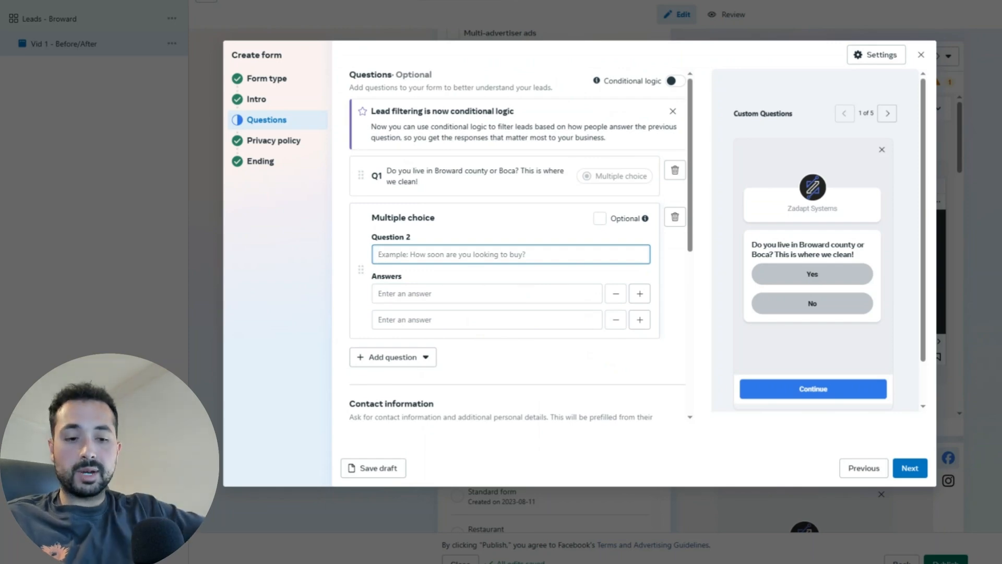
pyautogui.write('Wha')
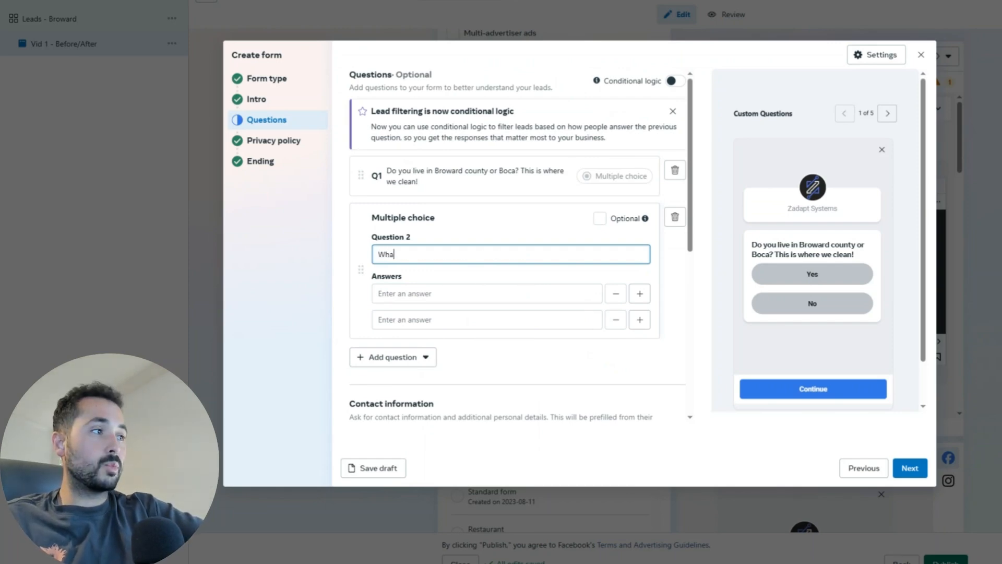
pyautogui.write('t matters mo')
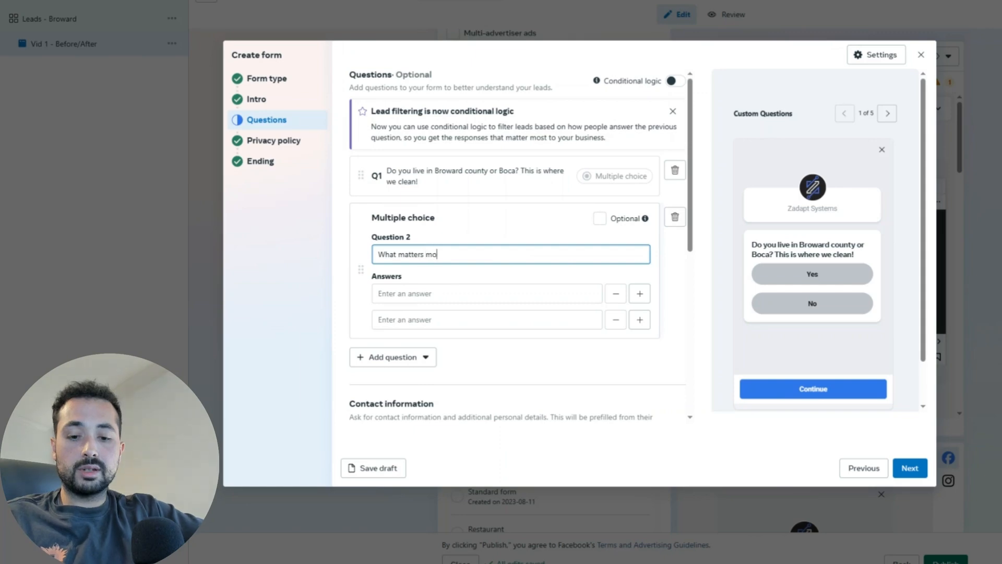
pyautogui.write('st to your when ')
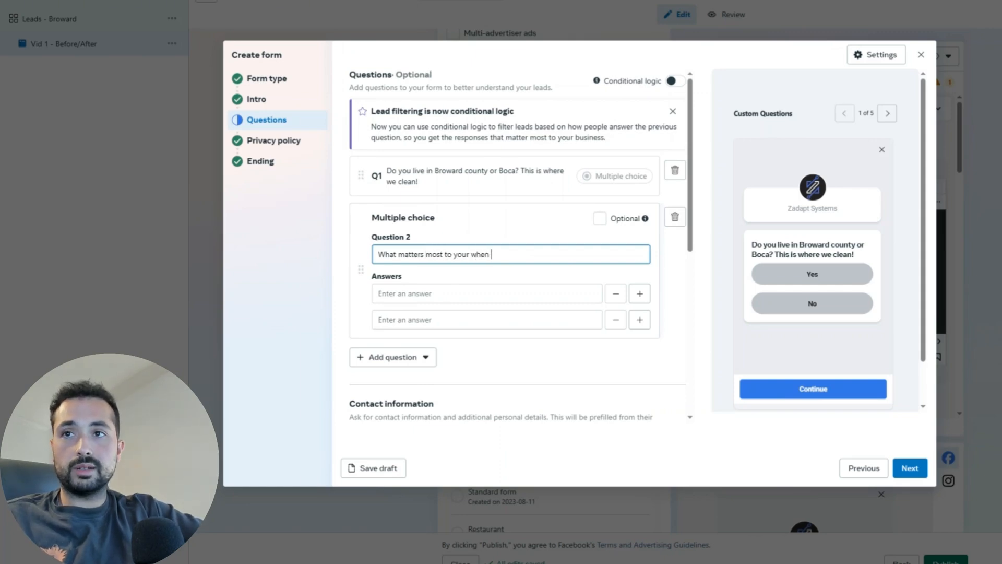
pyautogui.write('hiring a cleanin')
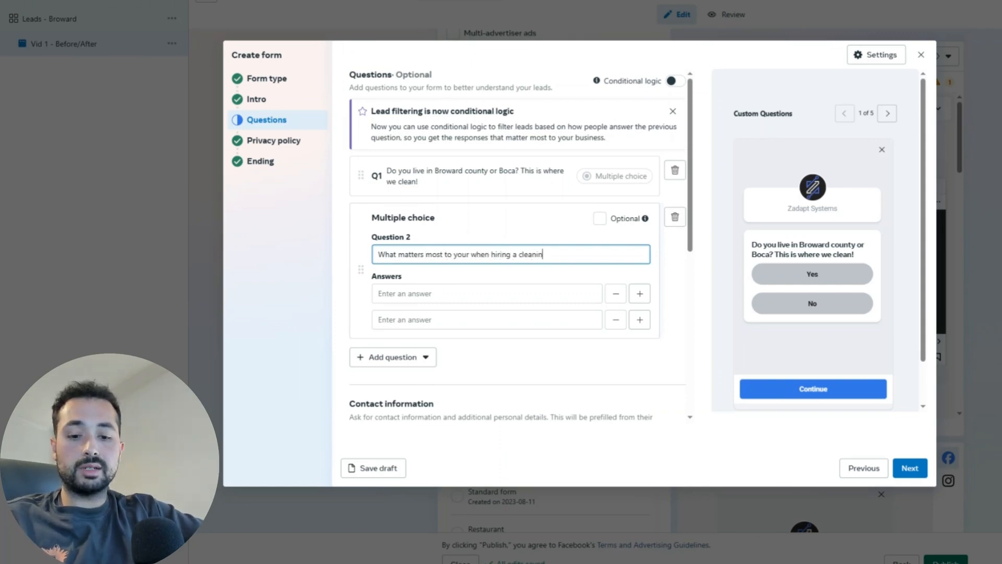
pyautogui.write('g company?')
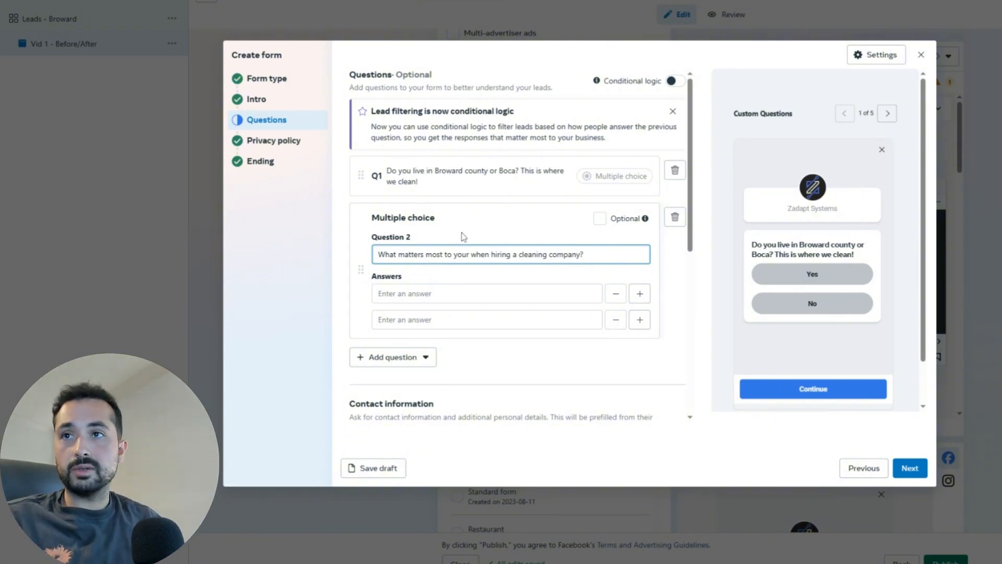
pyautogui.click(416, 225)
pyautogui.click(409, 291)
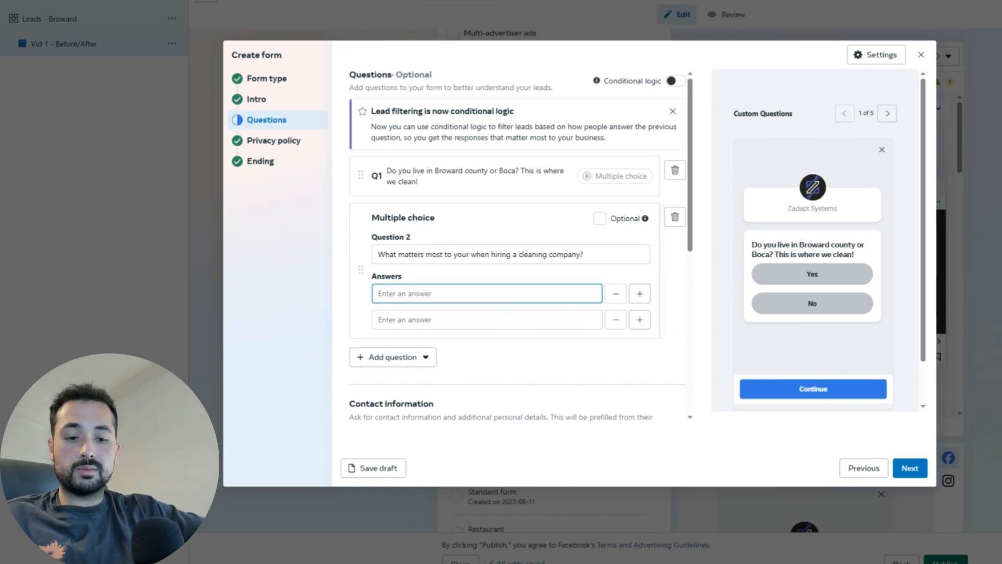
pyautogui.write('Quali')
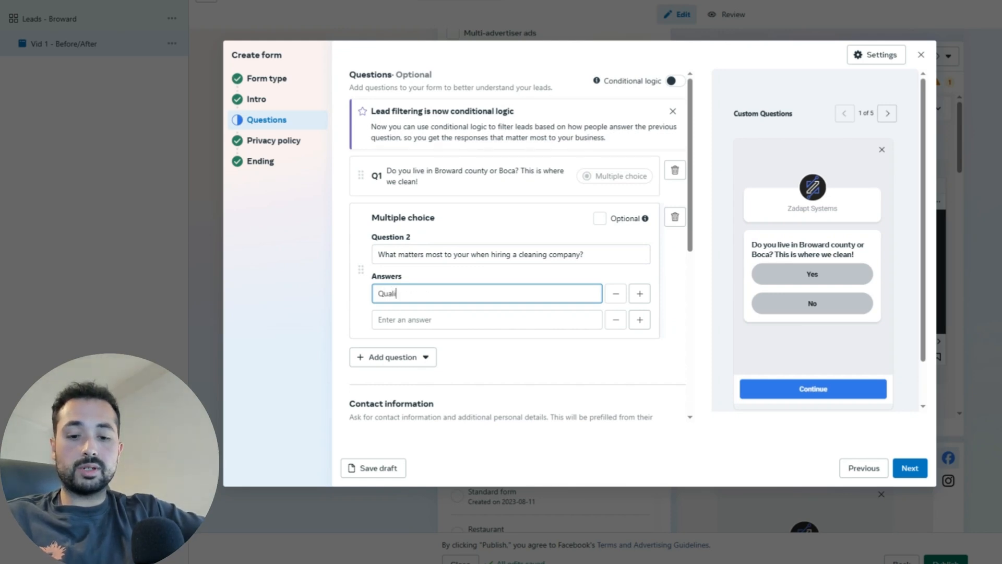
pyautogui.write('ty of service')
pyautogui.press('Tab')
pyautogui.press('Tab')
pyautogui.press('Tab')
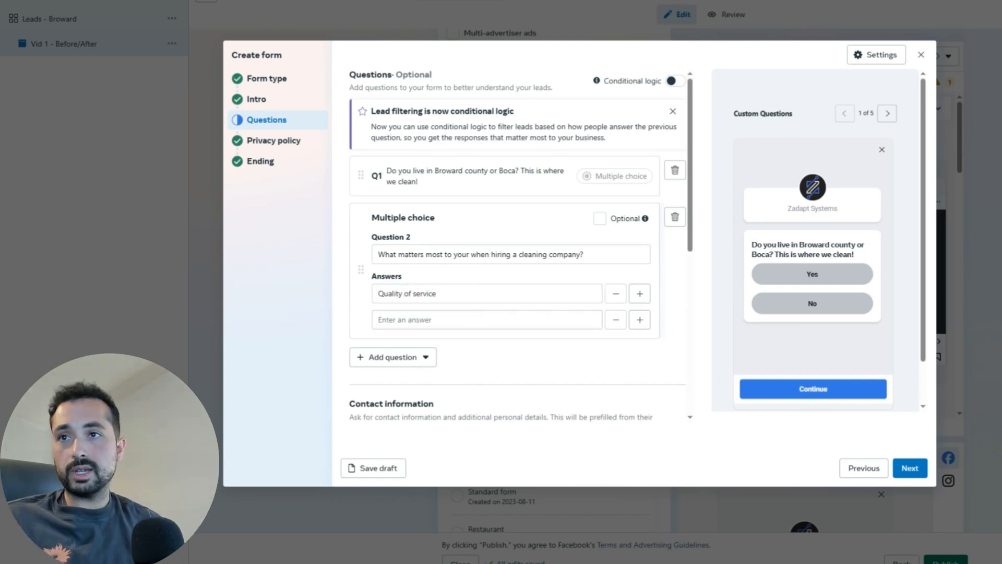
pyautogui.write('A')
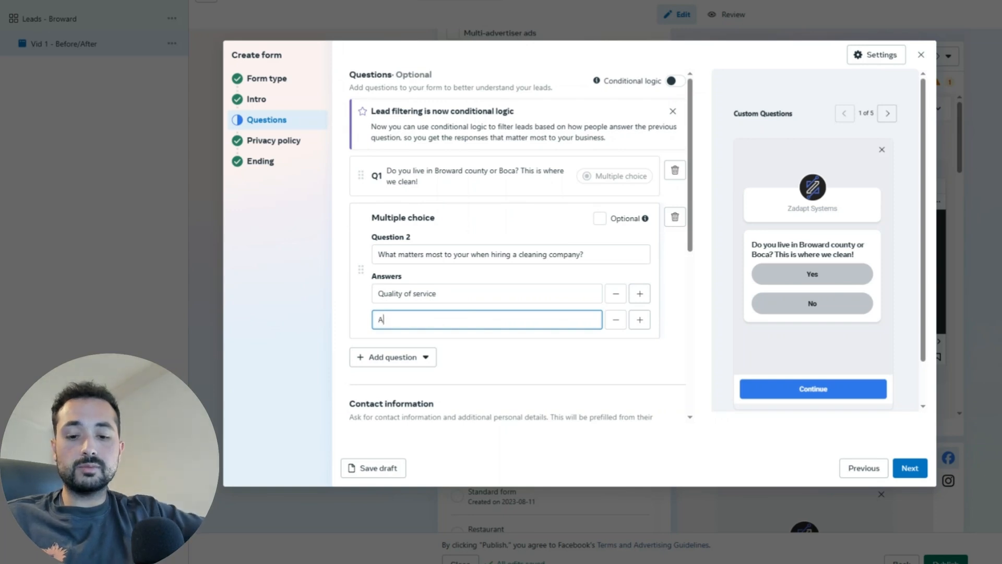
pyautogui.write('ffordable pricing')
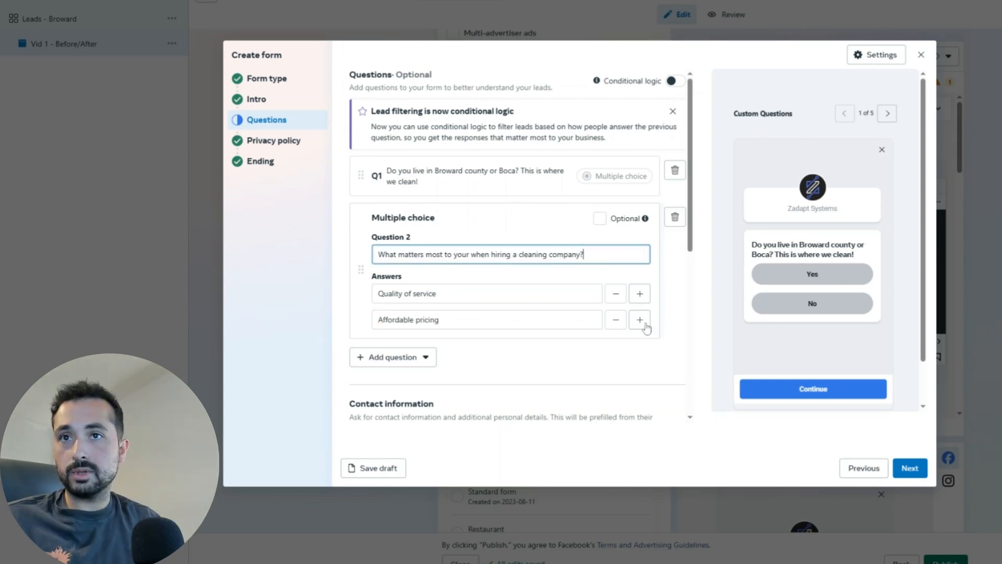
pyautogui.click(640, 319)
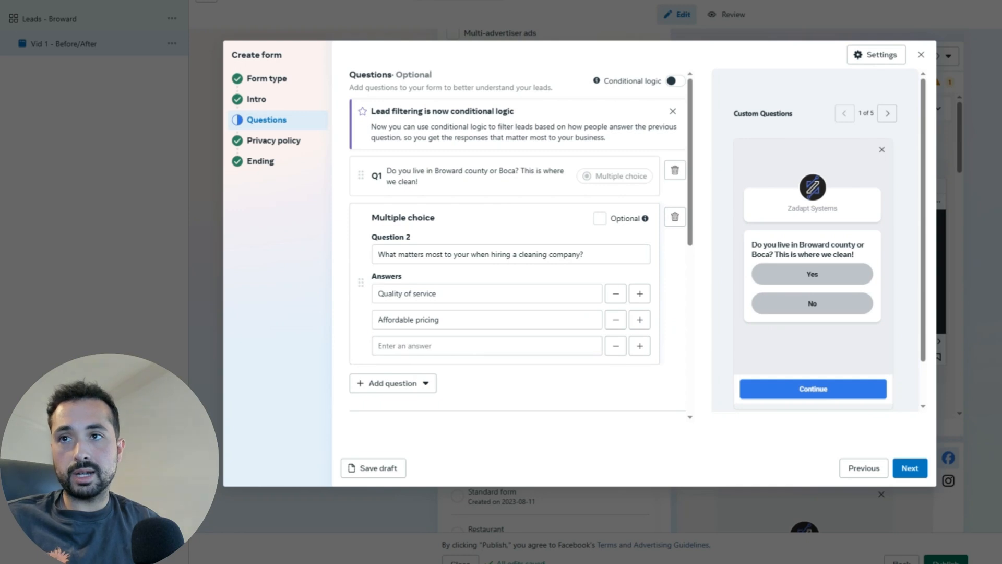
pyautogui.click(487, 346)
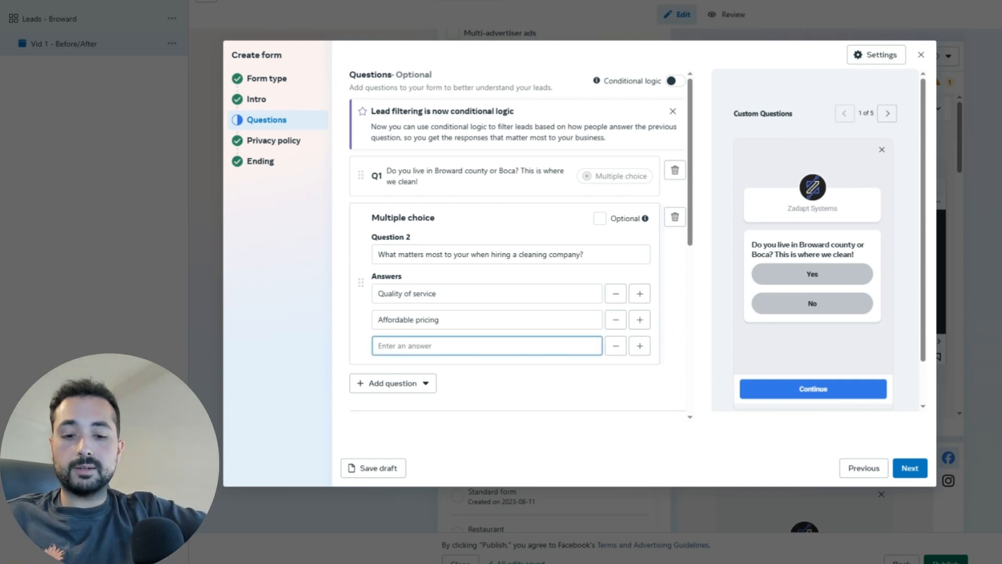
pyautogui.write('Trustworthy')
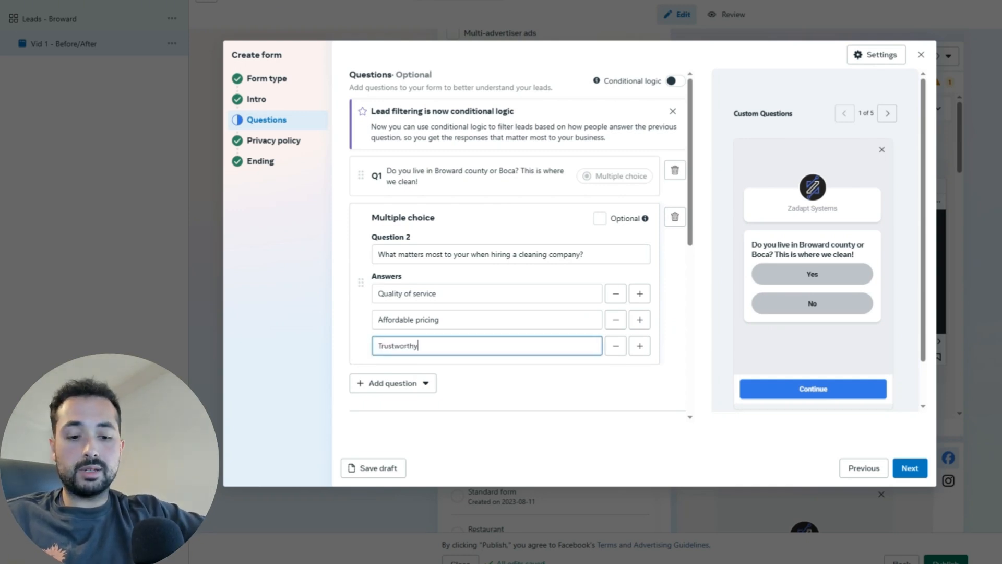
pyautogui.write(' and relia')
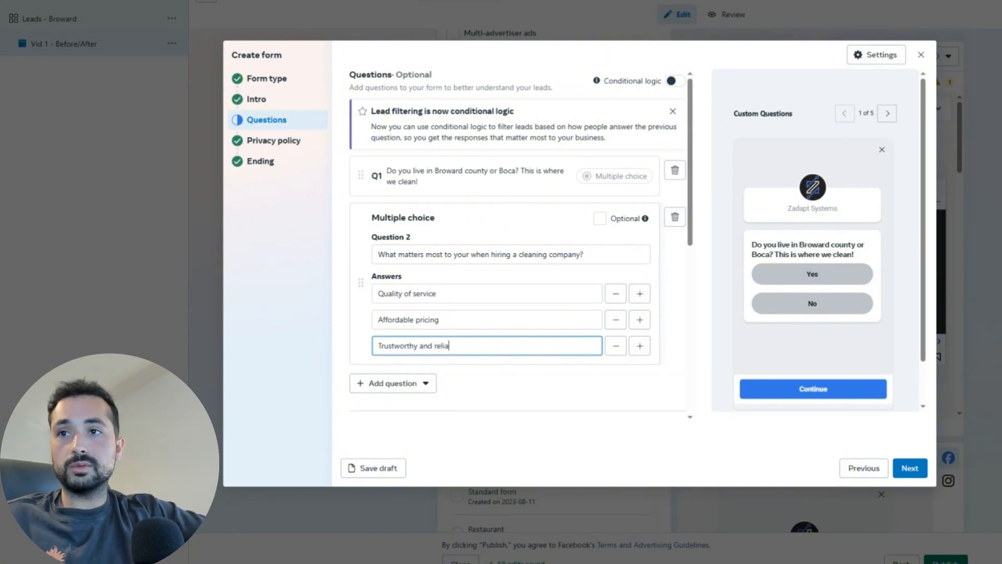
pyautogui.write('ble team')
pyautogui.press('Return')
pyautogui.write('All of the above')
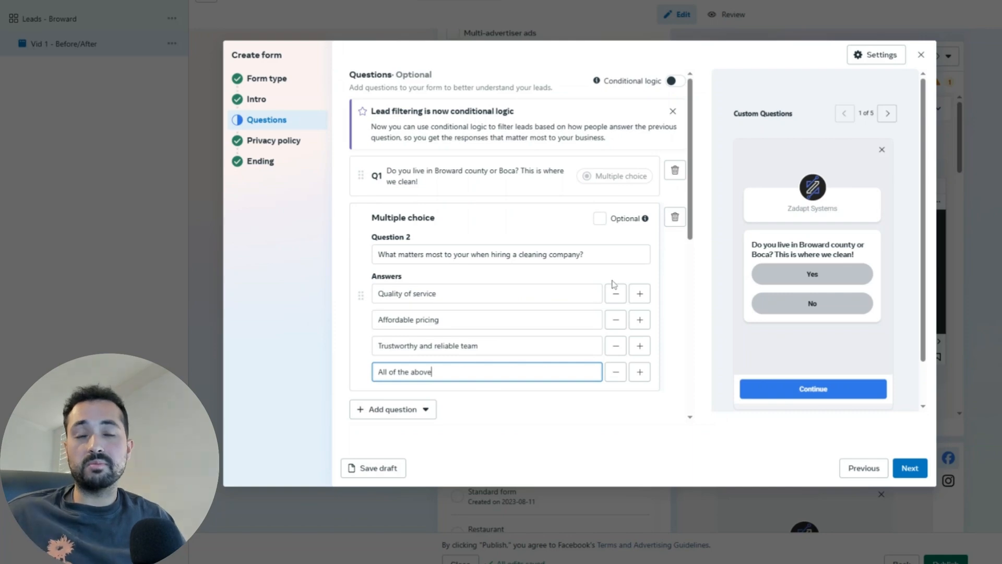
# Step: Review the questions and contact fields, then advance to the Privacy policy step
pyautogui.scroll(-3, 582, 279)
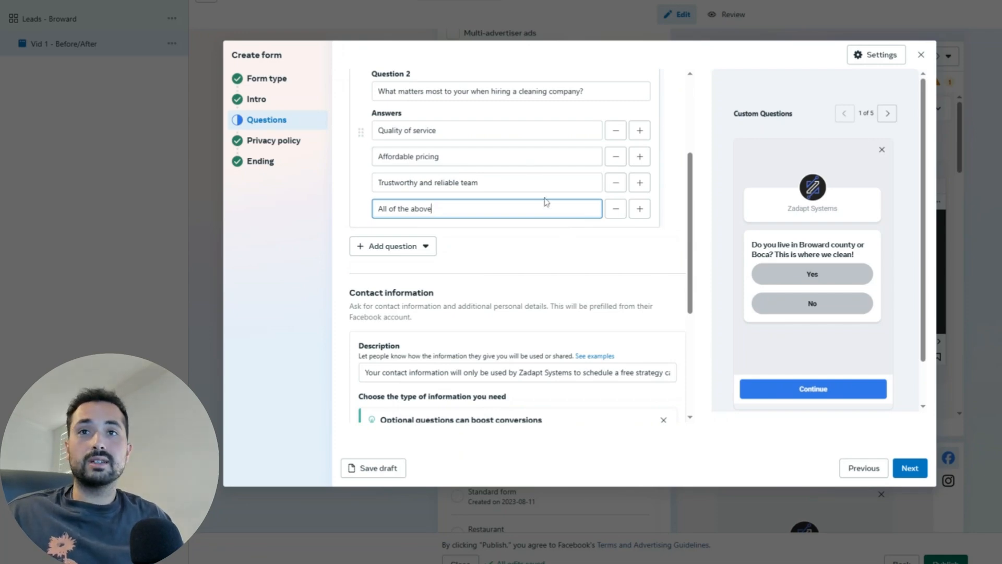
pyautogui.scroll(-1, 578, 285)
pyautogui.scroll(-2, 579, 285)
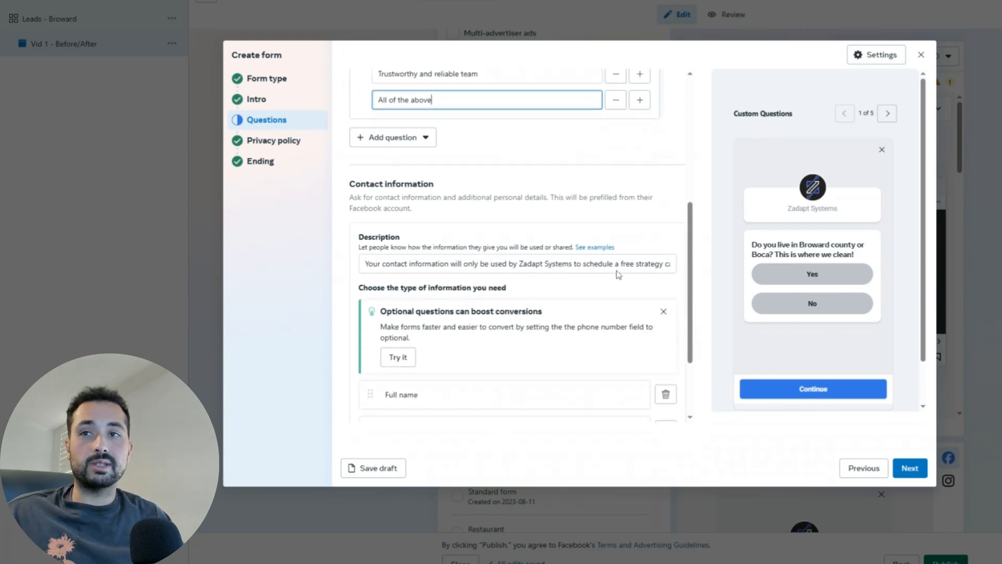
pyautogui.scroll(-3, 568, 226)
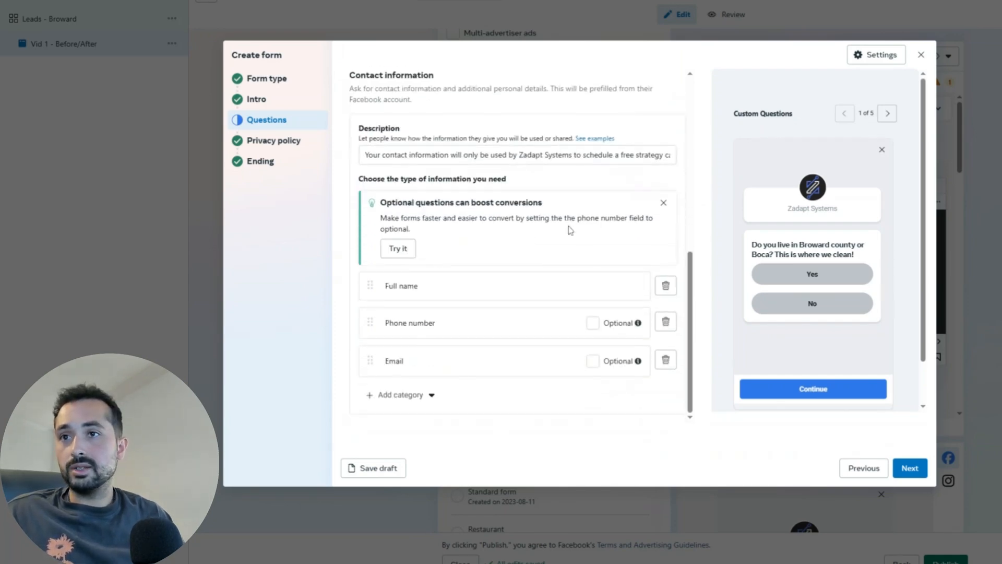
pyautogui.scroll(2, 555, 319)
pyautogui.scroll(5, 555, 319)
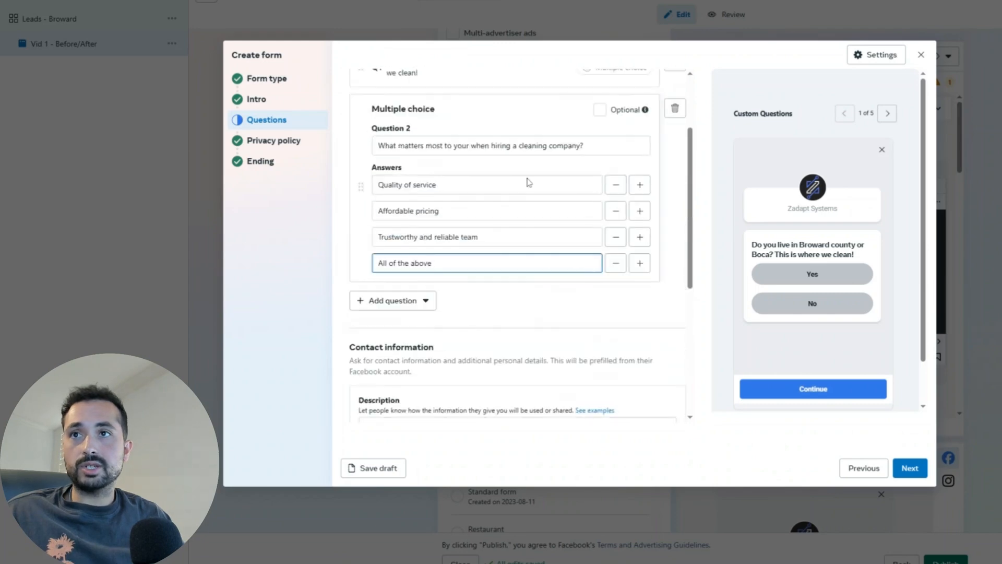
pyautogui.scroll(3, 574, 238)
pyautogui.scroll(-4, 548, 344)
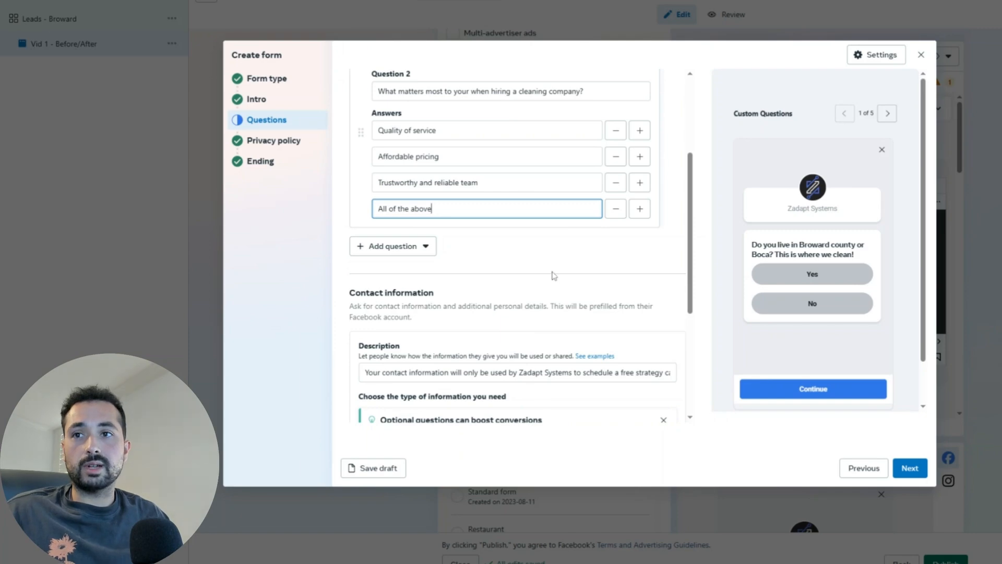
pyautogui.scroll(-5, 552, 280)
pyautogui.click(917, 472)
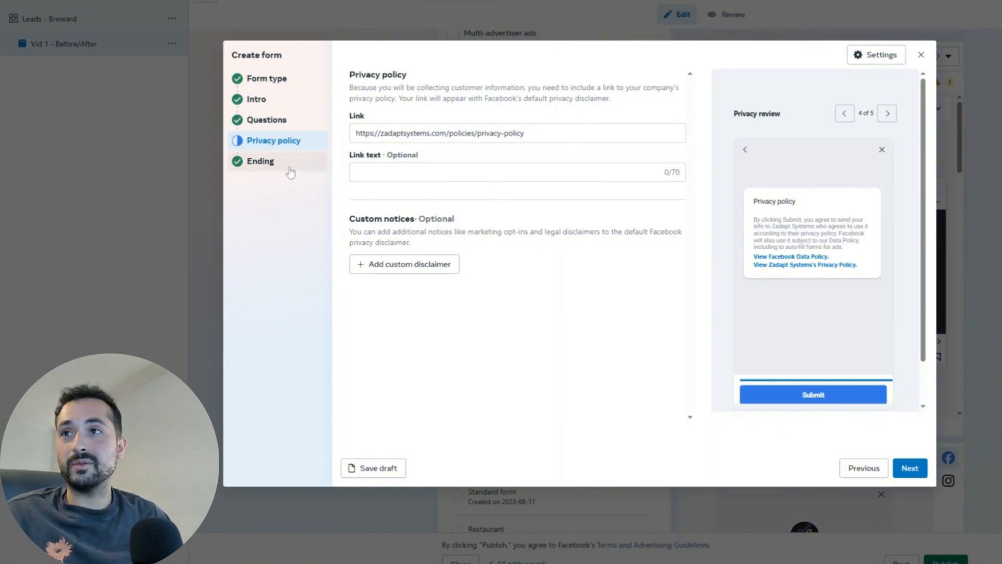
# Step: Change the Ending description to 'If you'd like to book online - click the button below to visit our booking form.'
pyautogui.click(272, 166)
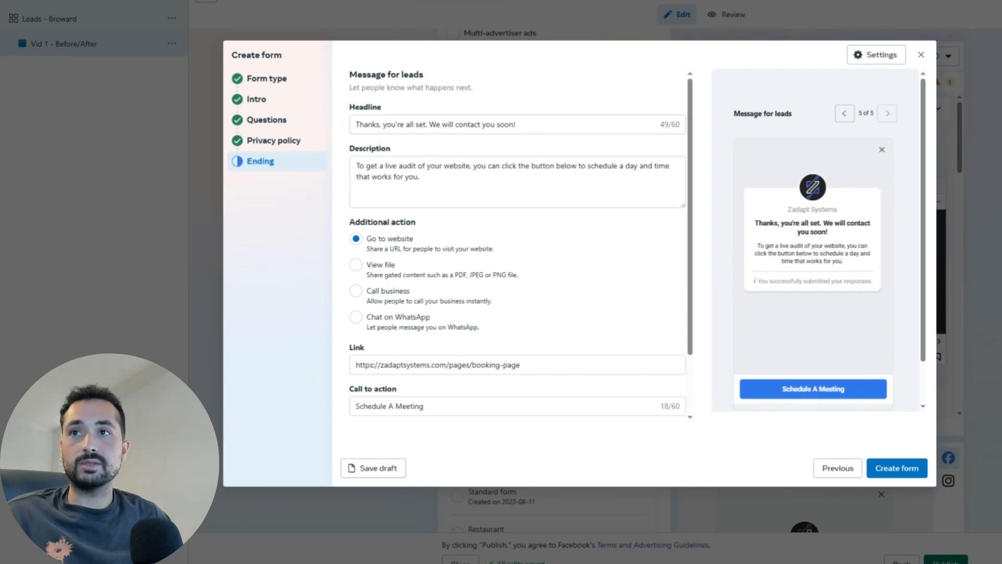
pyautogui.moveTo(420, 177); pyautogui.dragTo(356, 166)
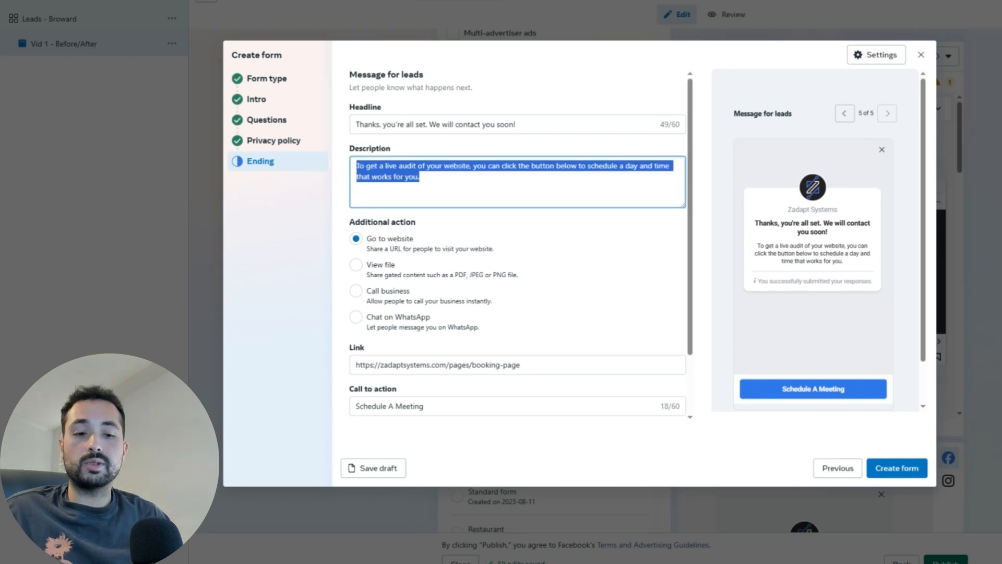
pyautogui.press('BackSpace')
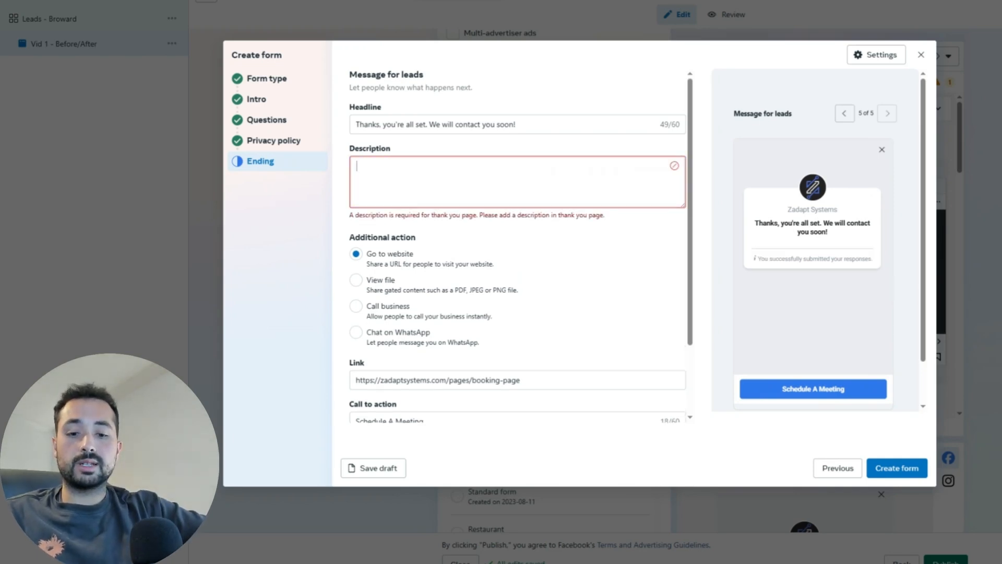
pyautogui.write('If you')
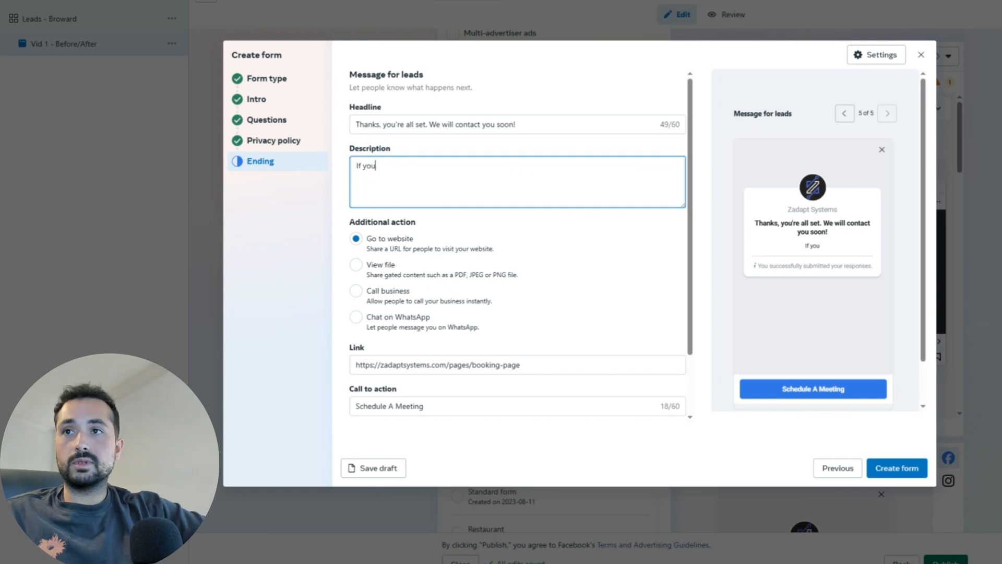
pyautogui.write("'d like to ")
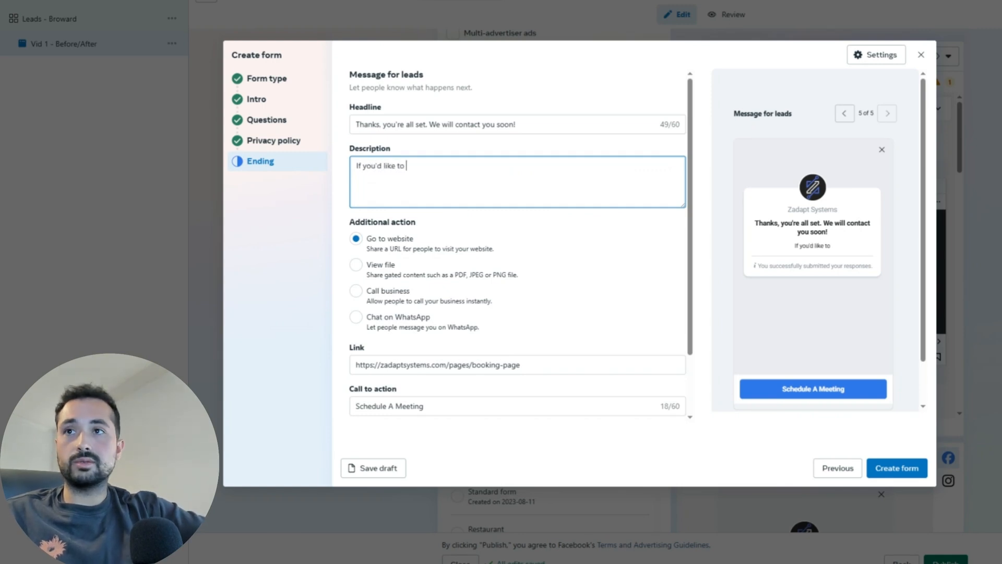
pyautogui.write('book on')
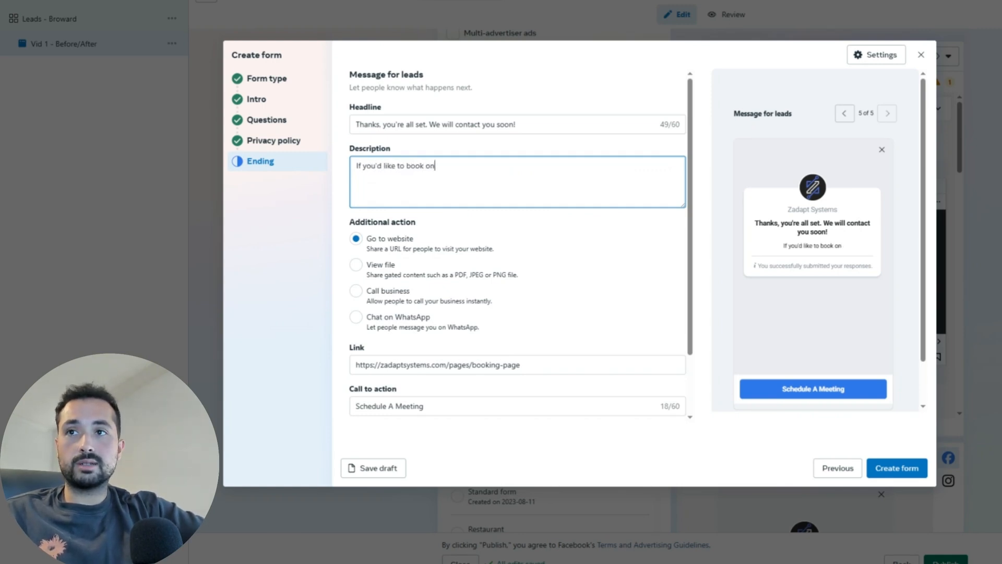
pyautogui.write('line - cl')
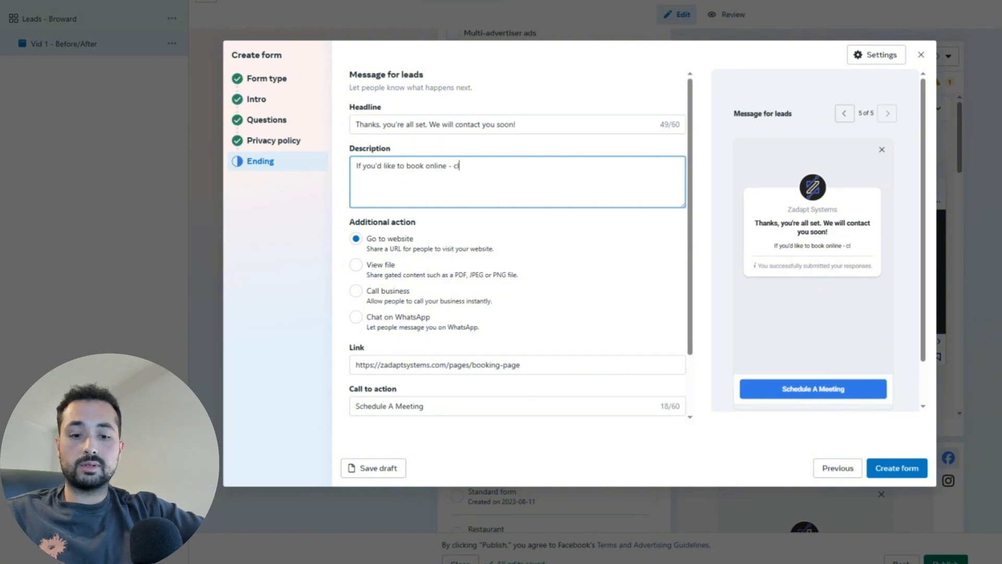
pyautogui.write('ick the button')
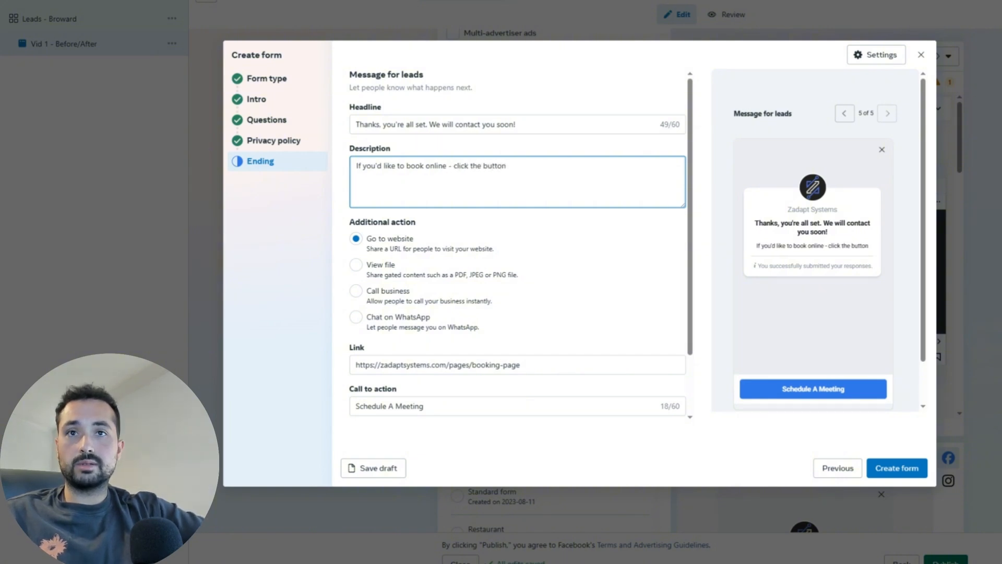
pyautogui.write(' below to visi')
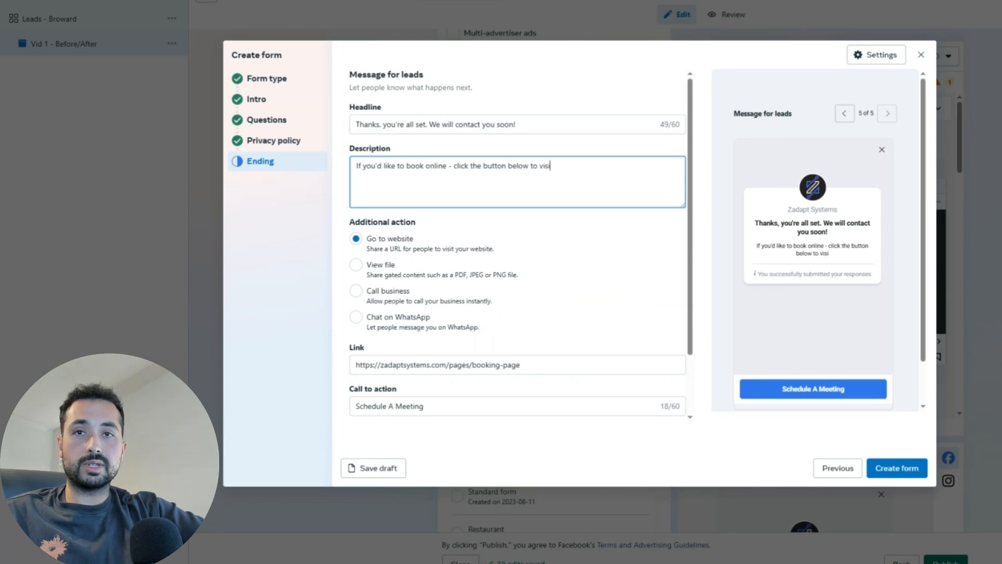
pyautogui.write('t our bo')
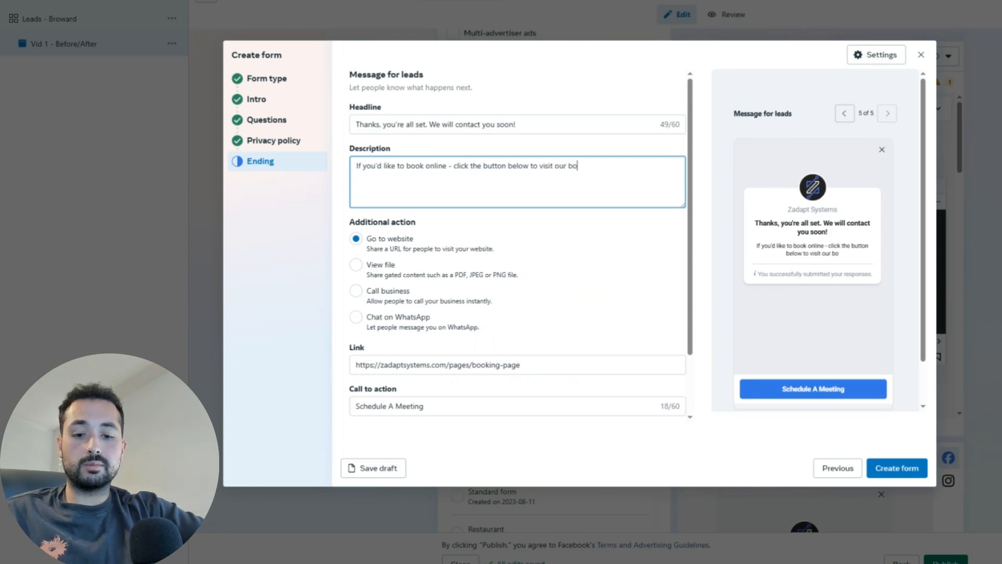
pyautogui.write('oking of')
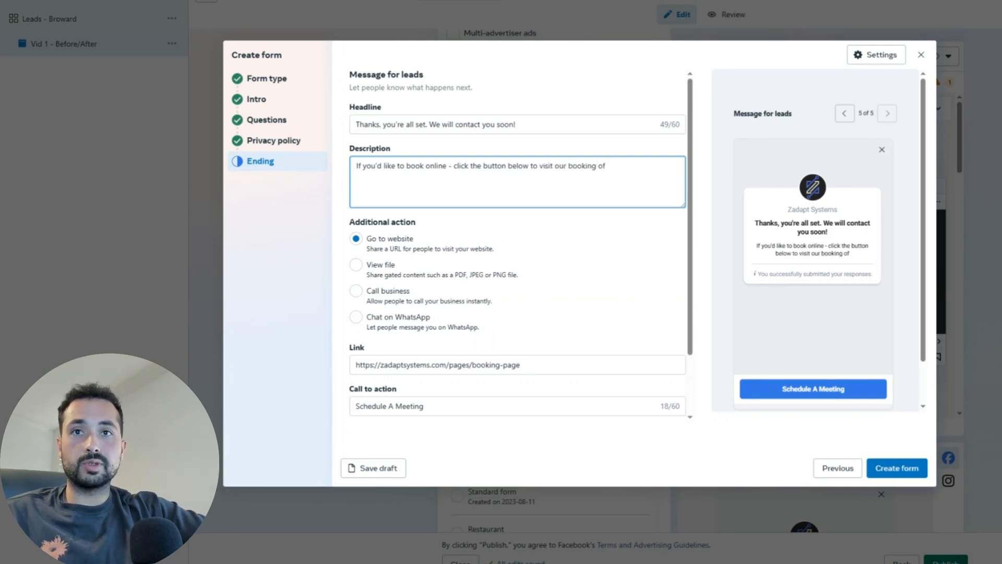
pyautogui.press('BackSpace')
pyautogui.press('BackSpace')
pyautogui.write('form.')
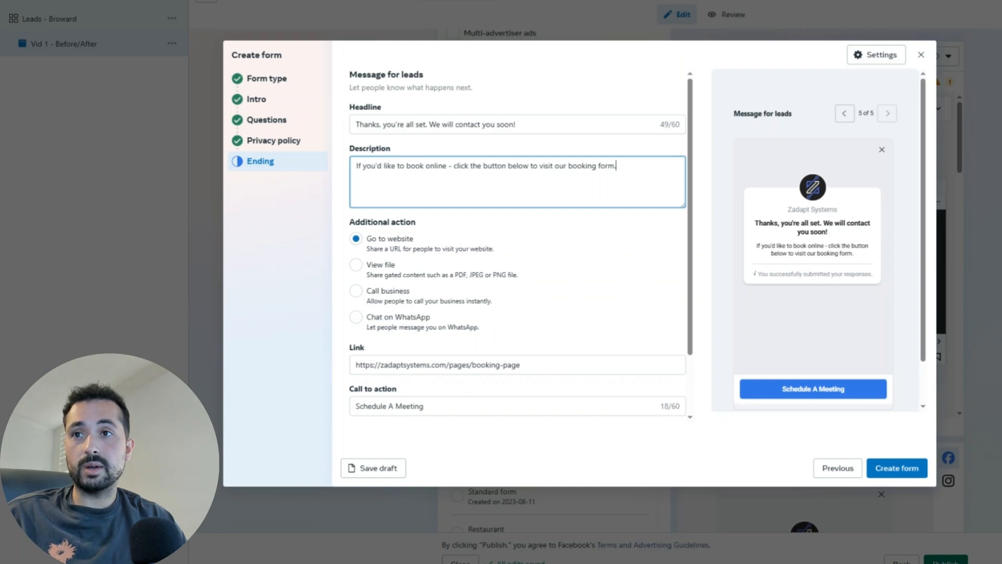
pyautogui.moveTo(542, 365); pyautogui.dragTo(363, 366)
# Step: Relabel the call-to-action button 'Book A Clean' and keep Go to website as the follow-up action
pyautogui.scroll(-3, 514, 312)
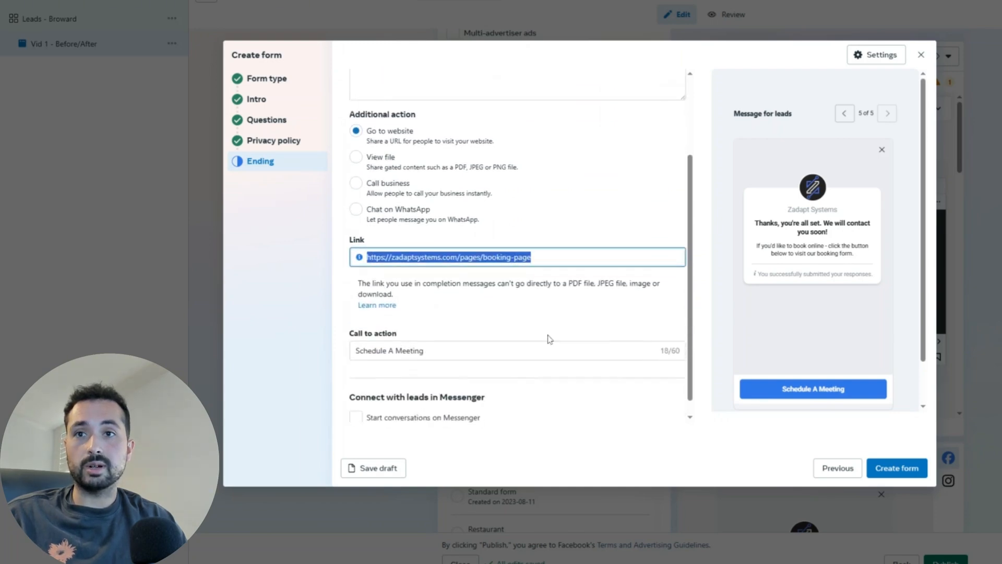
pyautogui.tripleClick(548, 340)
pyautogui.write('Book Your')
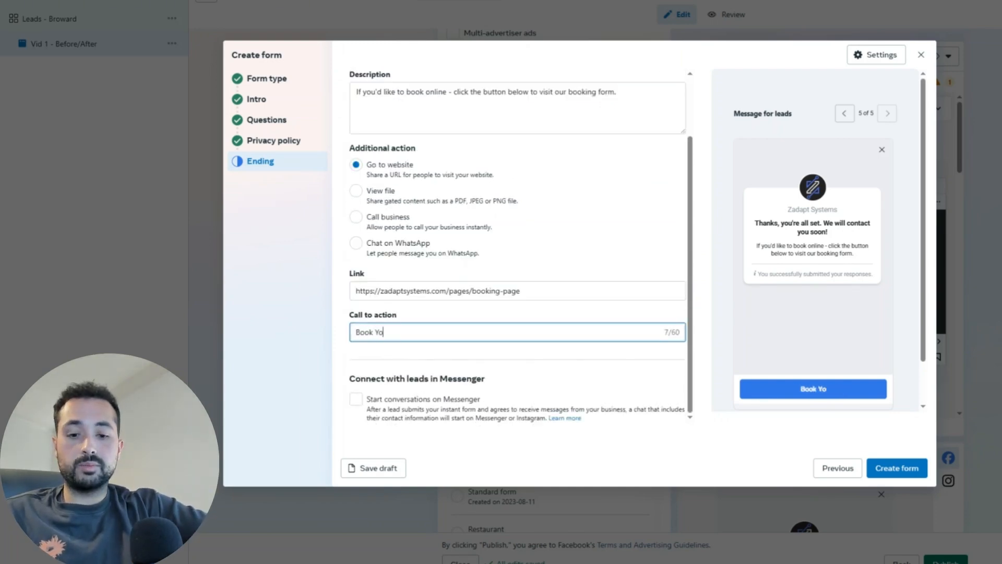
pyautogui.press('BackSpace')
pyautogui.press('BackSpace')
pyautogui.press('BackSpace')
pyautogui.press('BackSpace')
pyautogui.write('A Clean')
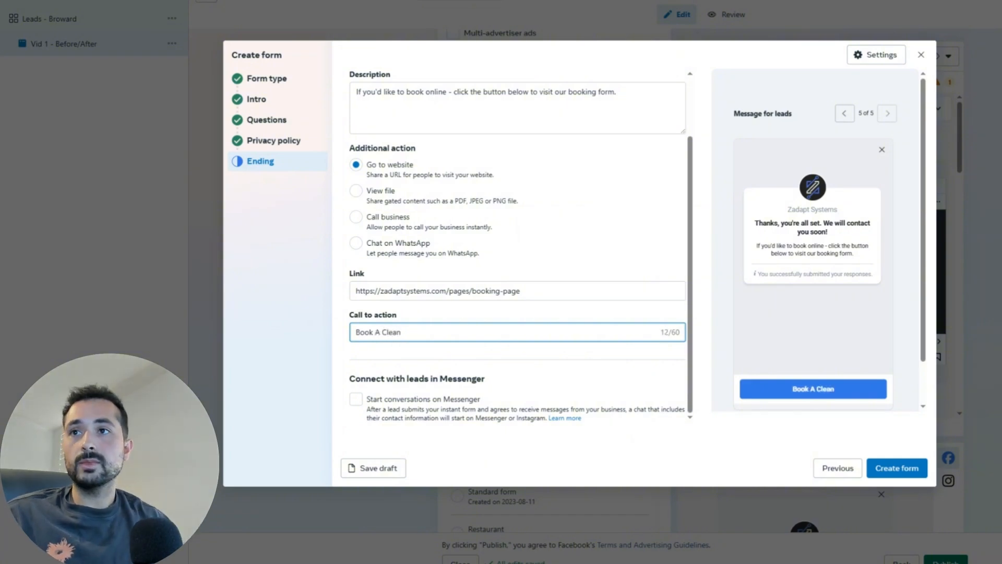
pyautogui.click(360, 220)
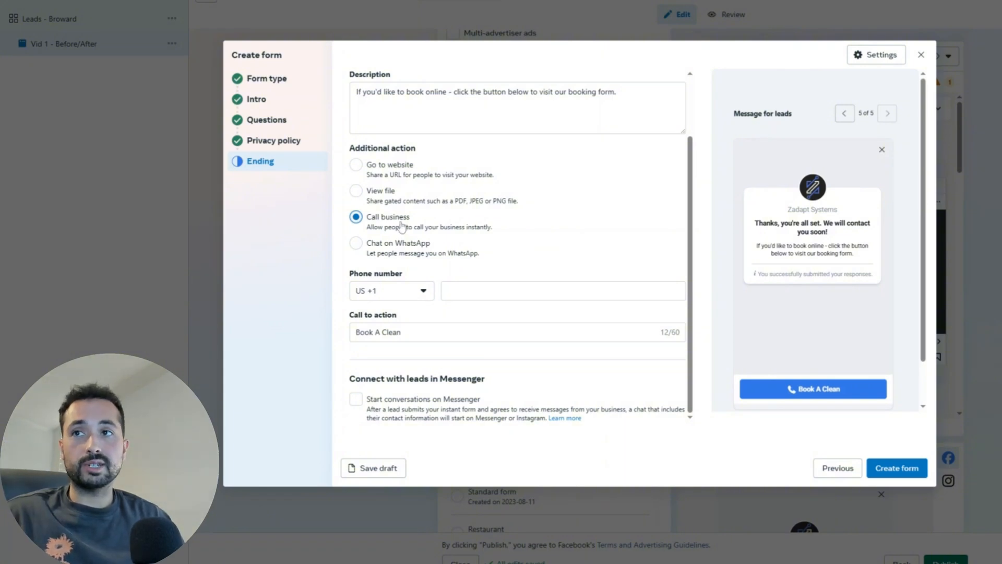
pyautogui.click(360, 166)
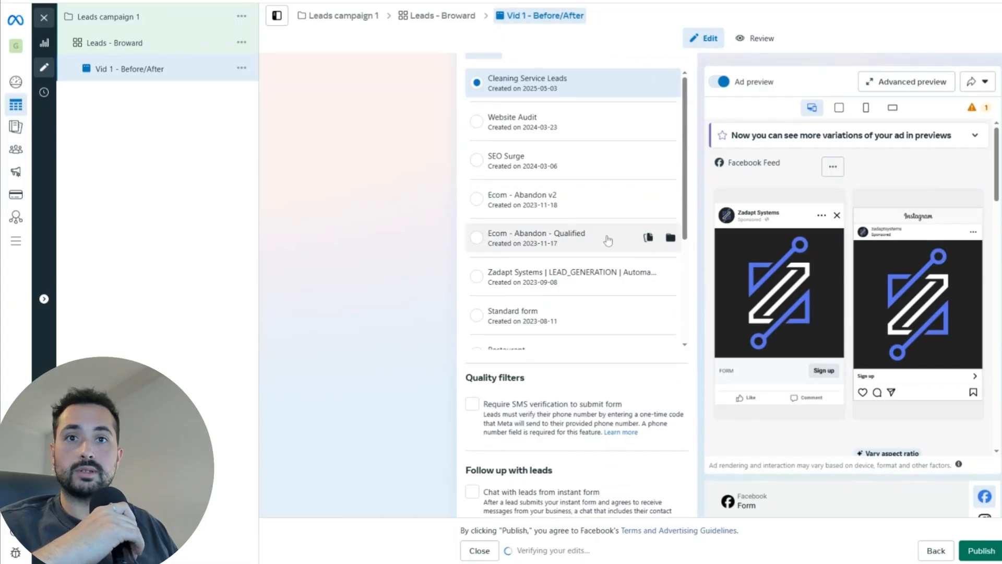
pyautogui.scroll(-10, 595, 287)
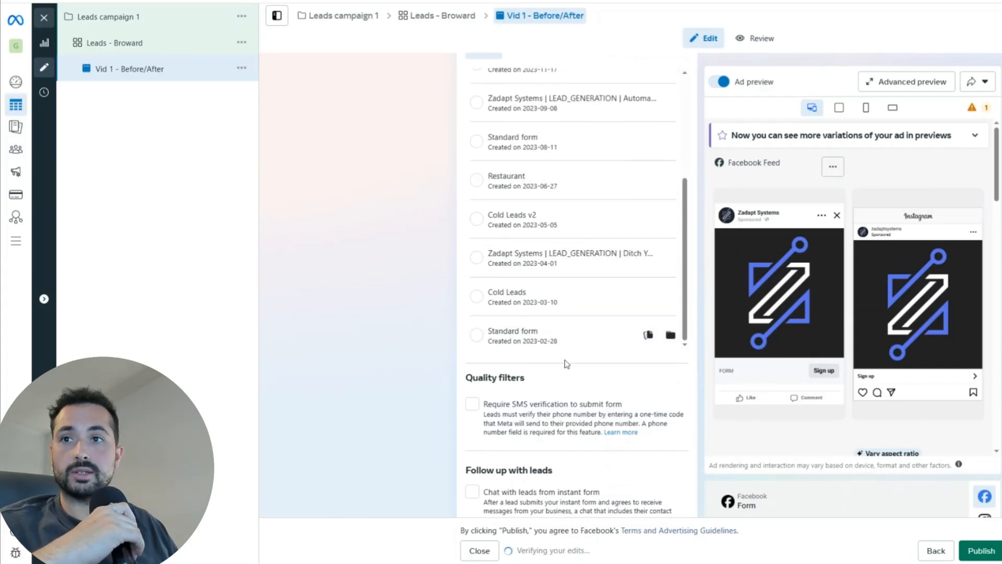
# Step: Remove the ad's current media and set it up as a video ad
pyautogui.scroll(-7, 608, 379)
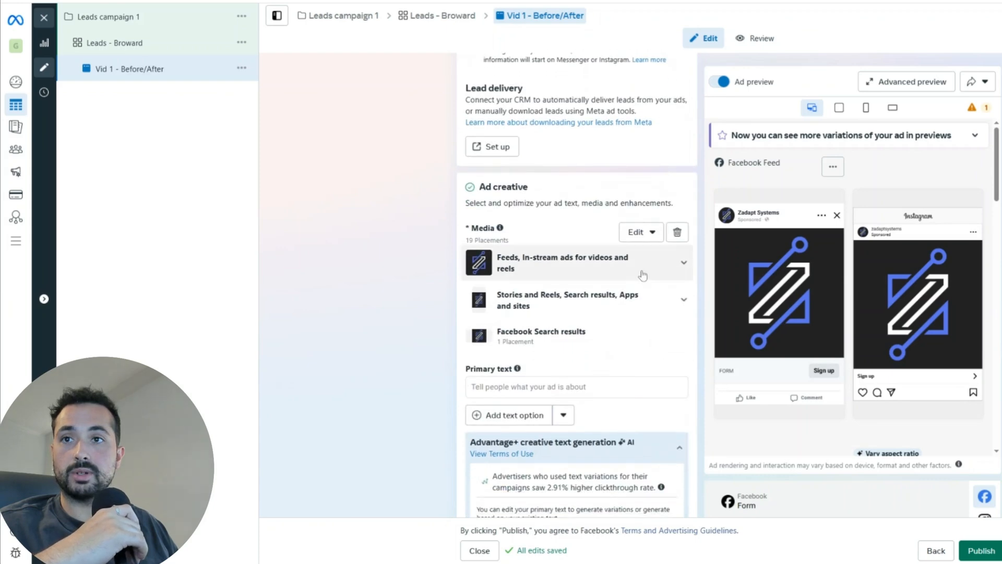
pyautogui.click(678, 233)
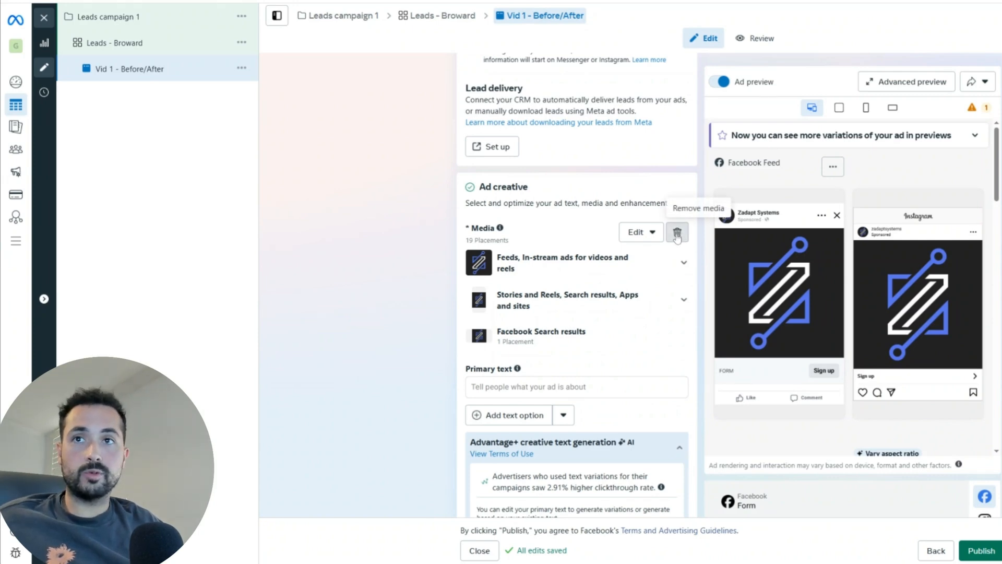
pyautogui.click(517, 282)
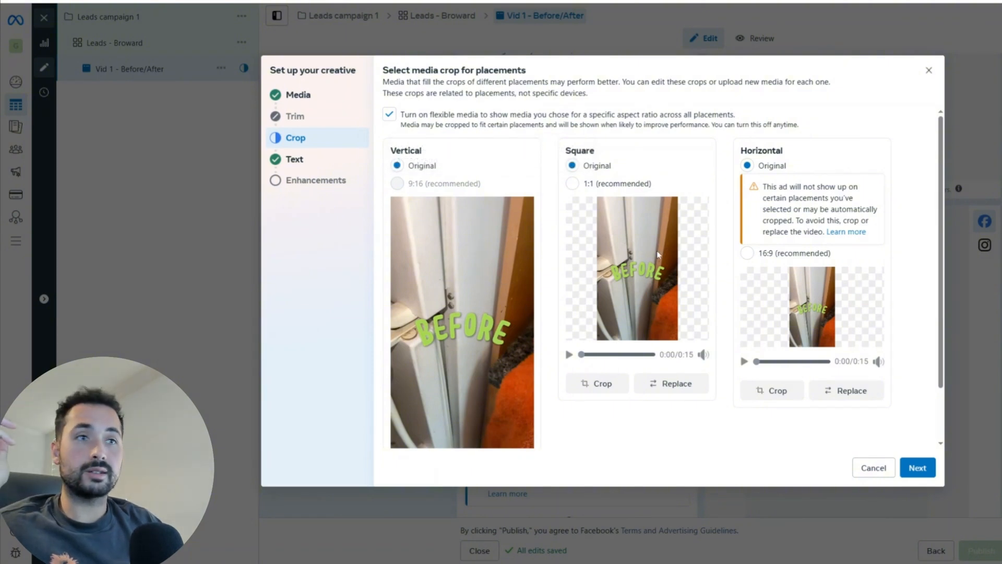
# Step: Play and pause the vertical 9:16 preview, then move on to the ad text step
pyautogui.scroll(-2, 506, 371)
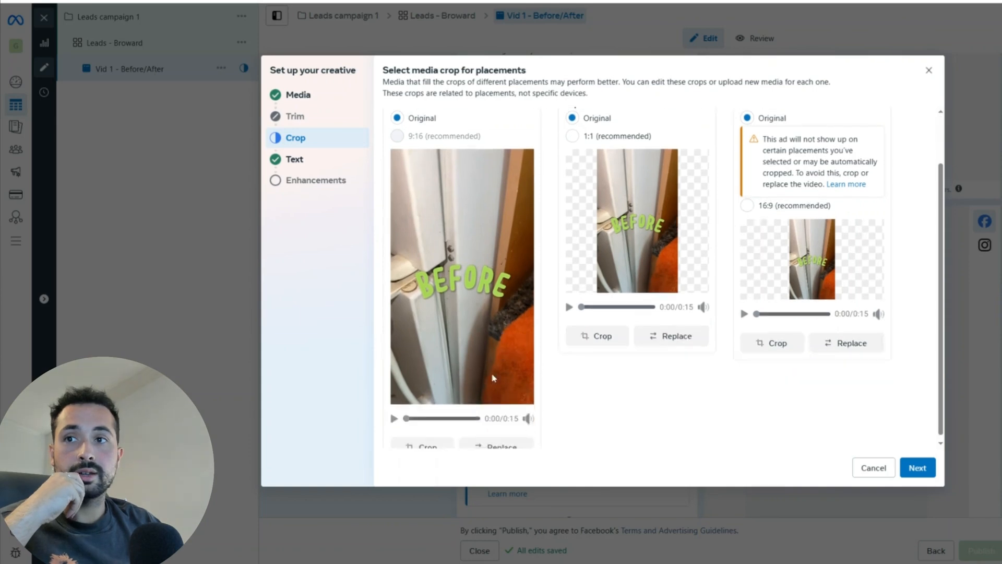
pyautogui.click(394, 403)
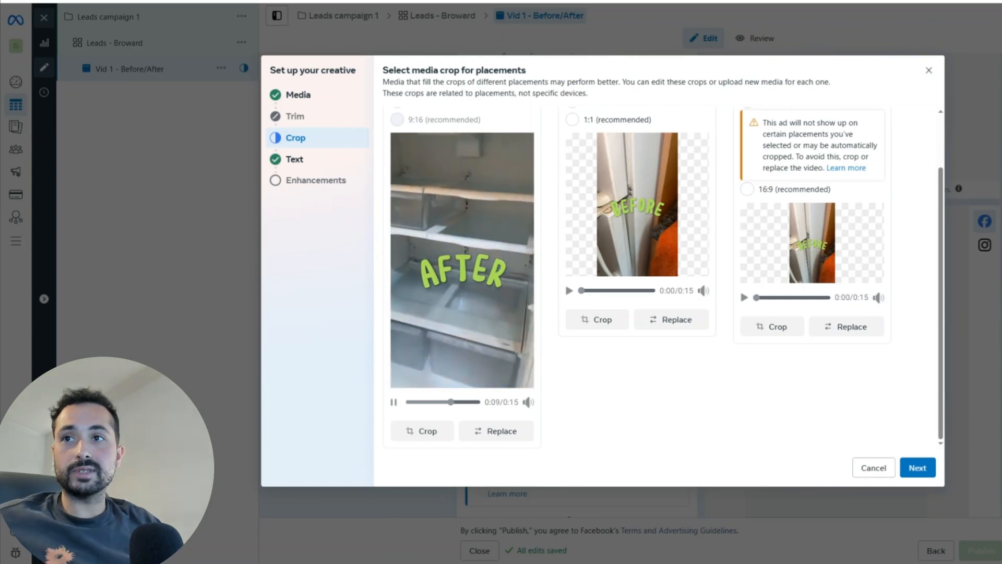
pyautogui.click(394, 403)
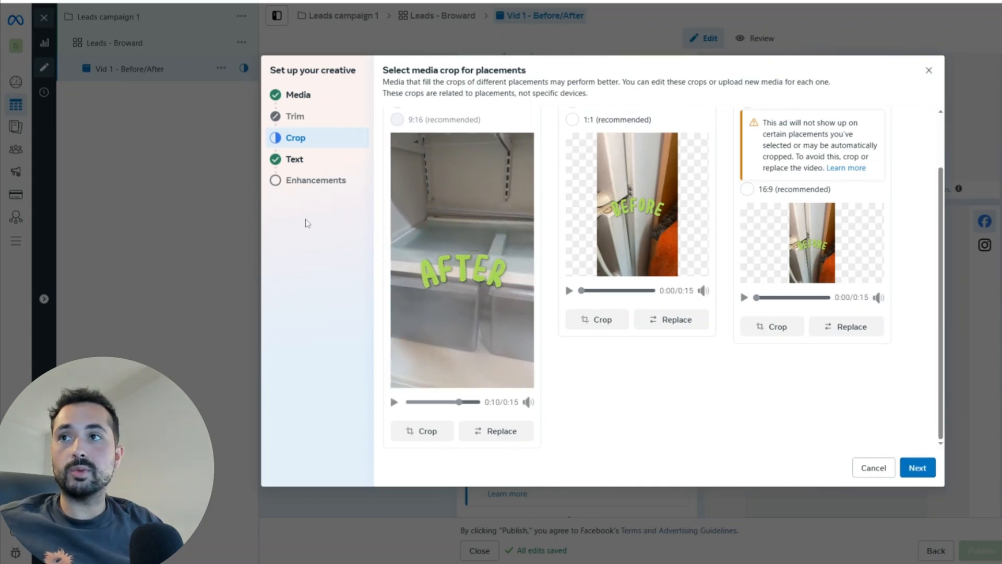
pyautogui.click(295, 159)
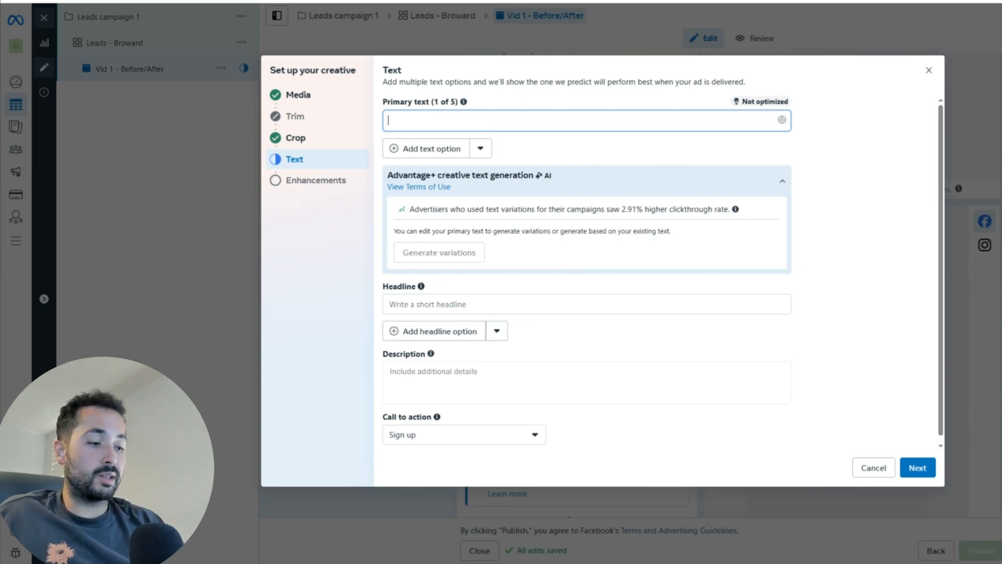
# Step: Paste the ad copy into the primary text and add lines for Zadapt Systems, Broward County and the business phone number
pyautogui.write('You work hard. You deserve to come home to clean floors and peace of mind. Book a recurring clean today and get your first fridge clean FREE.')
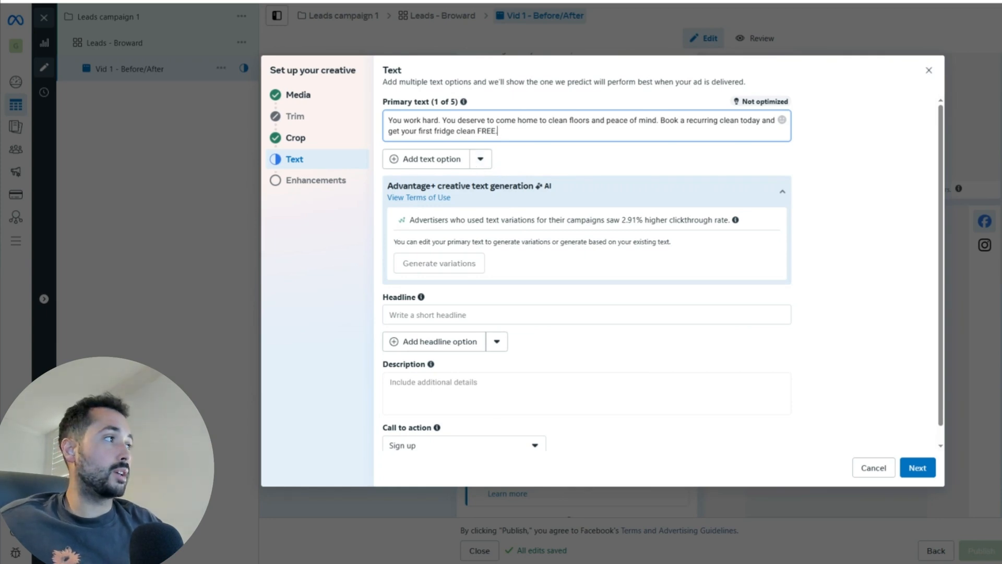
pyautogui.press('Return')
pyautogui.press('Return')
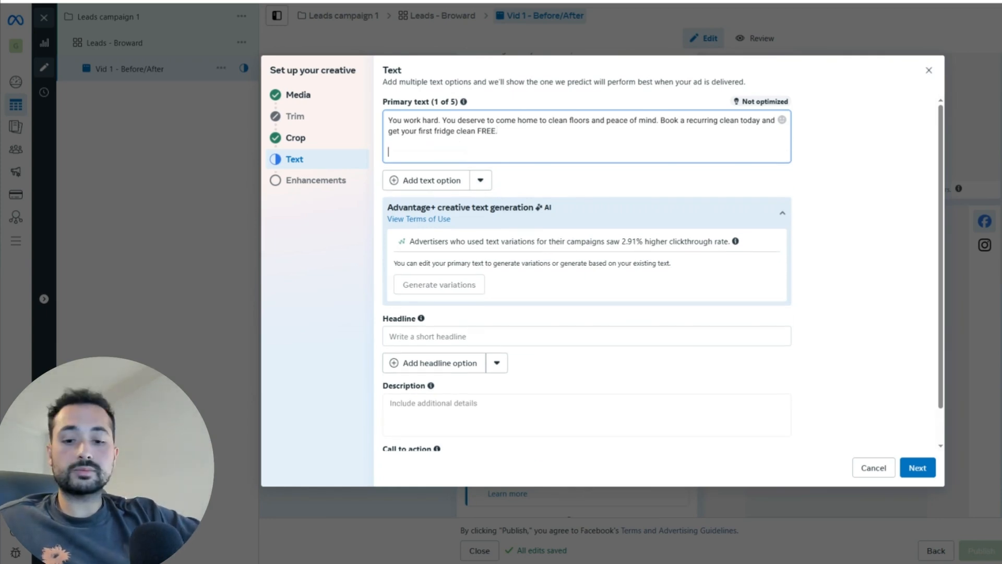
pyautogui.write('Zadapt ')
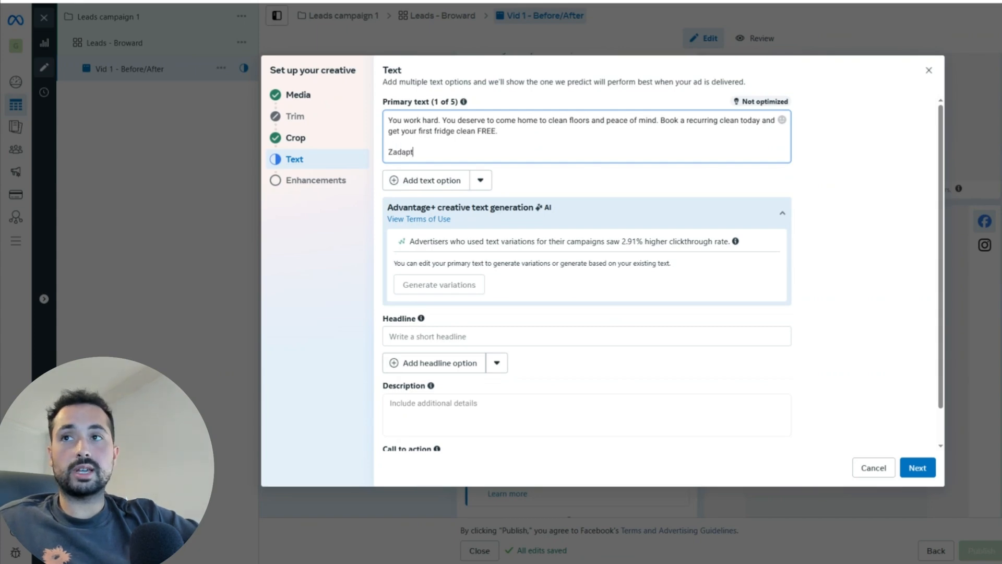
pyautogui.write('Systems')
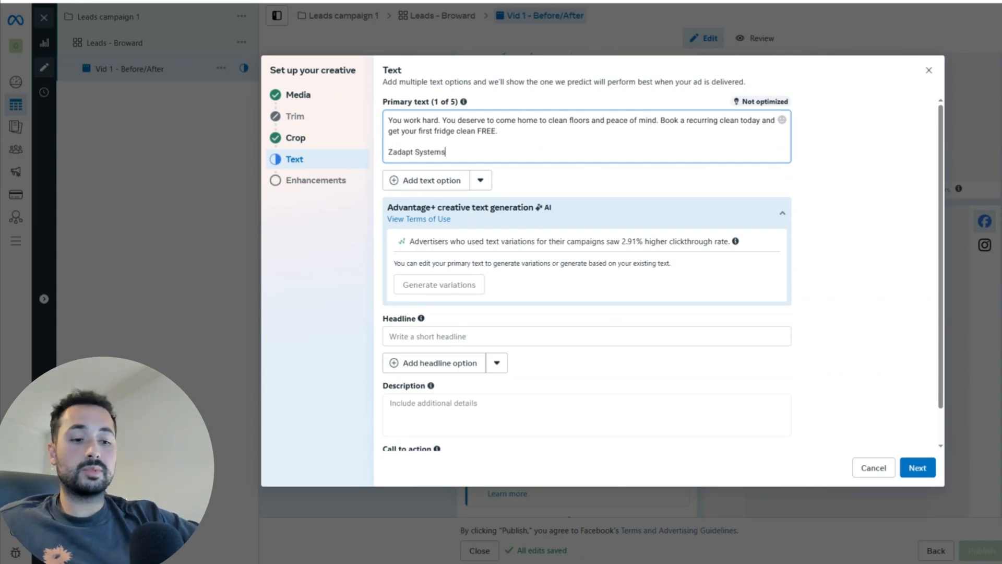
pyautogui.press('Return')
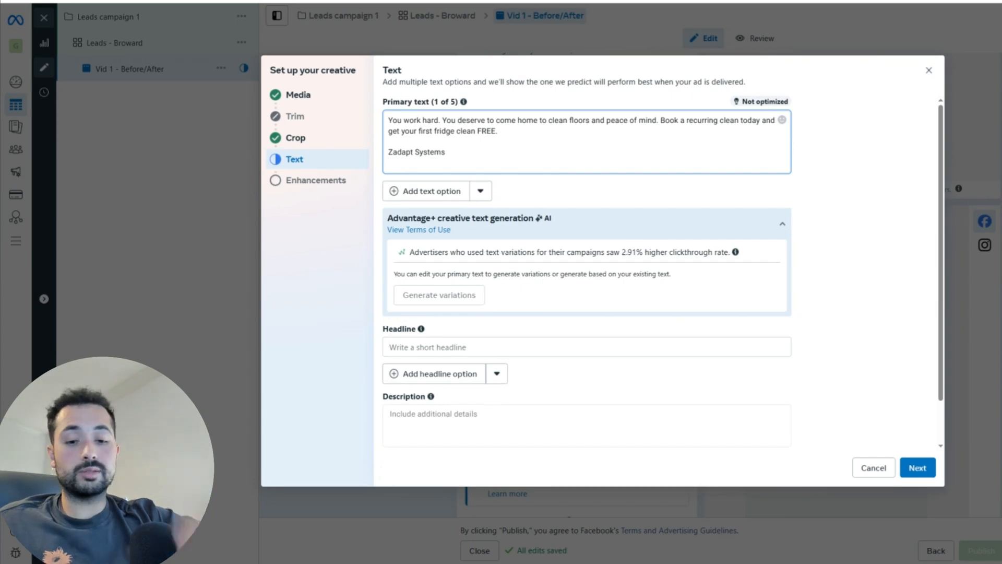
pyautogui.write('Broward County')
pyautogui.press('Return')
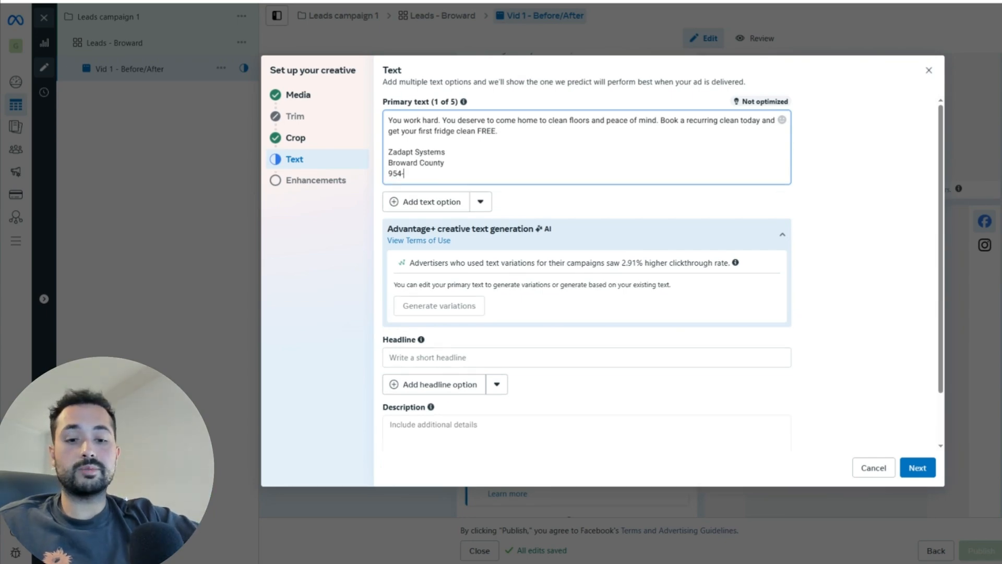
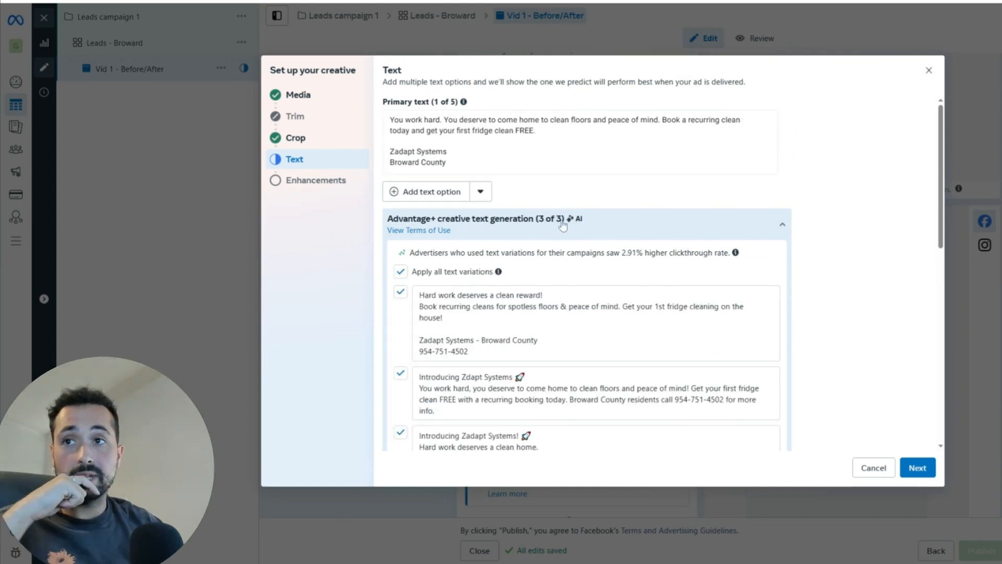
pyautogui.scroll(-4, 522, 293)
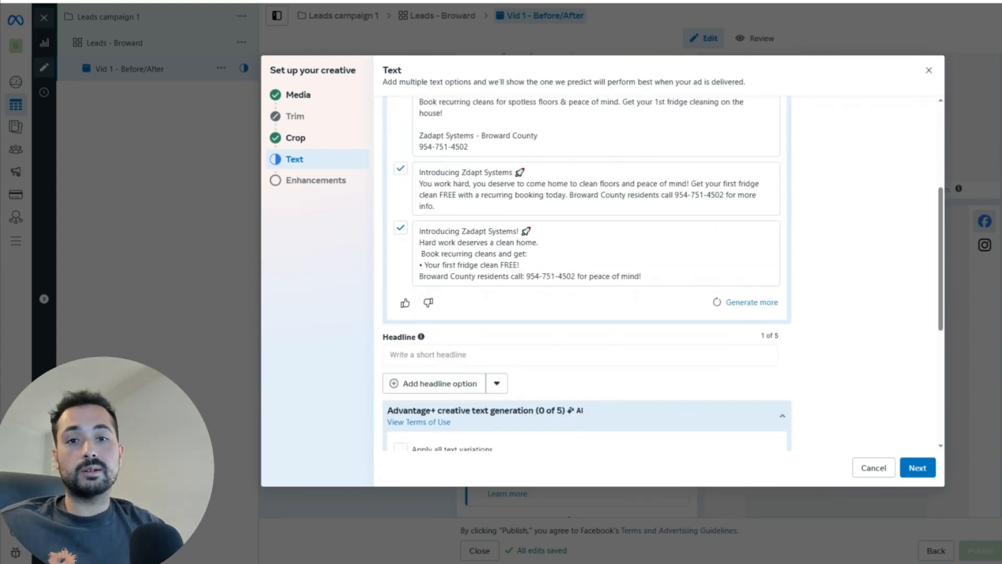
pyautogui.click(479, 360)
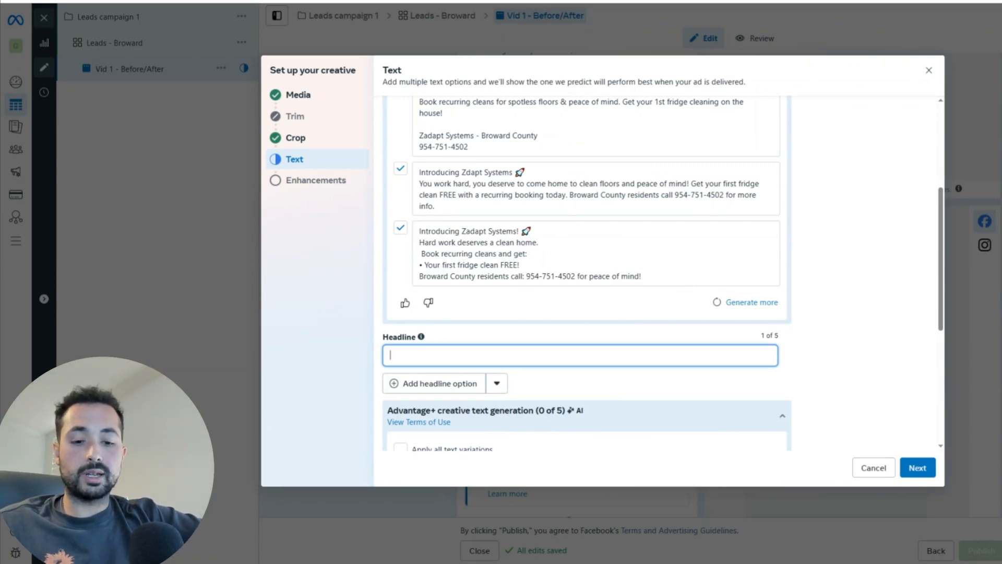
# Step: Enter the headline 'Get a Same day quote!' and scroll down to the Advantage+ headline suggestions
pyautogui.write('G')
pyautogui.press('BackSpace')
pyautogui.write('Get a')
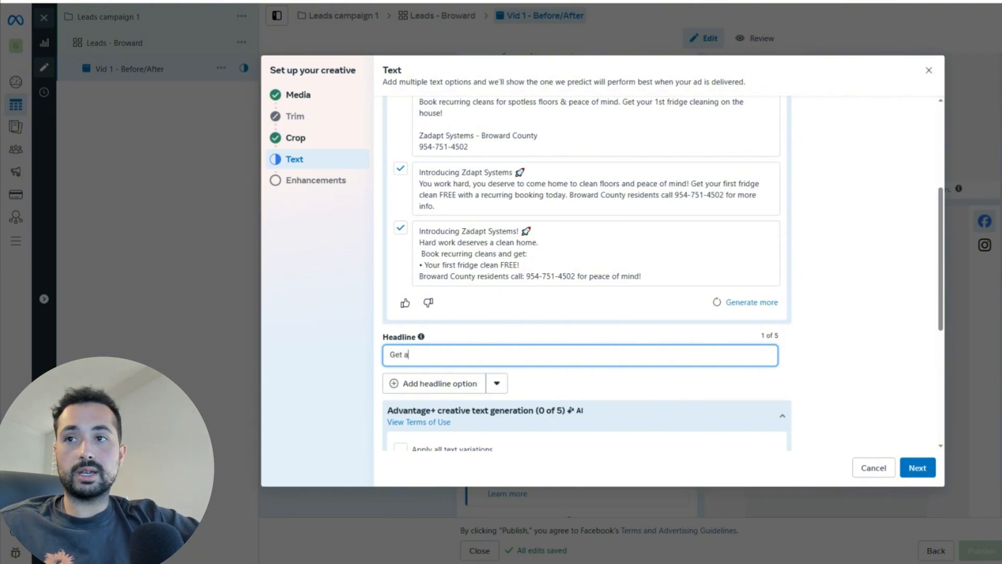
pyautogui.write(' Same day')
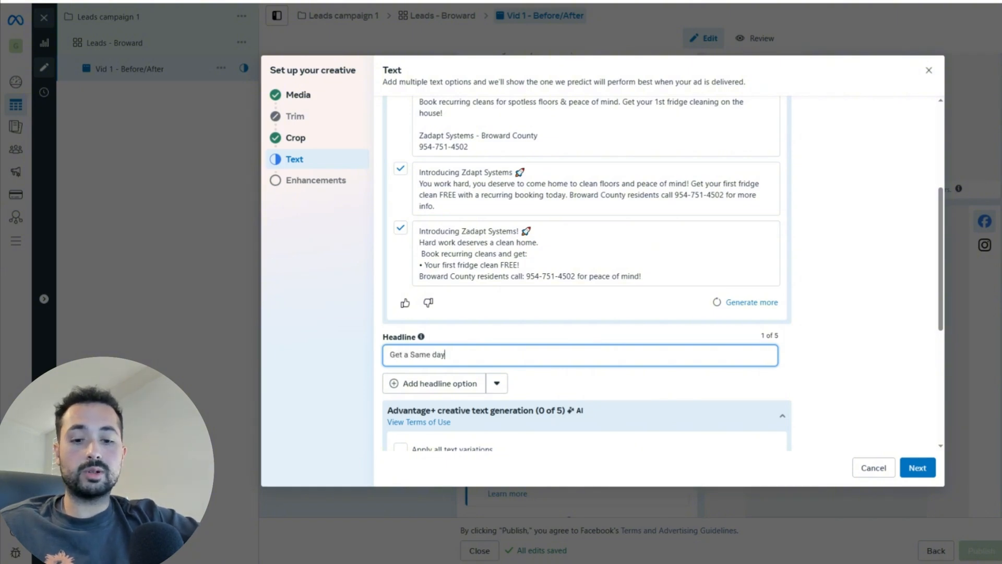
pyautogui.write(' quote!')
pyautogui.scroll(-3, 429, 362)
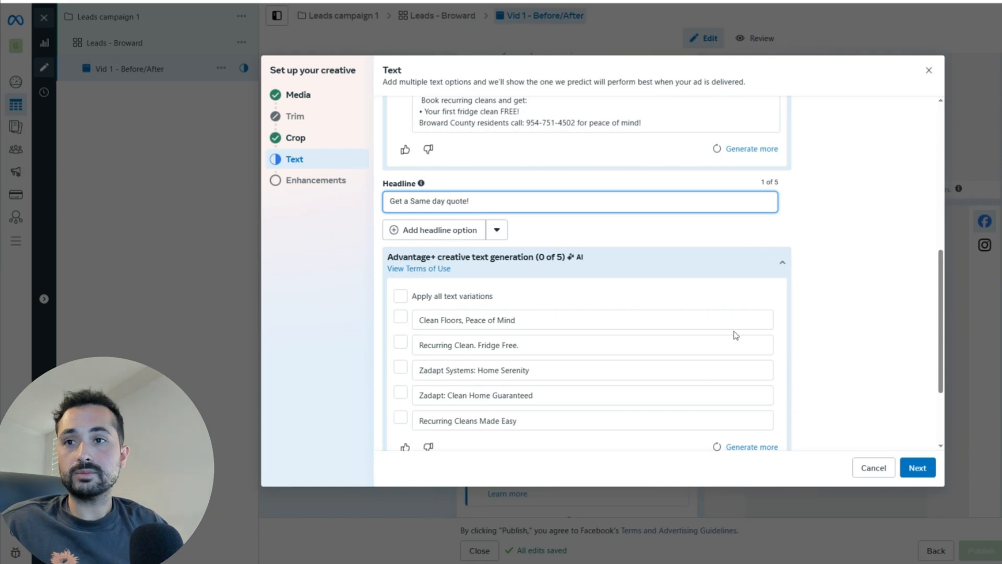
pyautogui.scroll(-2, 736, 335)
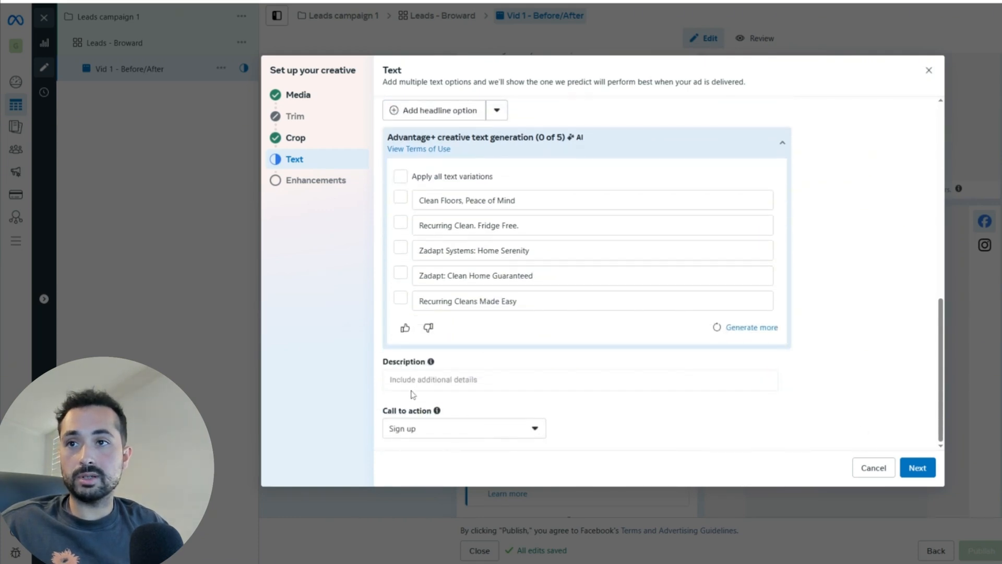
# Step: Go to the Description field and select the contact lines in the primary text above
pyautogui.click(468, 386)
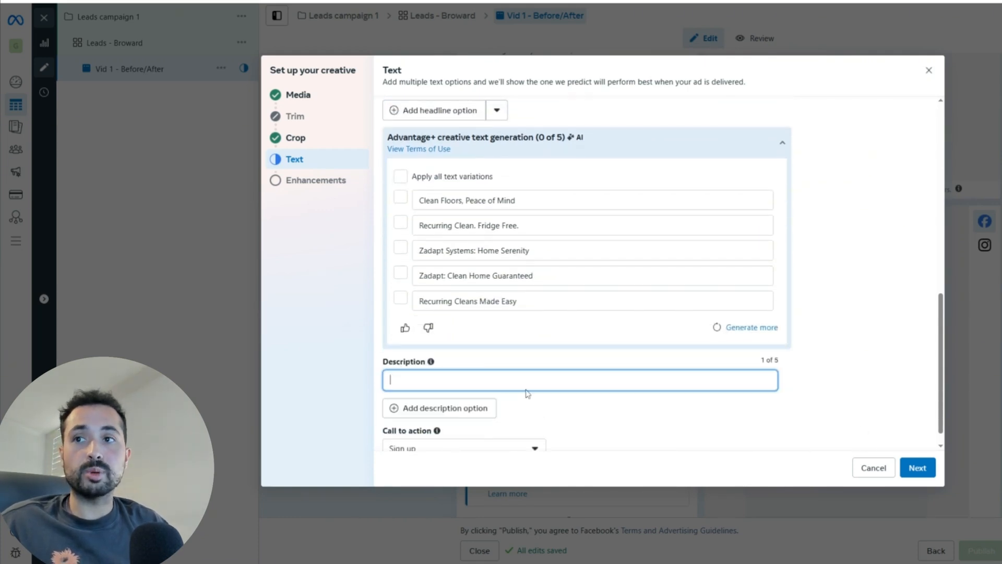
pyautogui.click(565, 416)
pyautogui.click(559, 381)
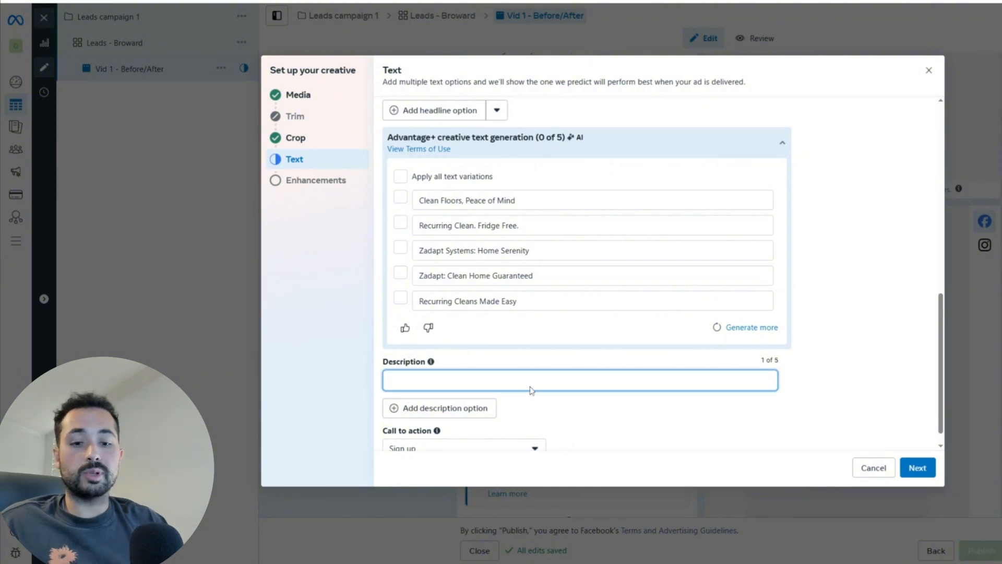
pyautogui.scroll(5, 511, 329)
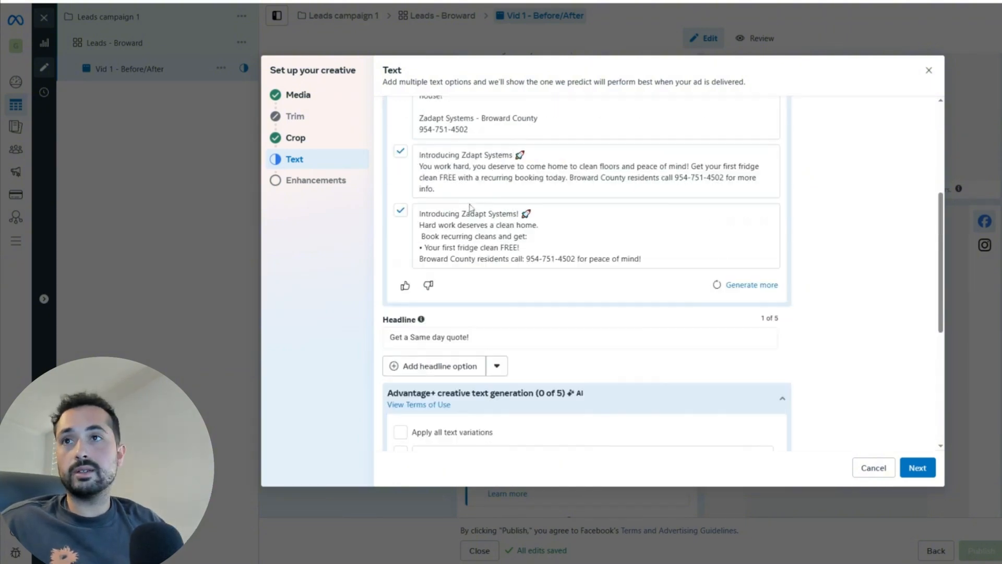
pyautogui.scroll(4, 499, 202)
pyautogui.moveTo(390, 150); pyautogui.dragTo(453, 162)
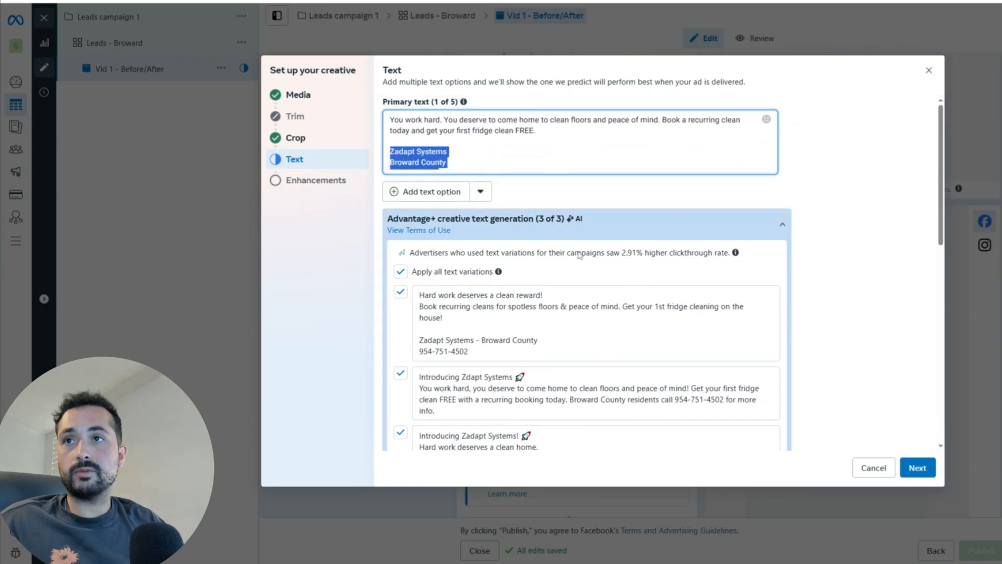
pyautogui.scroll(-6, 595, 340)
pyautogui.scroll(-4, 596, 340)
pyautogui.scroll(2, 456, 362)
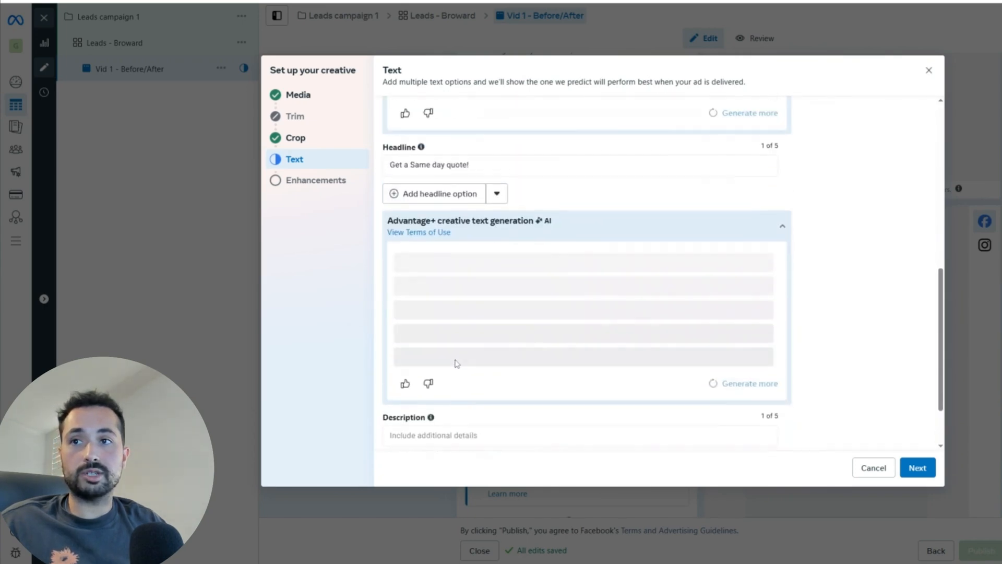
pyautogui.scroll(-2, 452, 423)
# Step: Paste the contact lines into the description and add 'family owned & insured' after Broward County
pyautogui.click(452, 367)
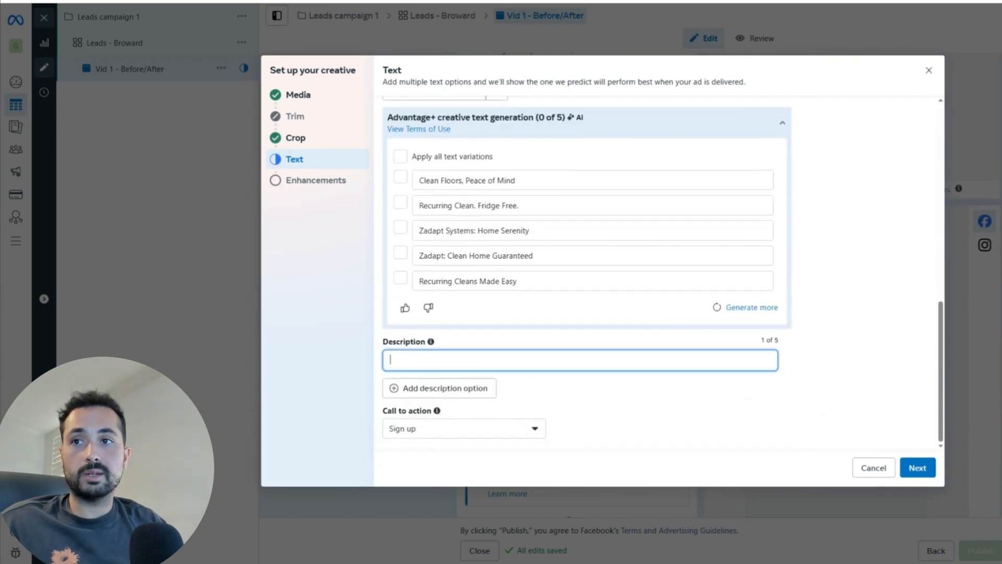
pyautogui.hotkey('ctrl', 'v')
pyautogui.click(450, 367)
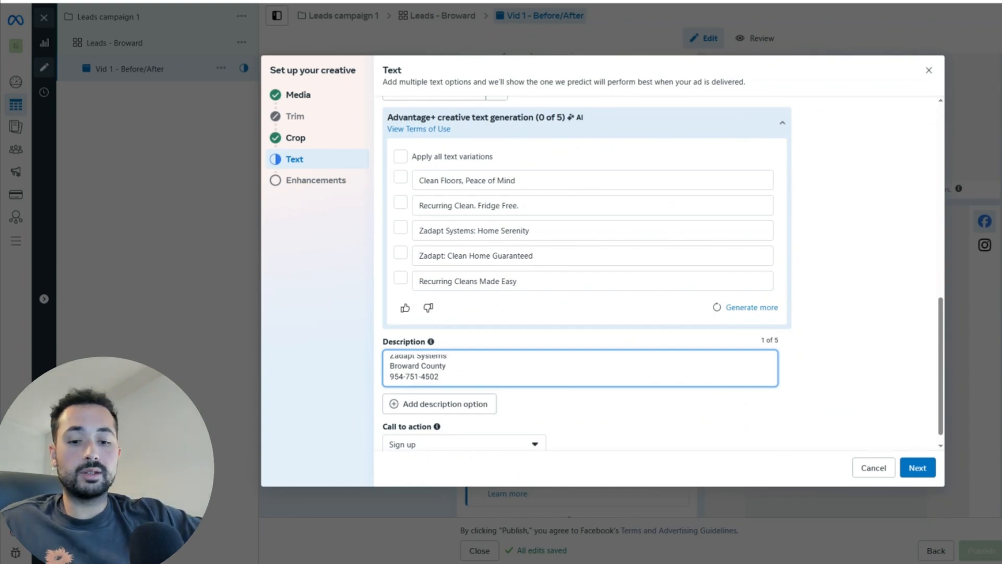
pyautogui.write('family owned')
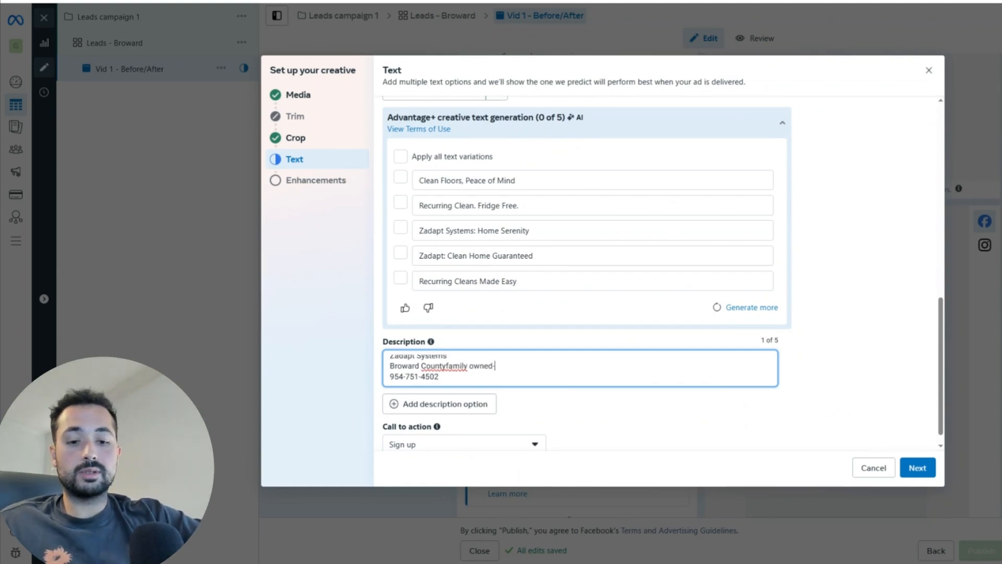
pyautogui.write(' & insured')
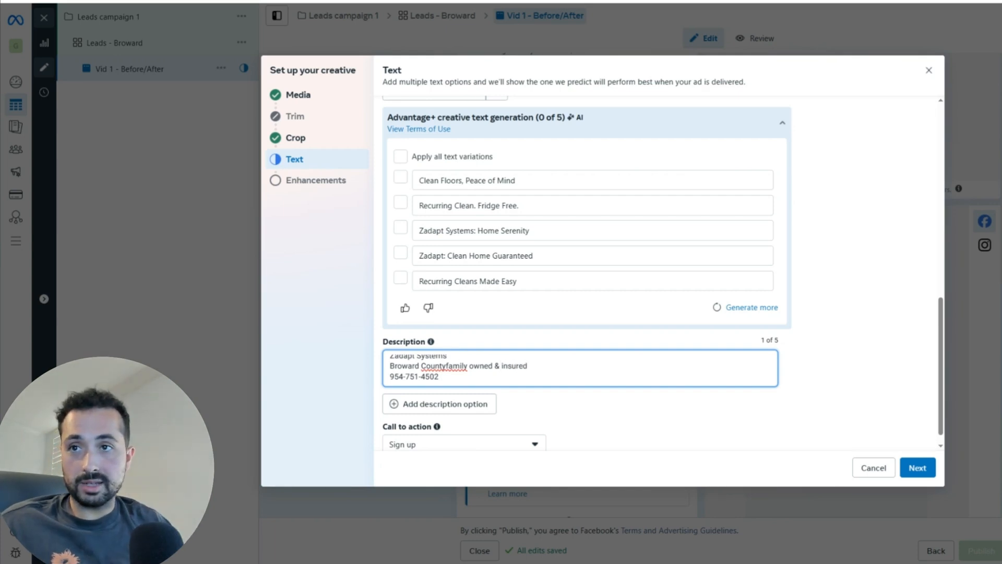
pyautogui.click(447, 366)
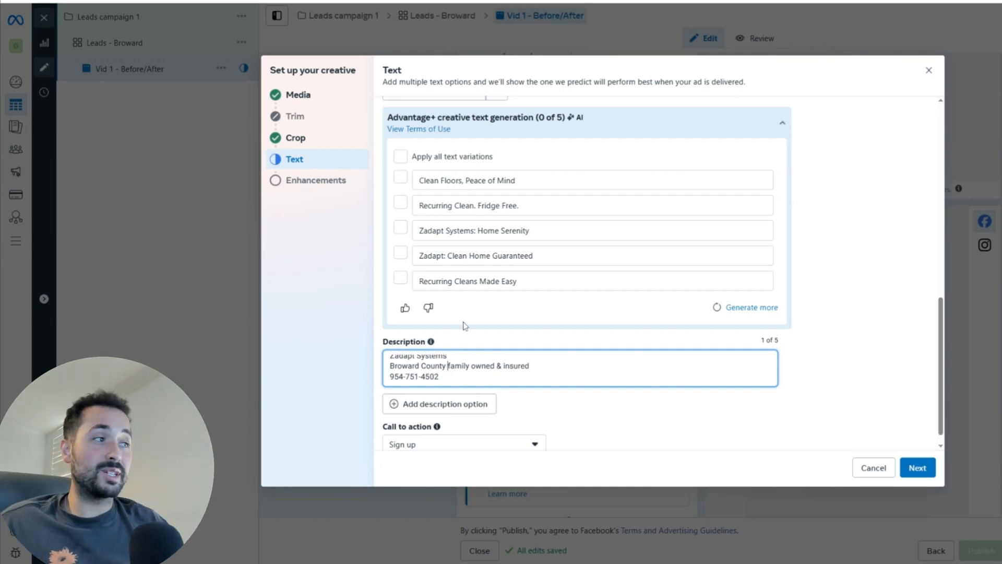
pyautogui.scroll(-1, 461, 318)
# Step: Choose Learn more in the Call to action dropdown in place of Sign up
pyautogui.click(496, 431)
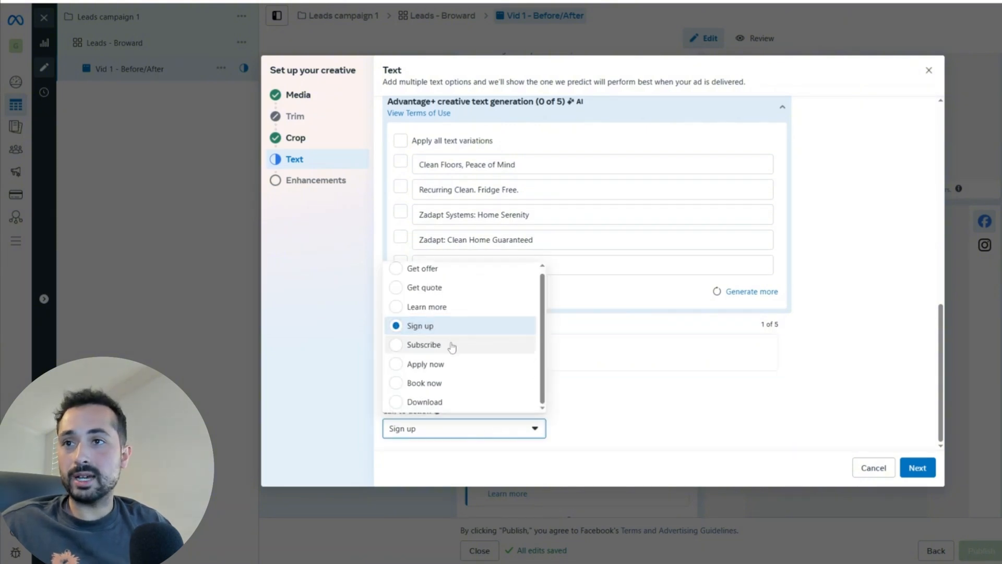
pyautogui.click(400, 312)
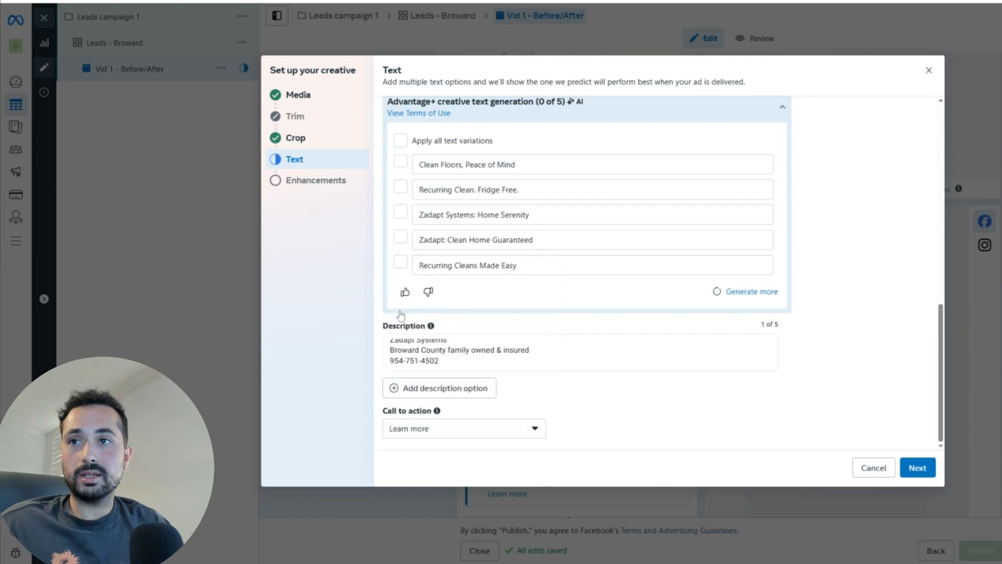
pyautogui.click(451, 437)
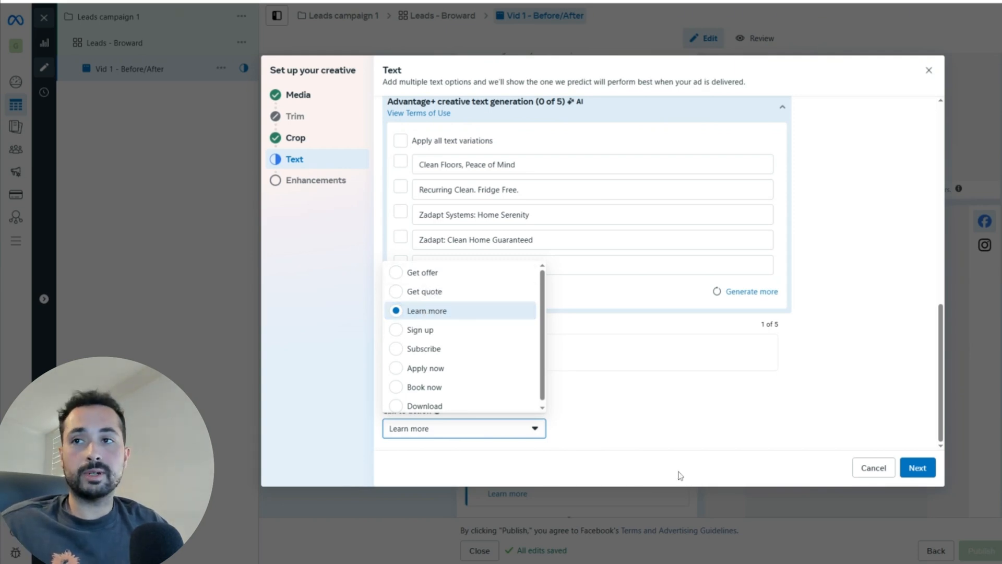
pyautogui.click(650, 417)
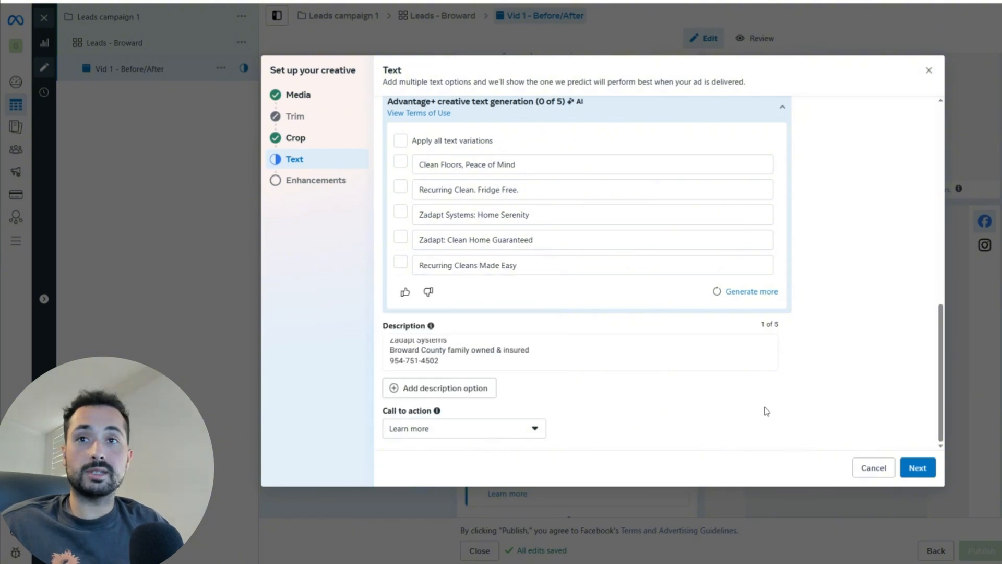
# Step: Finish the creative enhancements step and scroll through the ad editor to review the lead ad settings
pyautogui.click(914, 469)
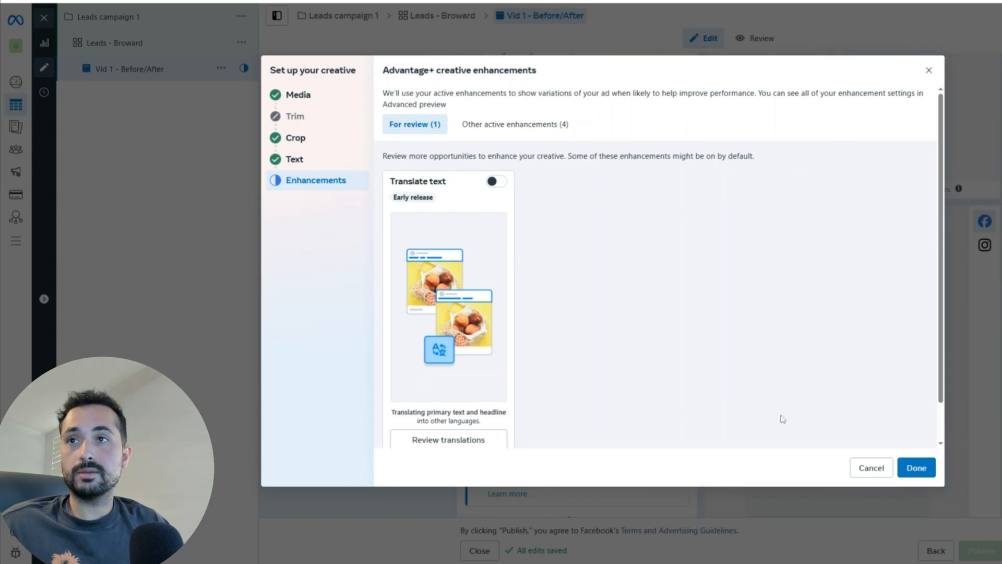
pyautogui.click(916, 468)
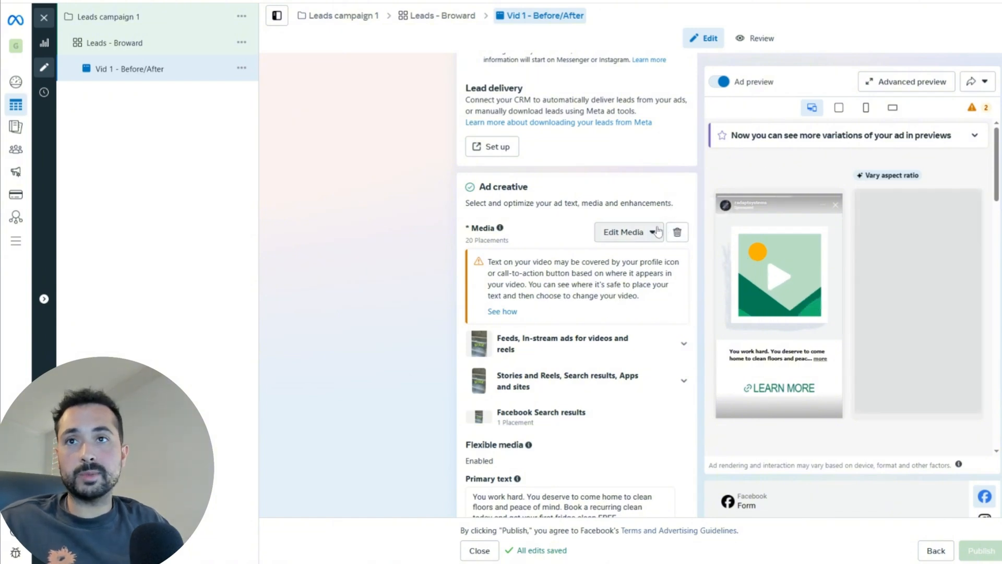
pyautogui.scroll(-4, 656, 275)
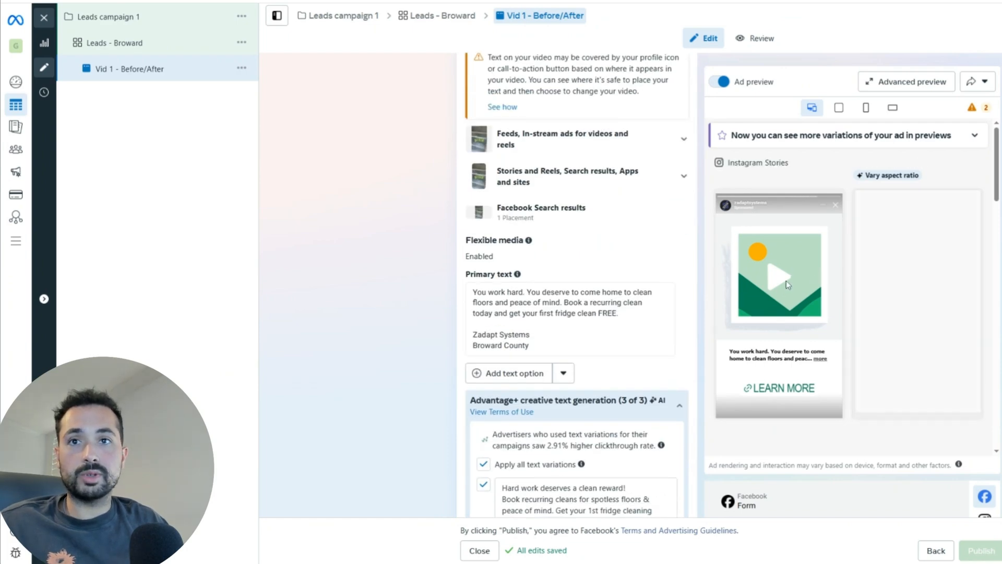
pyautogui.scroll(-5, 495, 166)
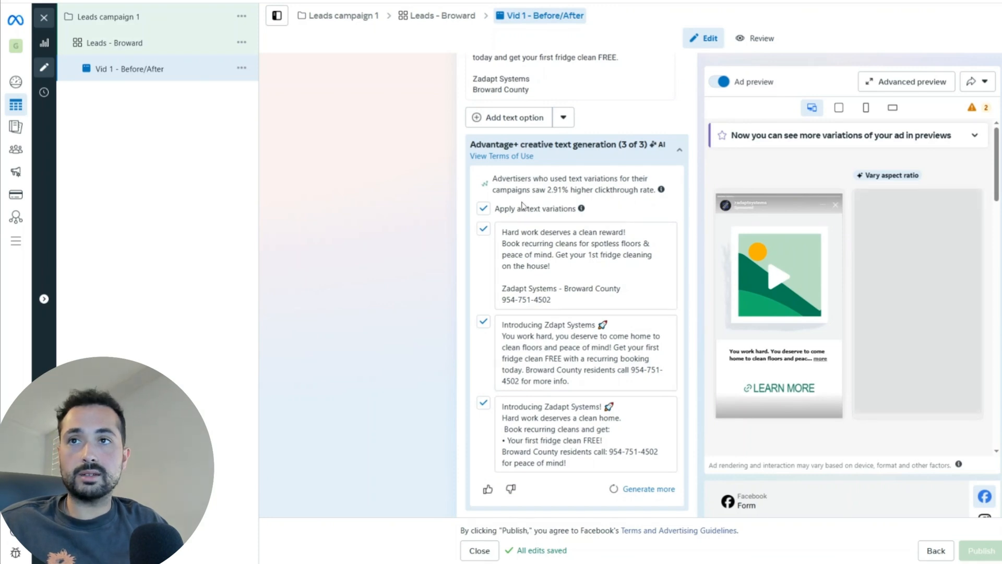
pyautogui.scroll(2, 480, 234)
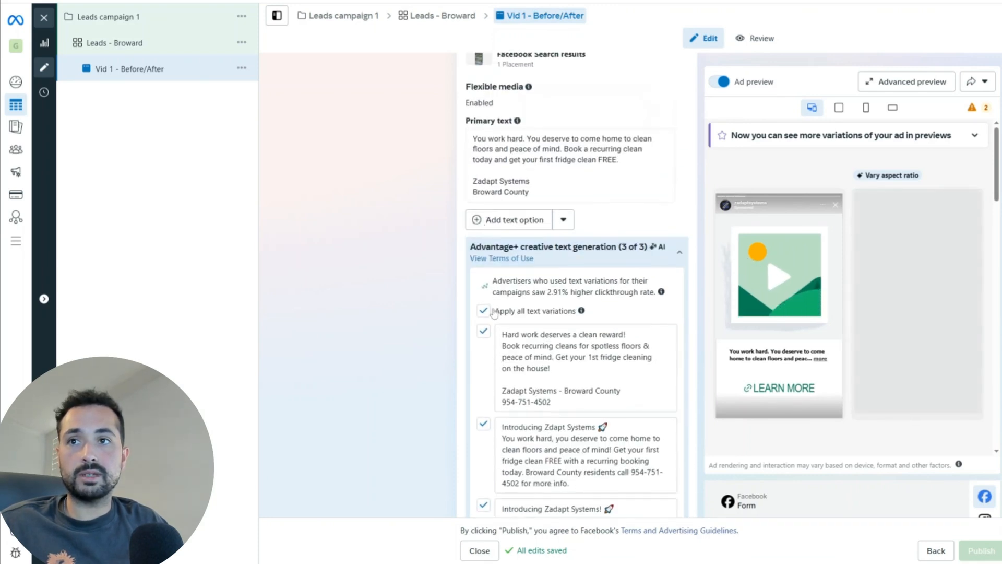
pyautogui.scroll(-10, 542, 329)
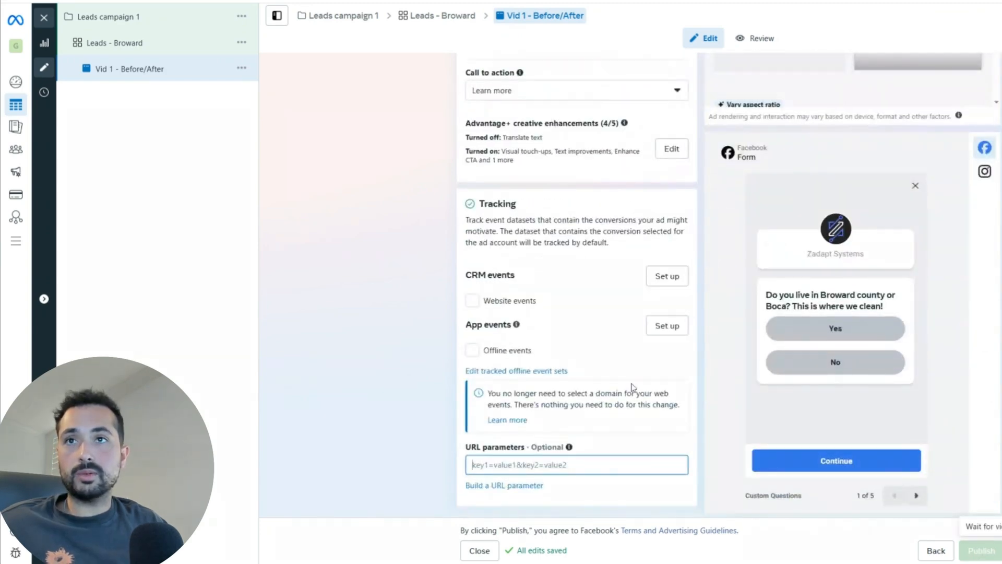
pyautogui.scroll(10, 633, 480)
pyautogui.scroll(10, 631, 385)
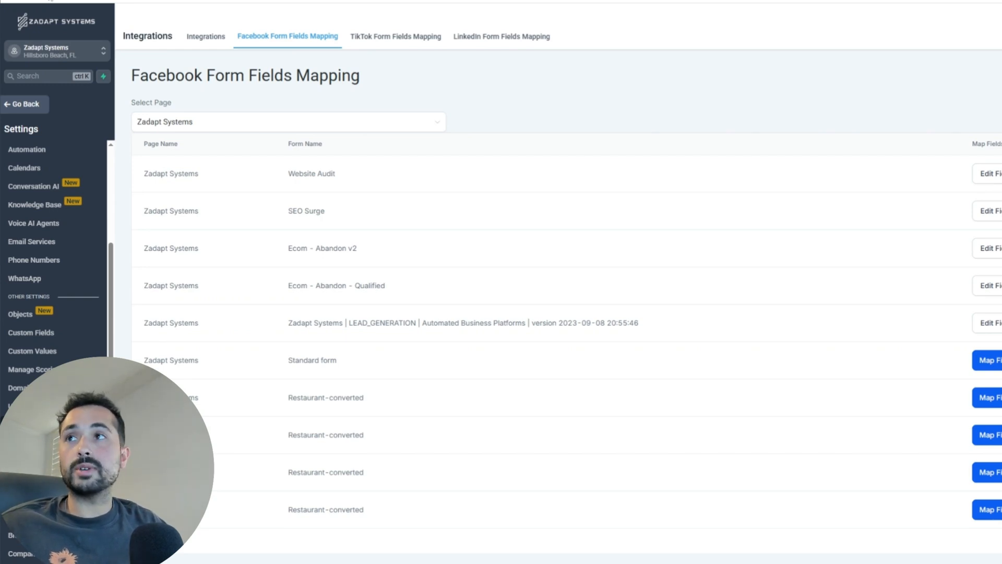
# Step: Reload the form mapping list and open Map Fields for Cleaning Service Leads
pyautogui.click(51, 1)
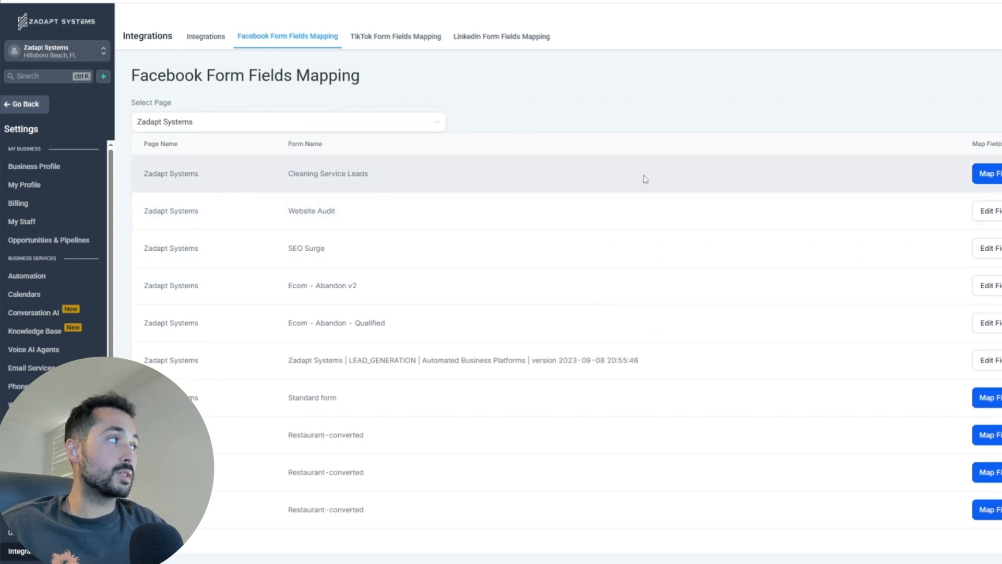
pyautogui.click(992, 174)
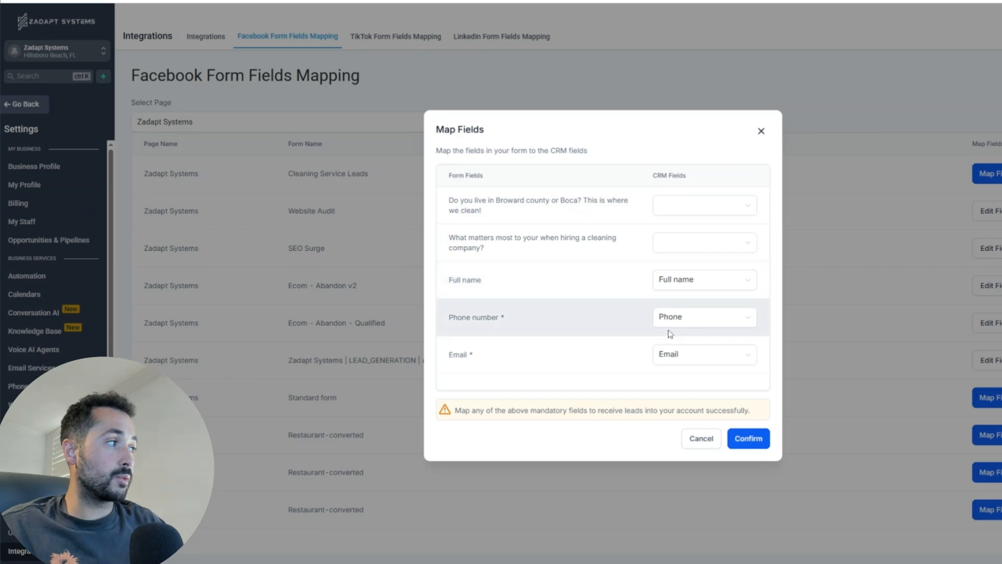
# Step: Map the Broward/Boca and what-matters-most questions to their matching custom CRM fields and confirm
pyautogui.click(676, 201)
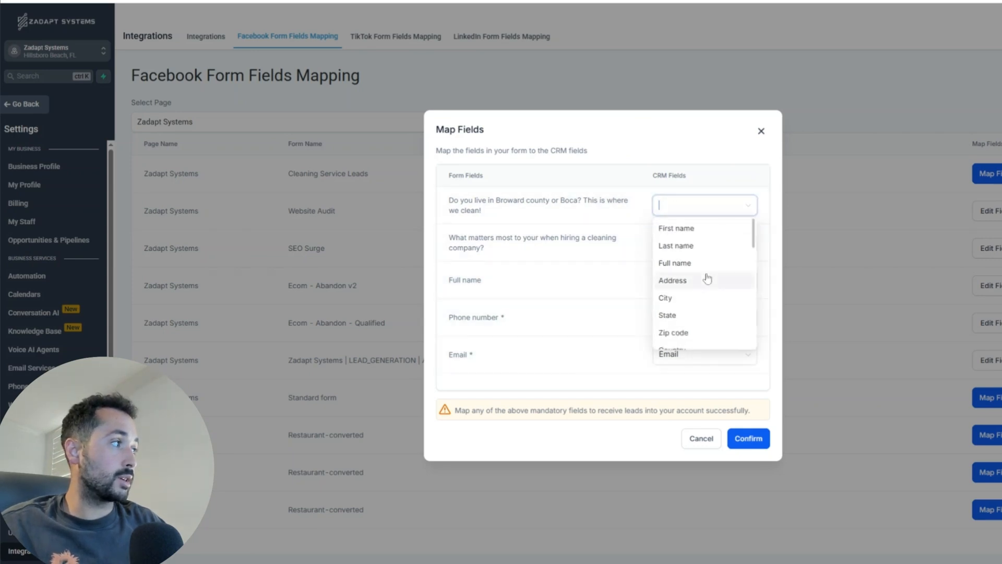
pyautogui.scroll(-3, 705, 279)
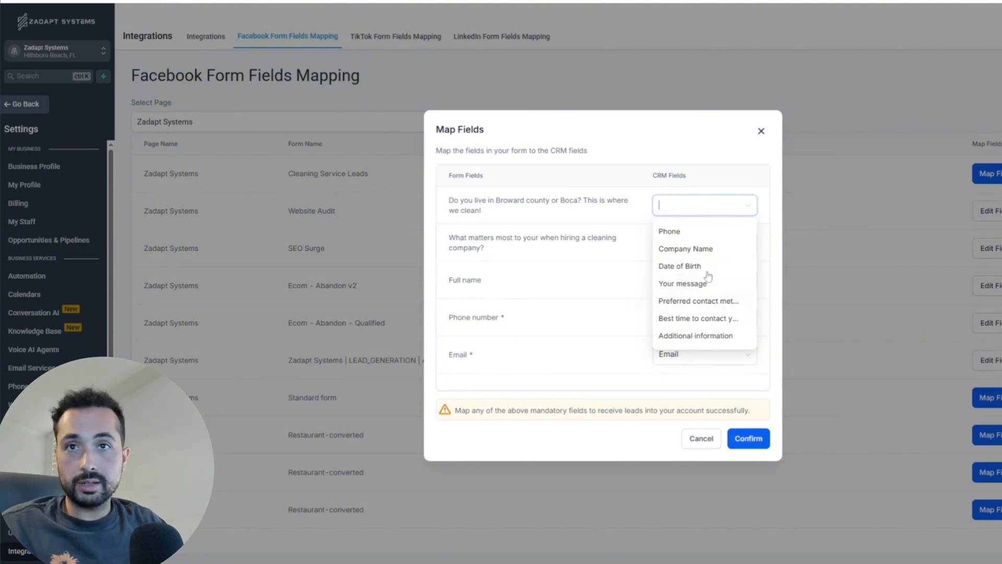
pyautogui.scroll(-3, 705, 286)
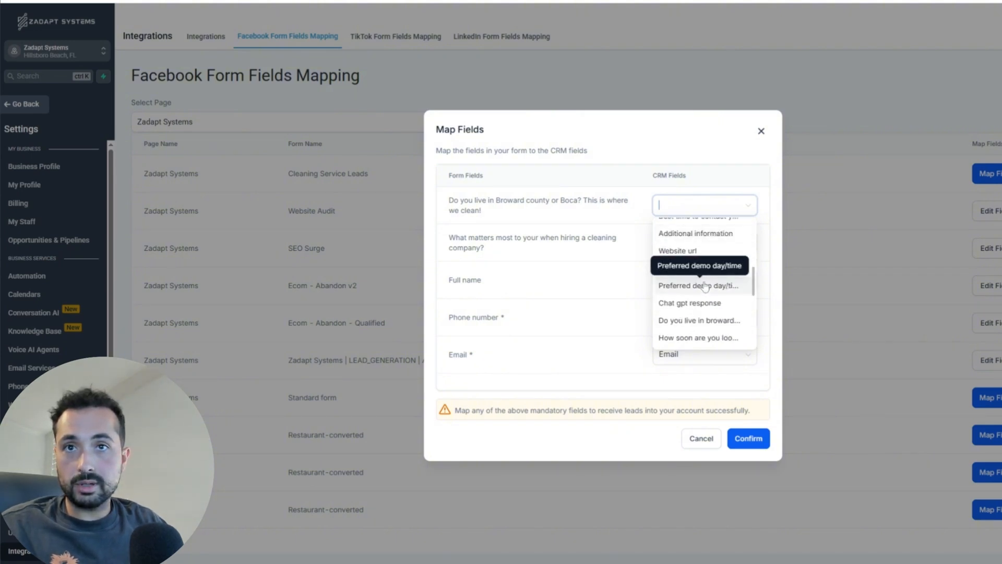
pyautogui.click(694, 321)
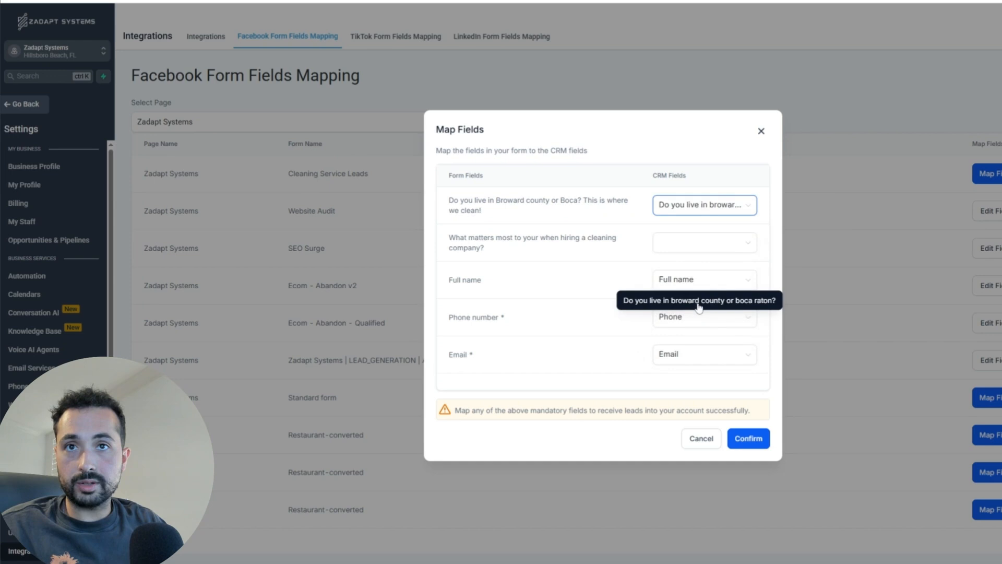
pyautogui.click(702, 246)
pyautogui.scroll(-5, 709, 304)
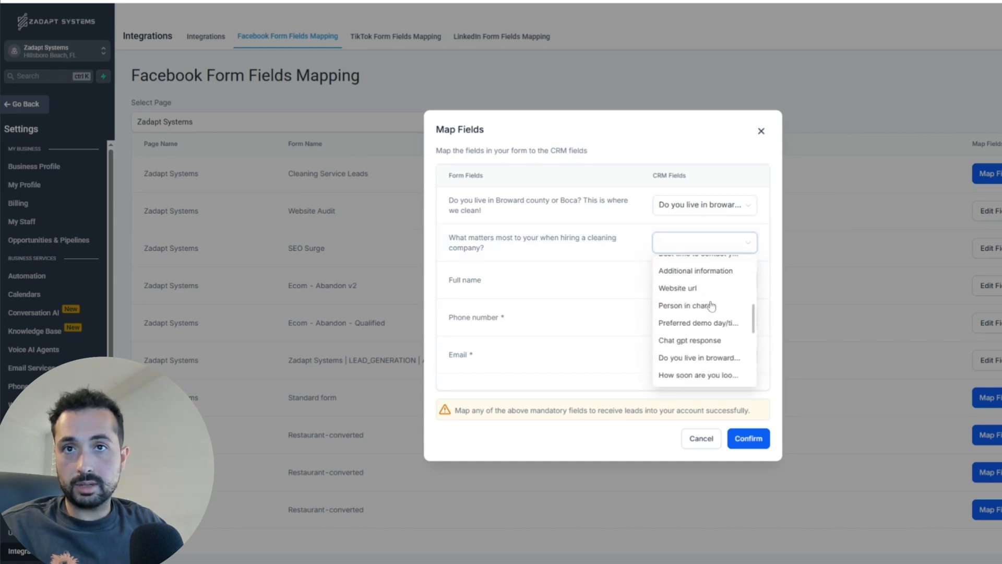
pyautogui.scroll(2, 712, 306)
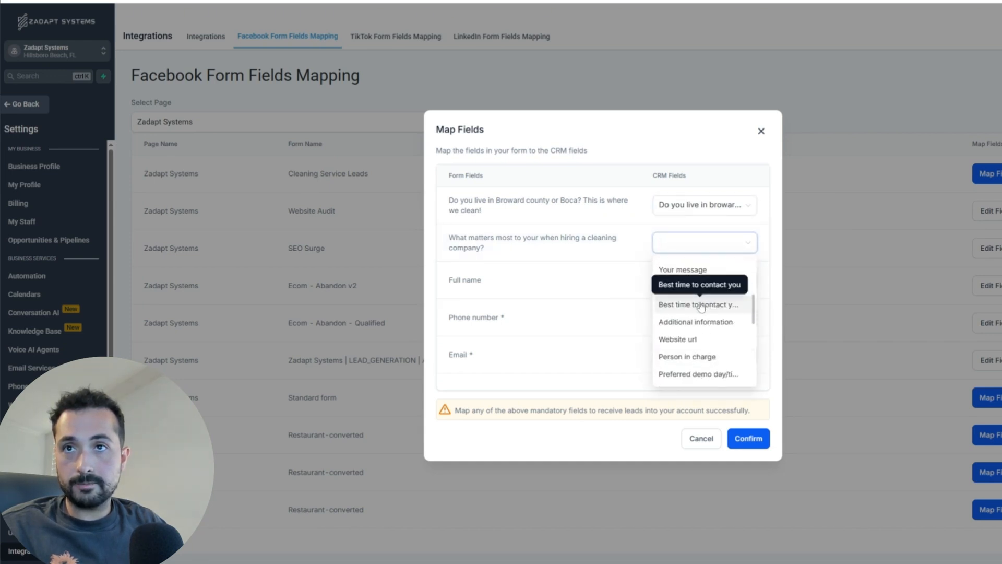
pyautogui.scroll(-4, 725, 366)
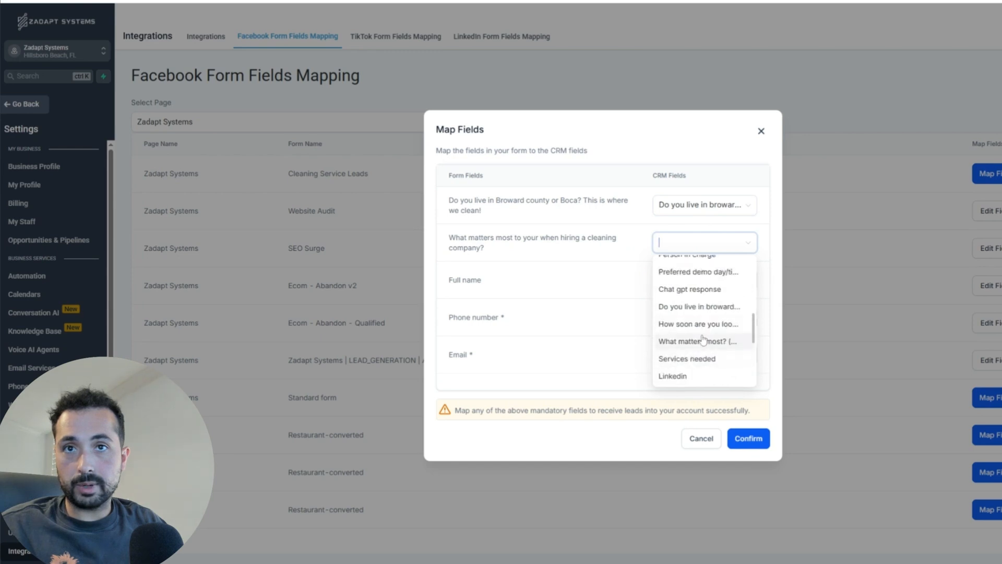
pyautogui.click(703, 340)
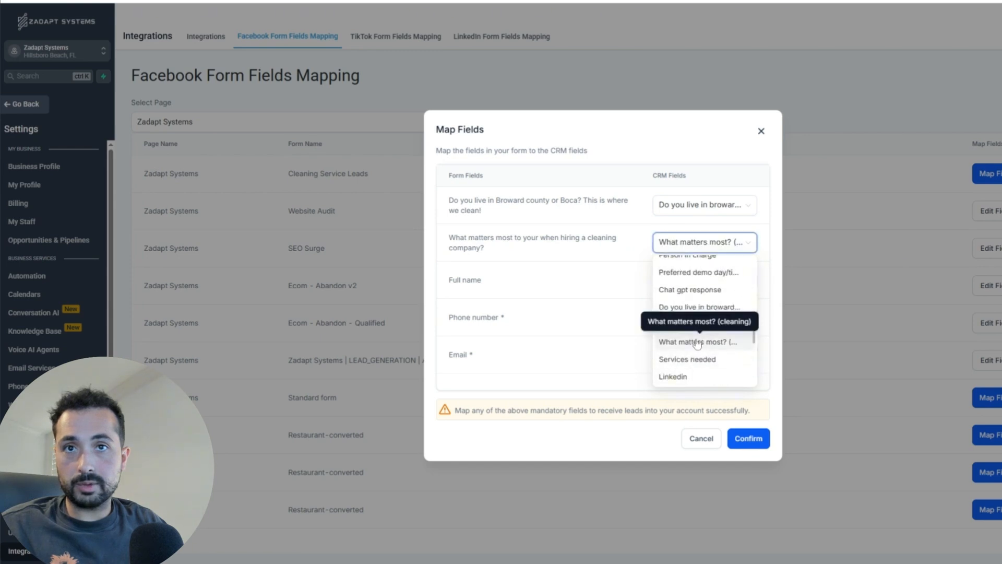
pyautogui.click(748, 439)
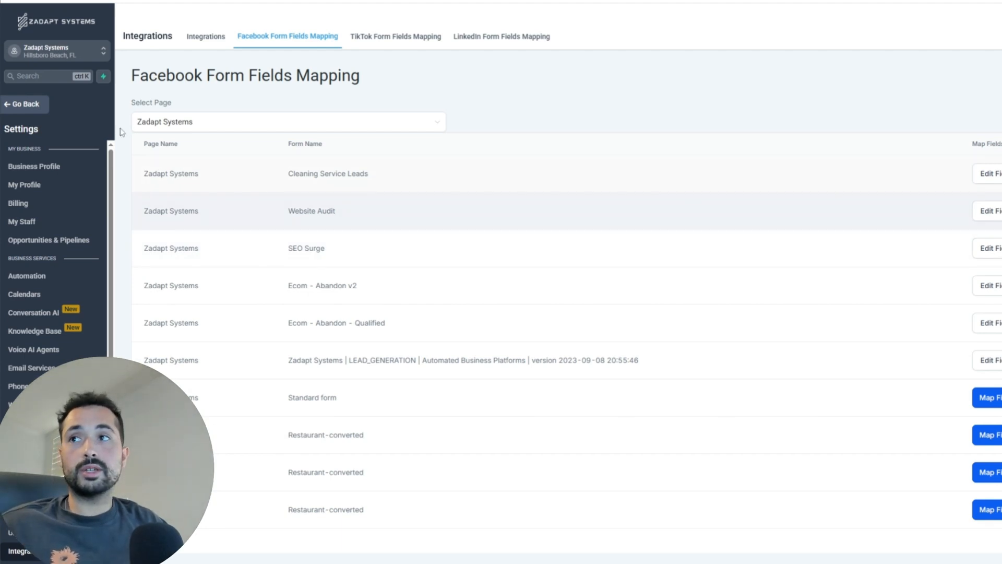
# Step: Under Automation, open the 1c. Facebook Form Submitted New Lead Management - Cleaning Leads workflow
pyautogui.click(32, 107)
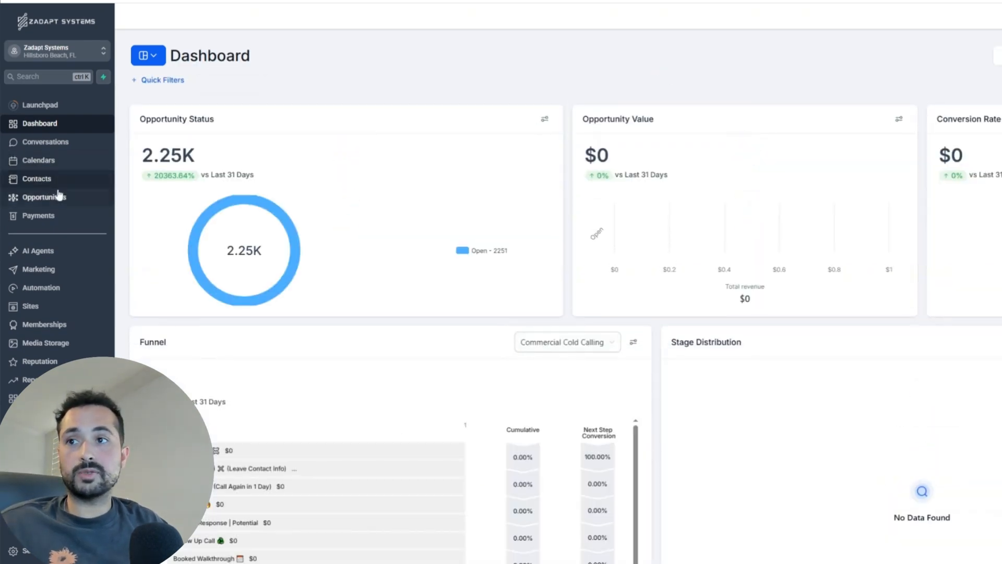
pyautogui.click(42, 287)
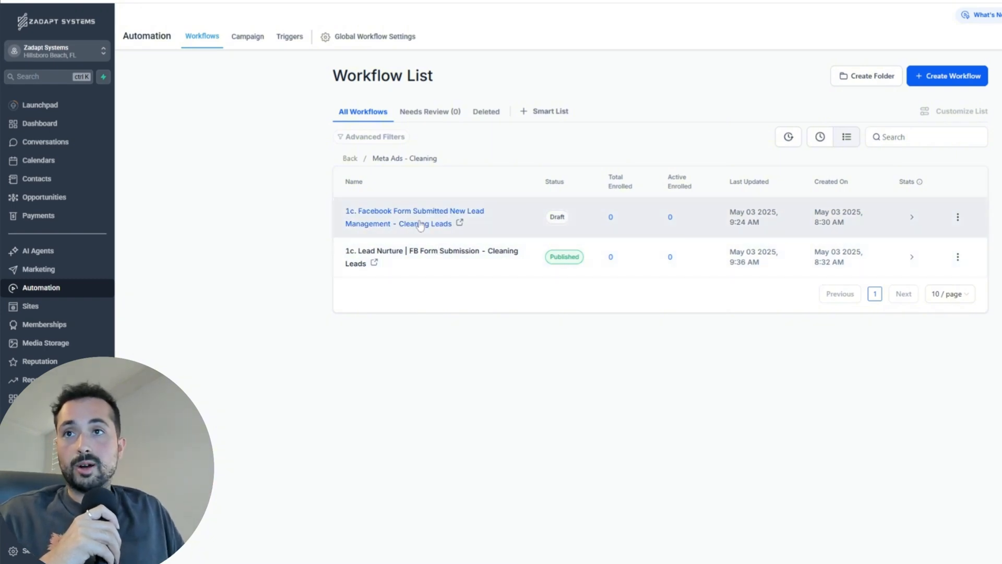
pyautogui.click(420, 225)
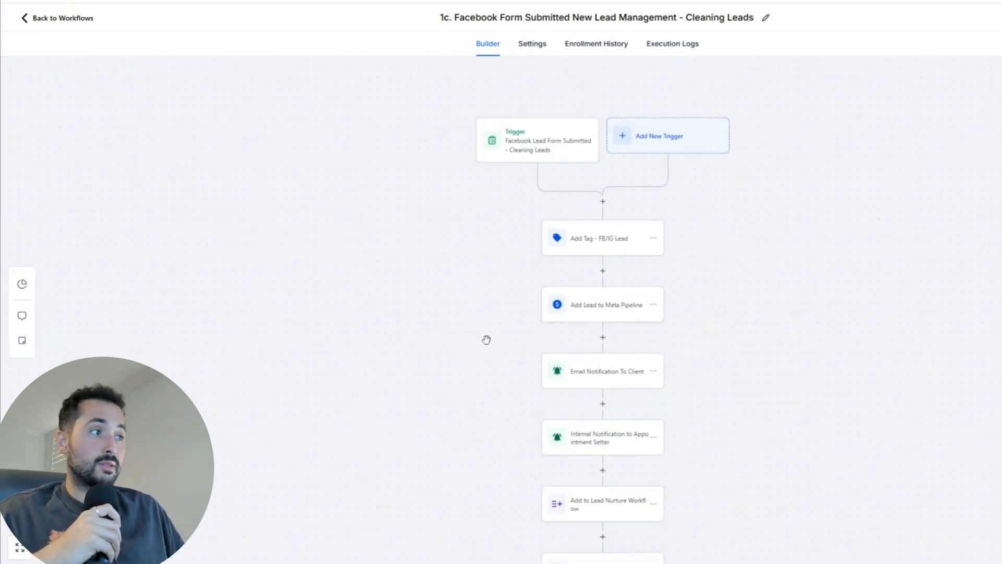
# Step: Set the trigger's Form Is filter to the cleaning form and remove the SEO form
pyautogui.moveTo(485, 338); pyautogui.dragTo(445, 324)
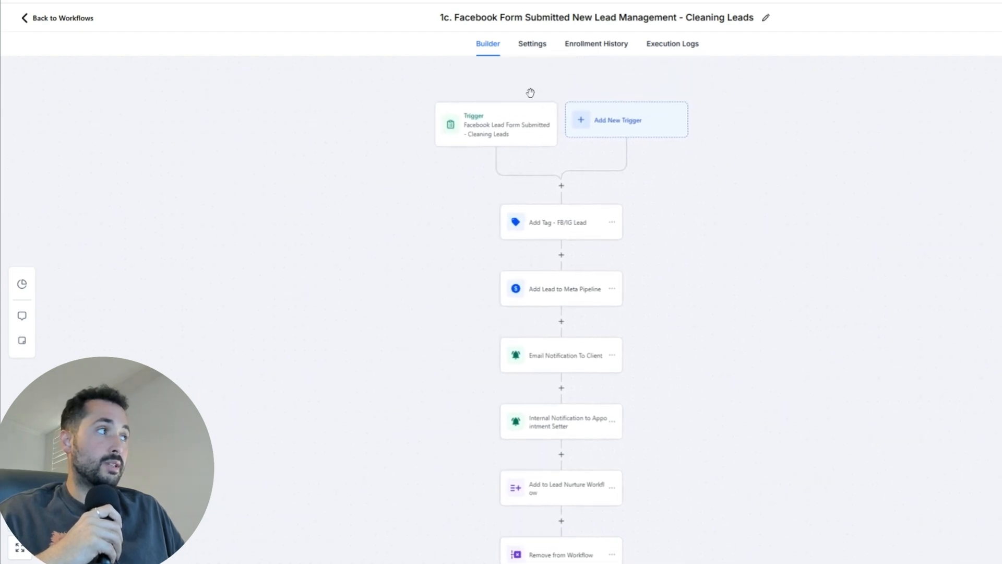
pyautogui.click(497, 136)
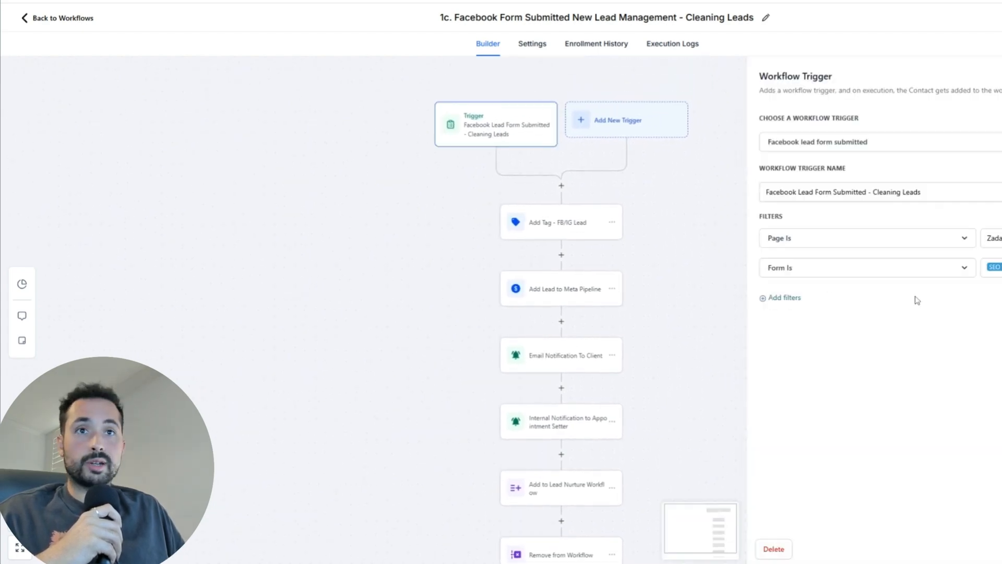
pyautogui.click(995, 267)
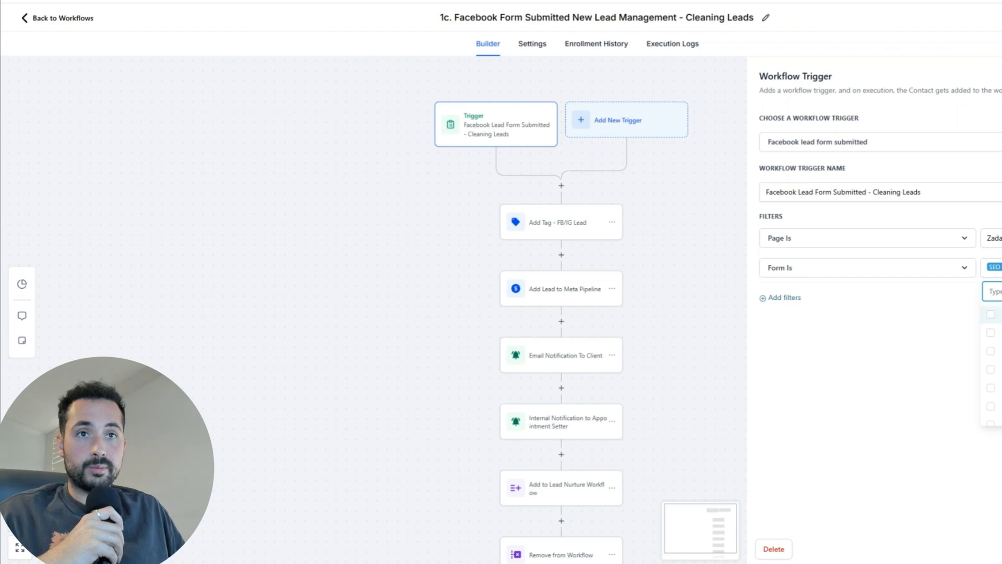
pyautogui.click(992, 315)
pyautogui.click(999, 277)
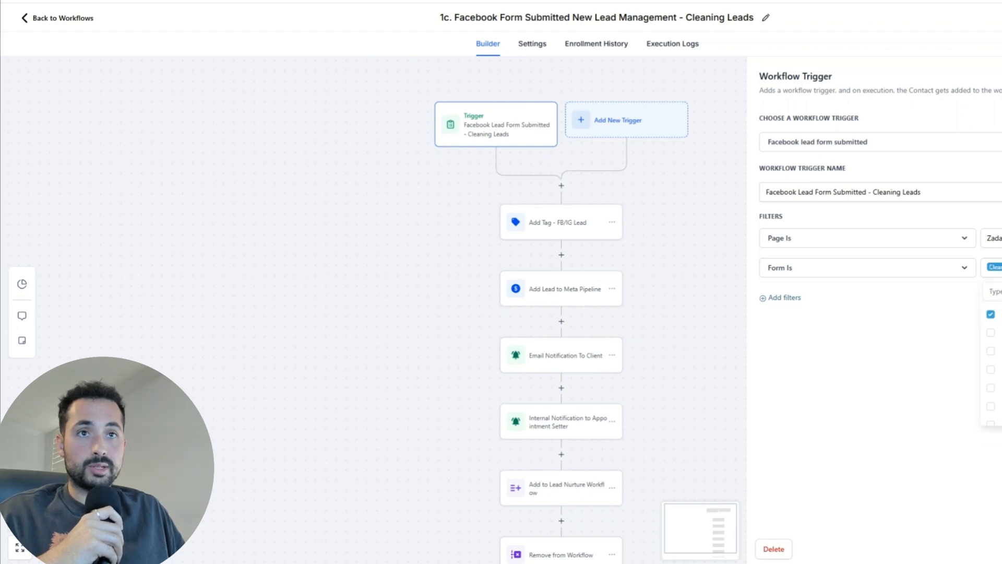
pyautogui.click(1000, 549)
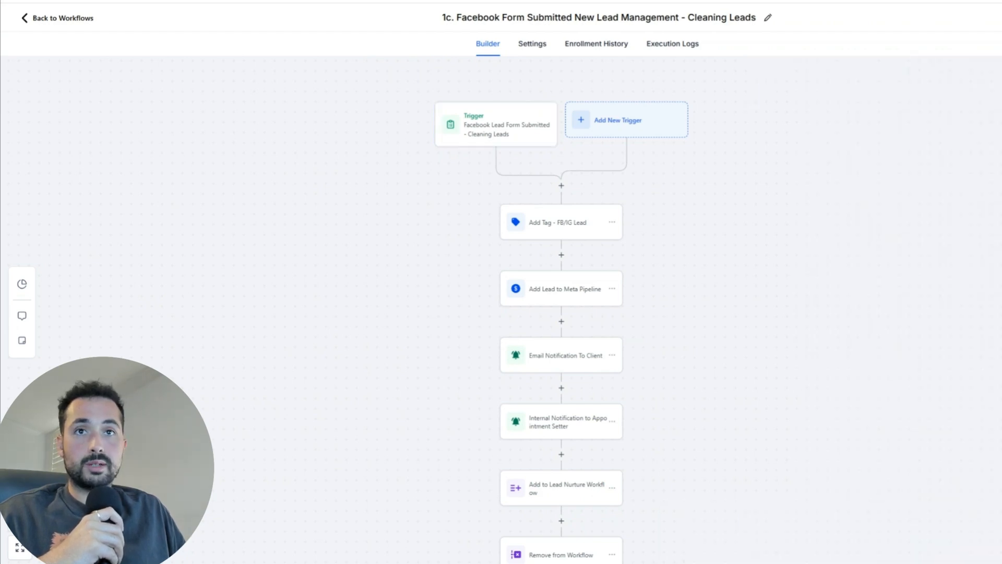
# Step: Review the FB/IG Lead tag, Meta pipeline, both notification and Add to Lead Nurture Workflow steps
pyautogui.moveTo(421, 305); pyautogui.dragTo(418, 282)
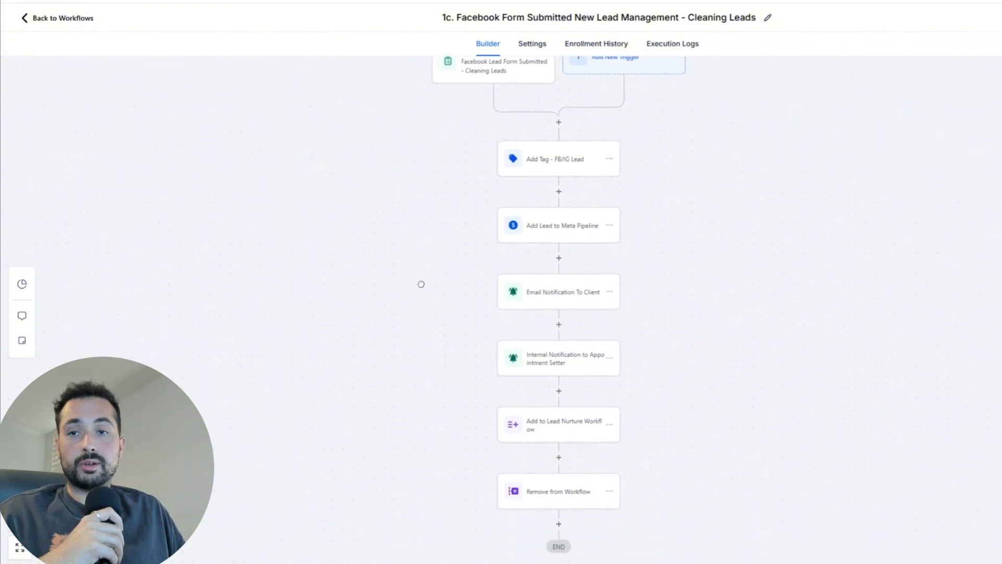
pyautogui.click(572, 166)
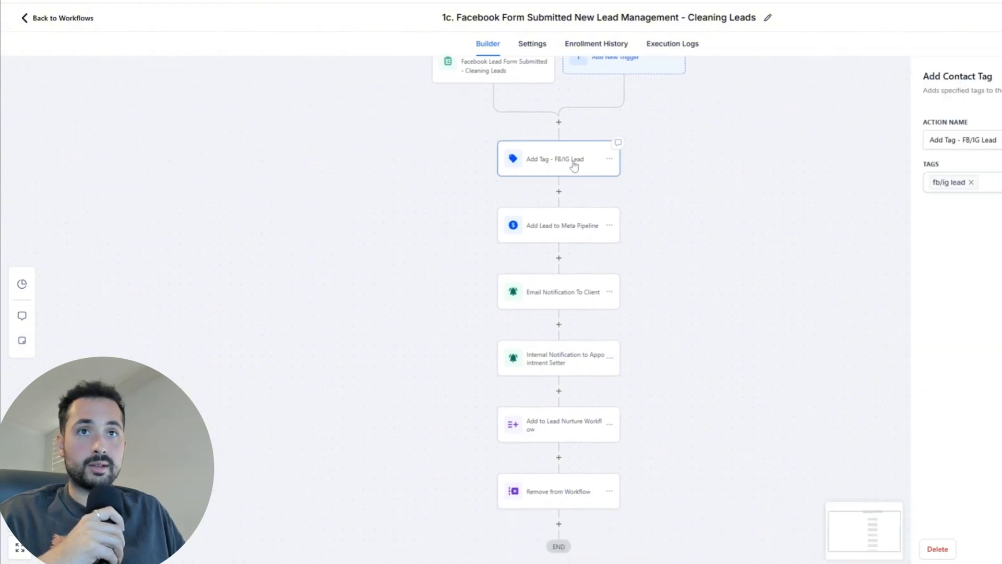
pyautogui.click(559, 230)
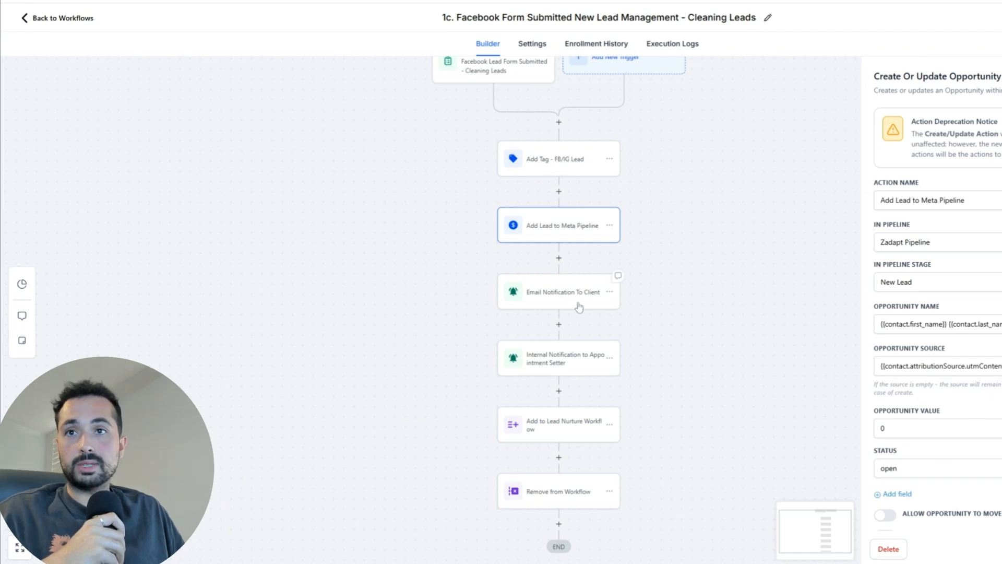
pyautogui.click(551, 296)
pyautogui.click(563, 366)
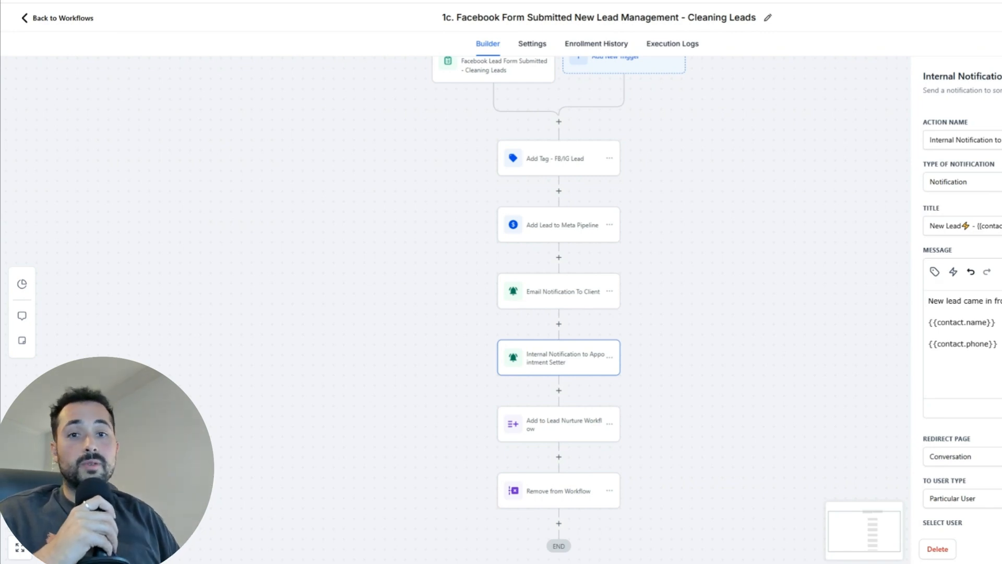
pyautogui.click(553, 428)
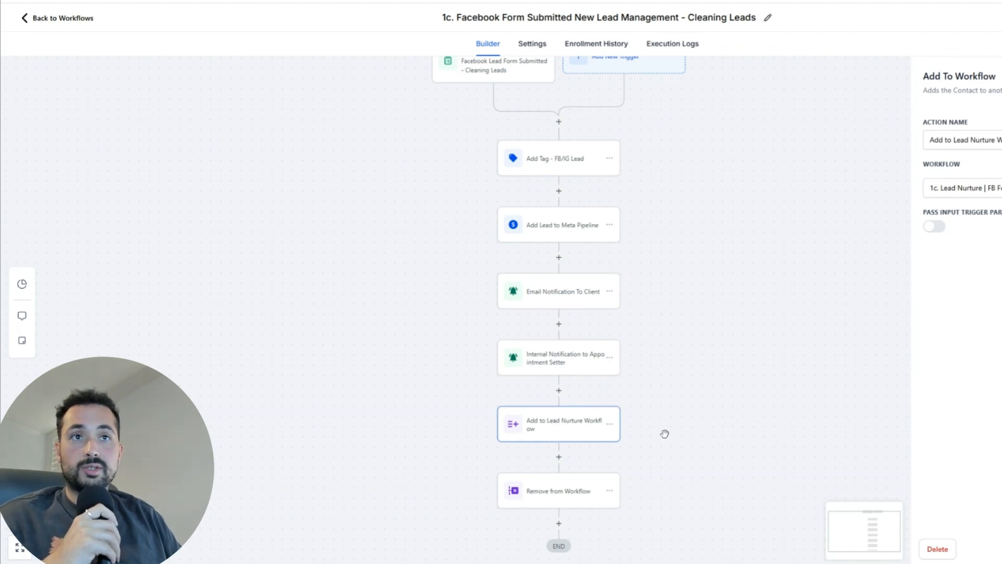
pyautogui.click(999, 549)
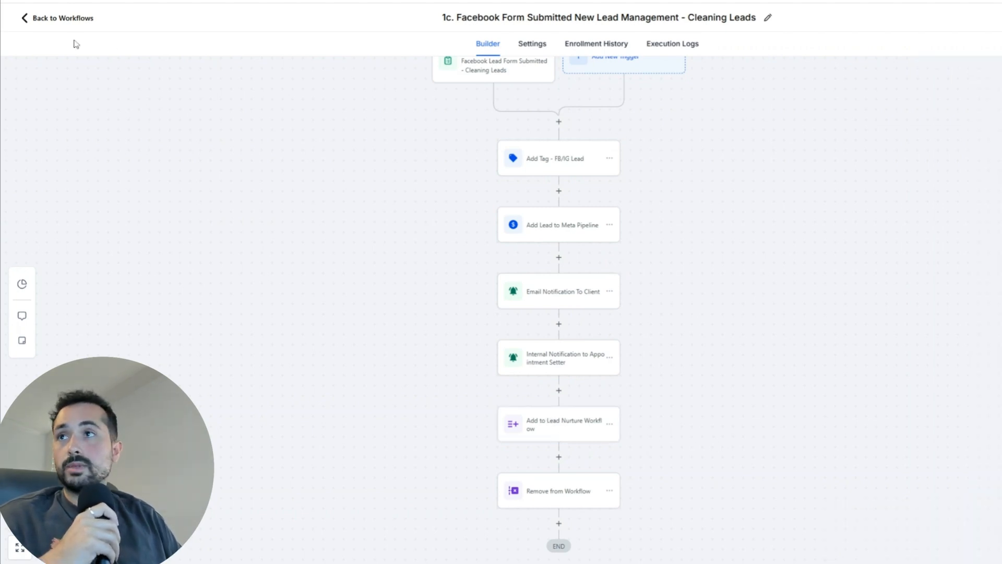
# Step: Switch to the Cleaning Leads workflow and review its nurture email and Initial SMS steps
pyautogui.click(43, 23)
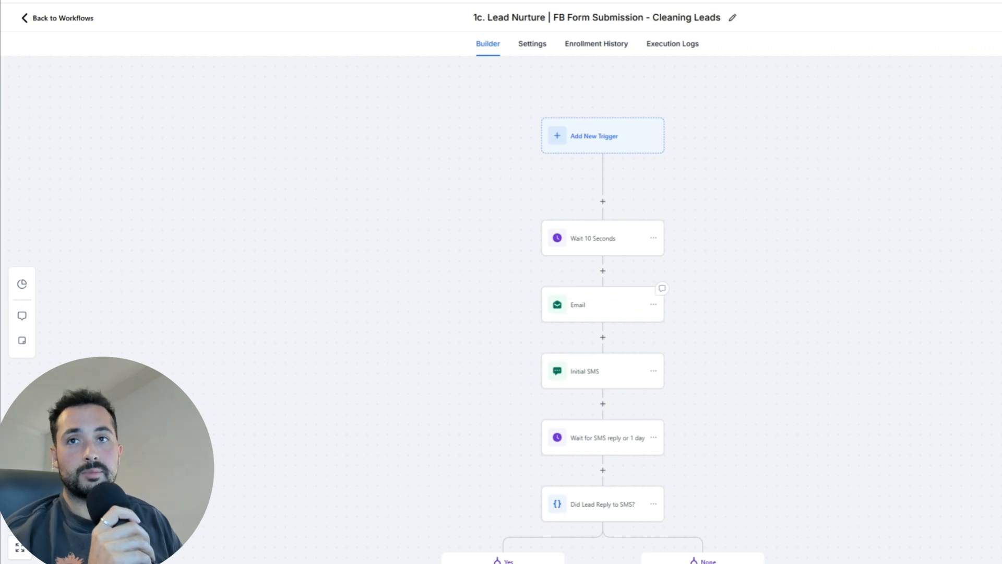
pyautogui.click(599, 307)
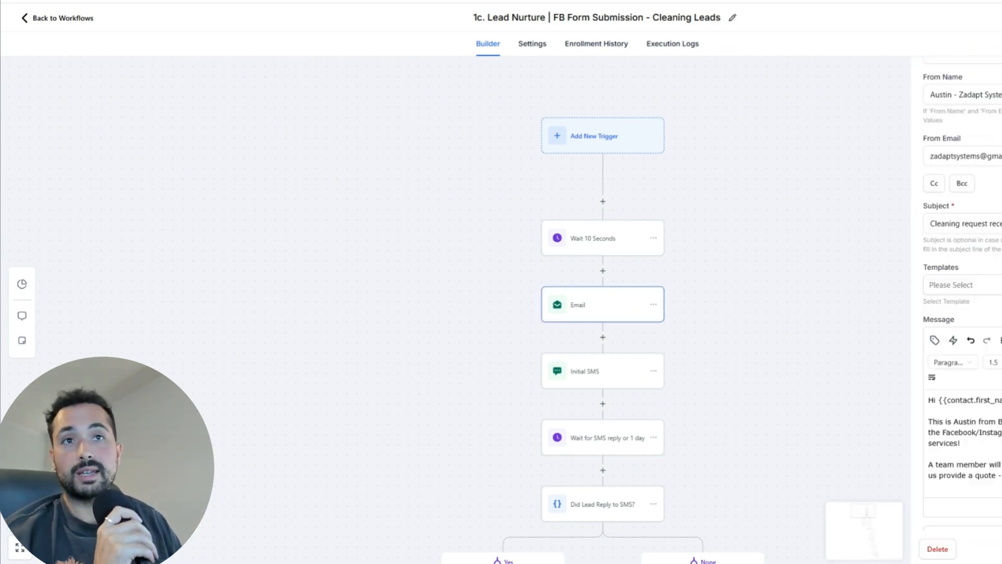
pyautogui.scroll(-2, 962, 313)
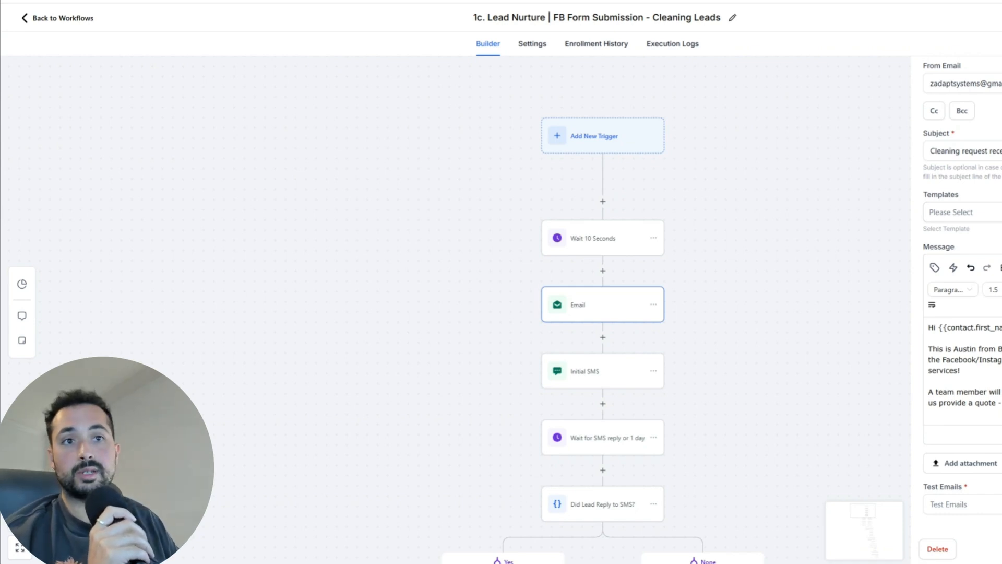
pyautogui.scroll(-2, 963, 371)
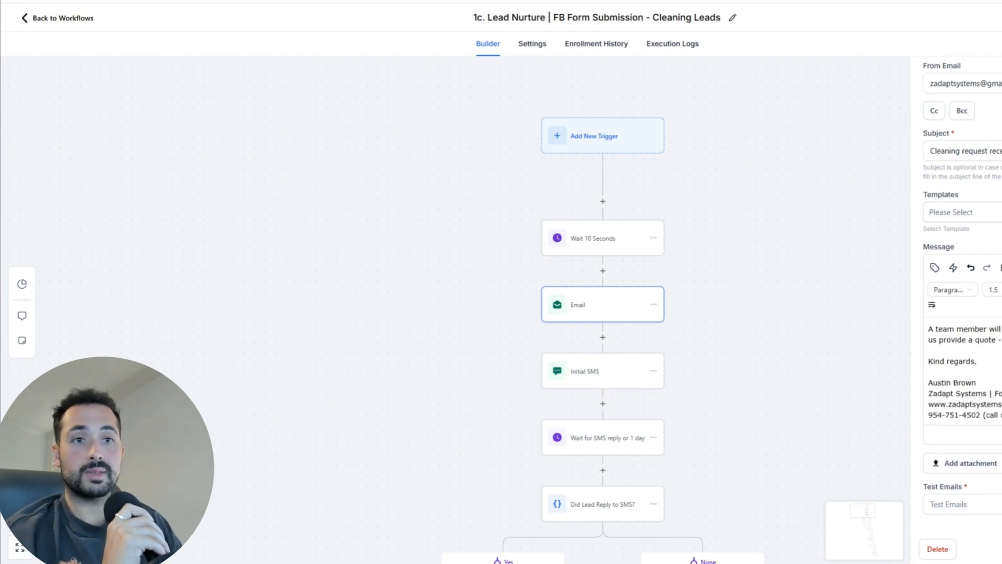
pyautogui.click(905, 307)
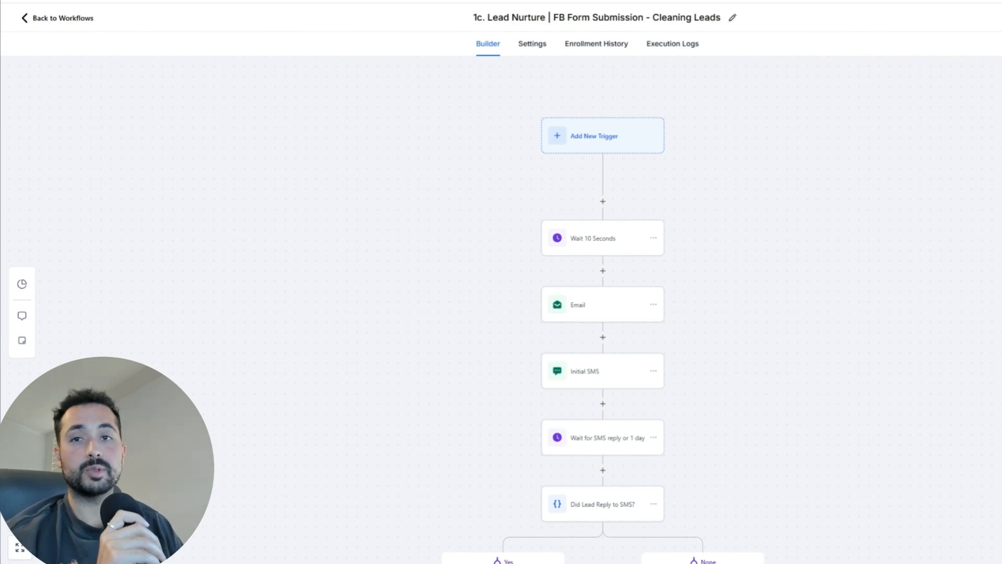
pyautogui.click(596, 378)
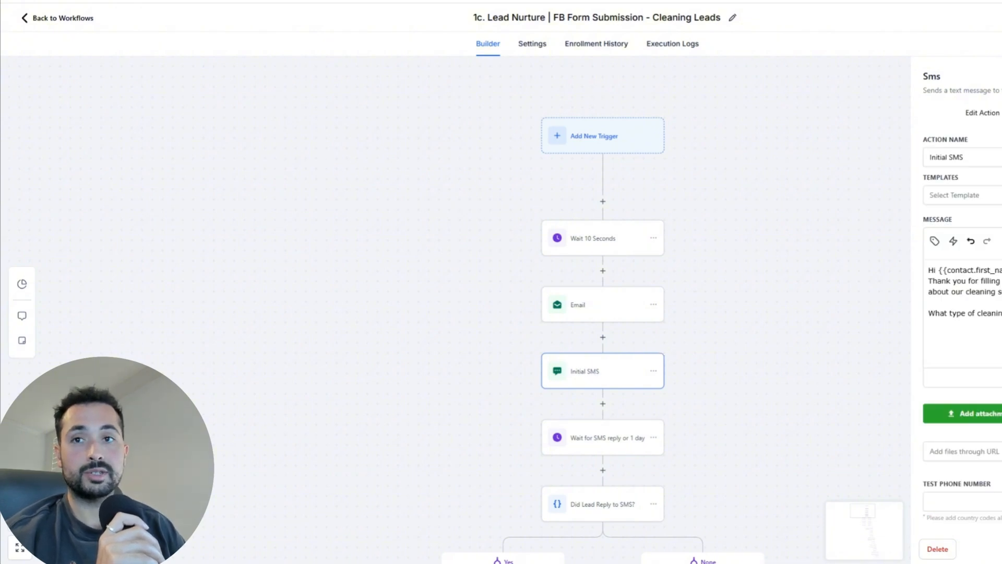
pyautogui.click(710, 437)
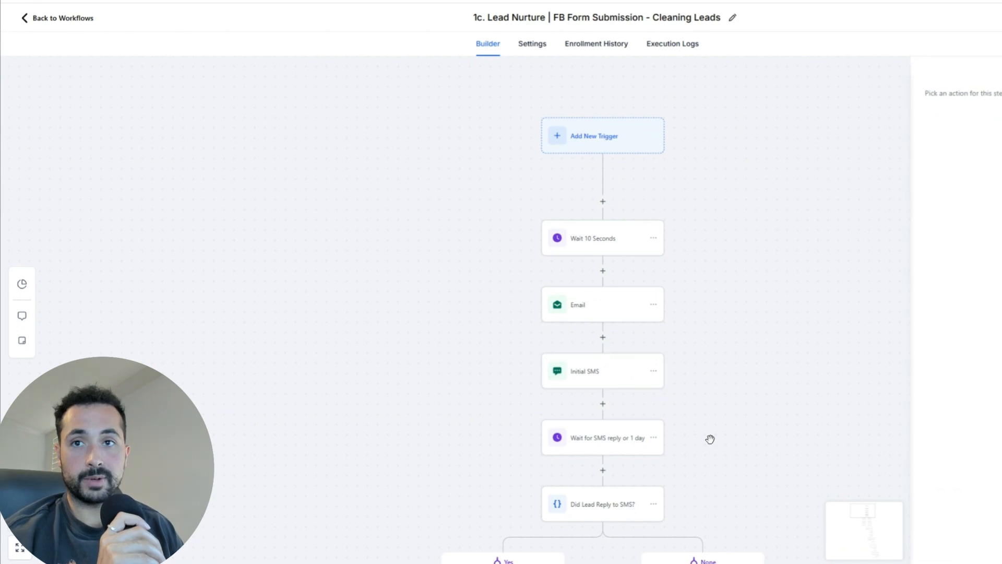
pyautogui.click(604, 405)
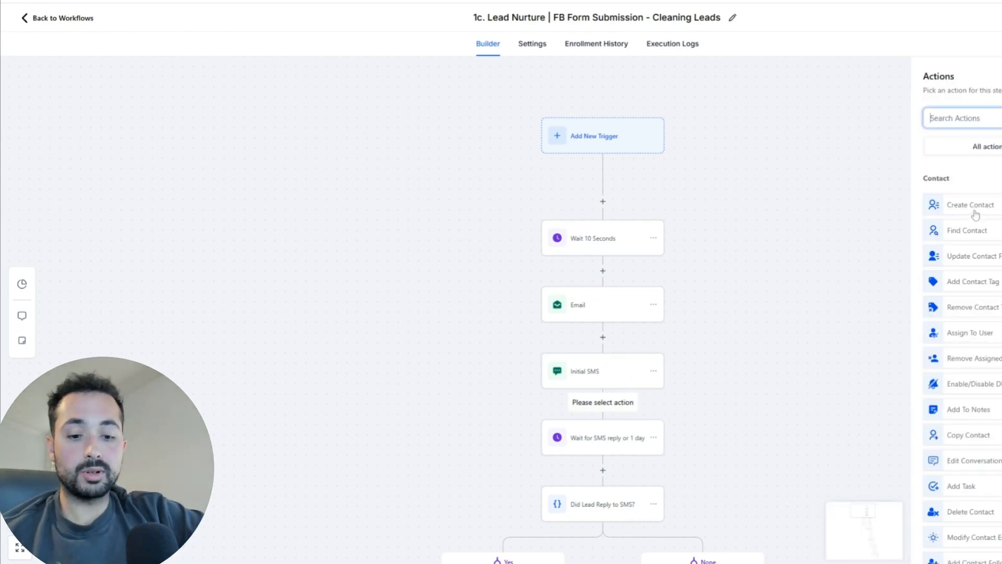
pyautogui.write('voicemail')
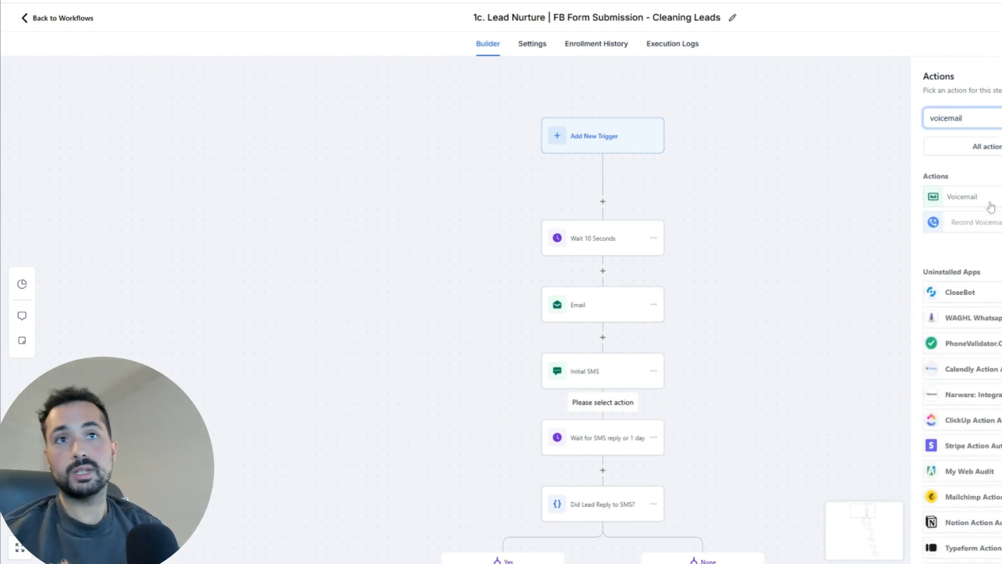
pyautogui.click(991, 207)
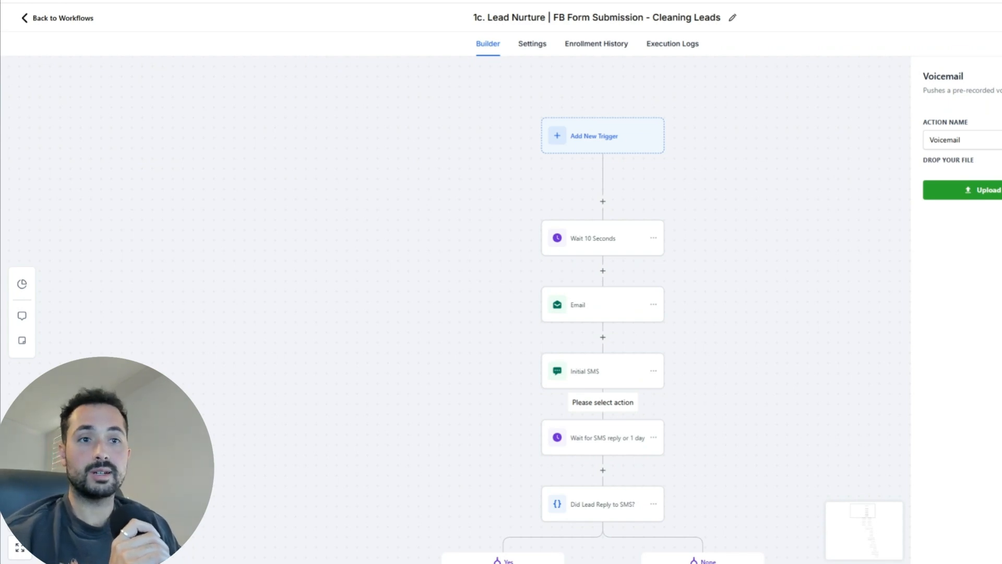
pyautogui.click(709, 385)
pyautogui.scroll(-1, 676, 374)
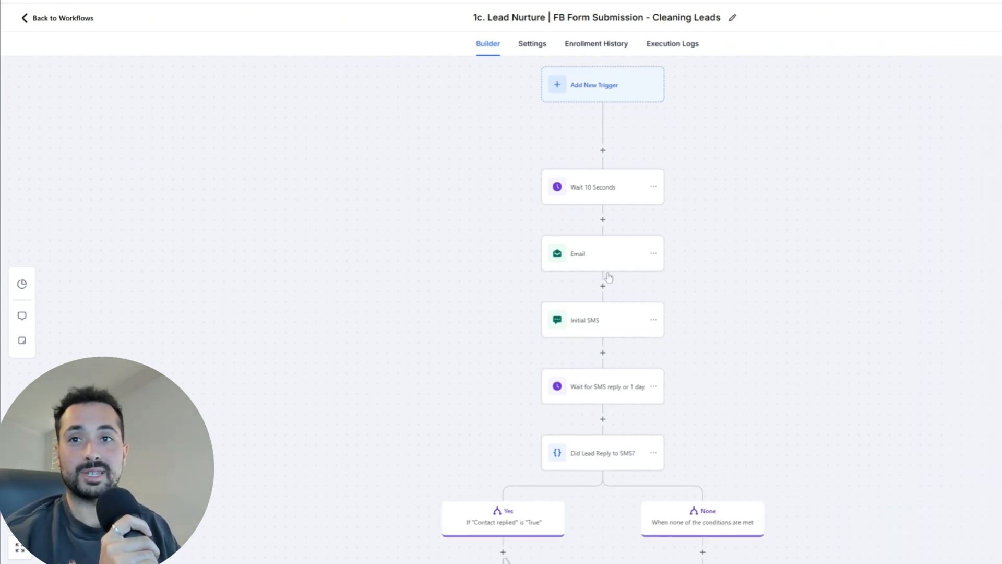
# Step: Review the 'Wait for SMS reply or 1 day' step's settings
pyautogui.click(591, 392)
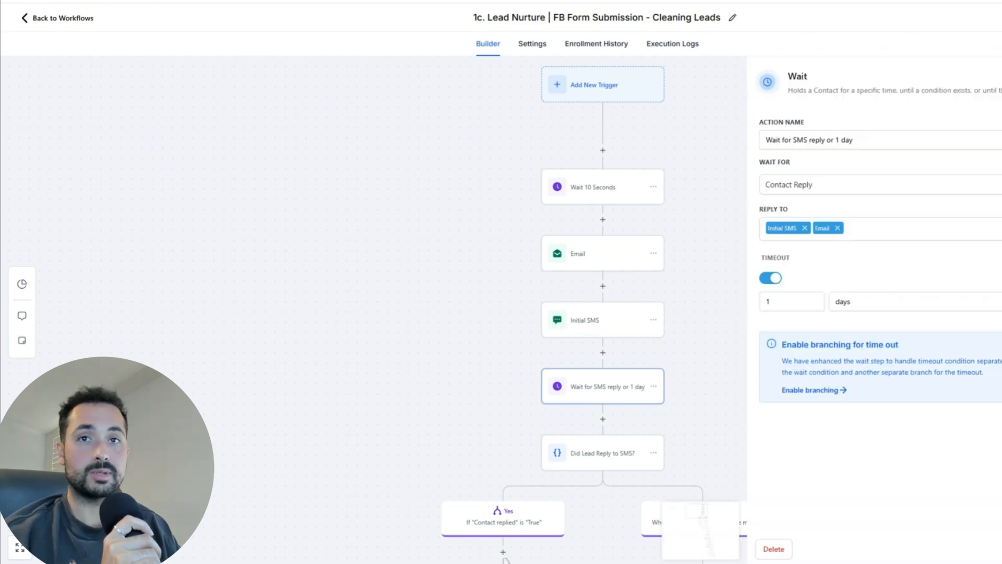
pyautogui.click(999, 79)
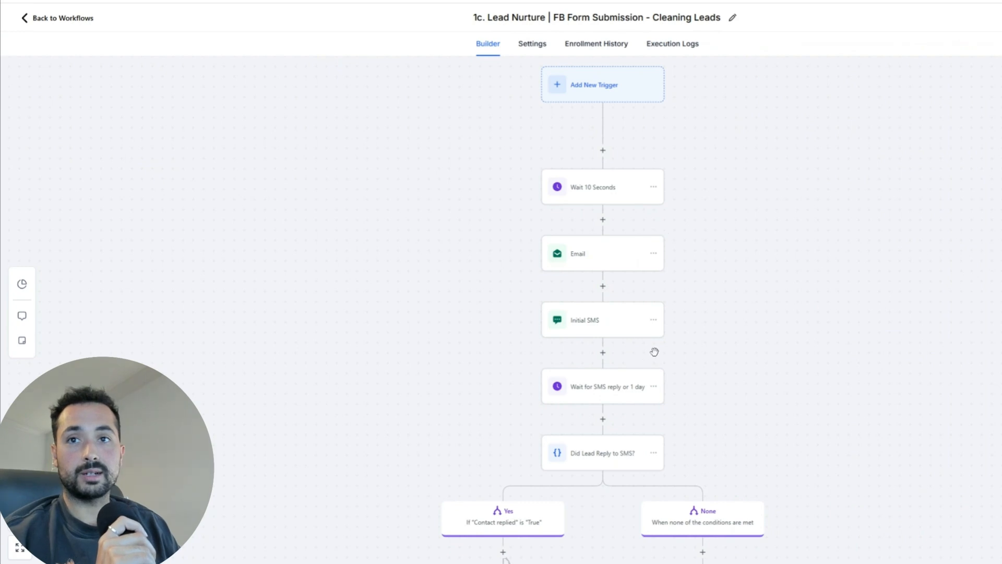
pyautogui.scroll(-1, 654, 353)
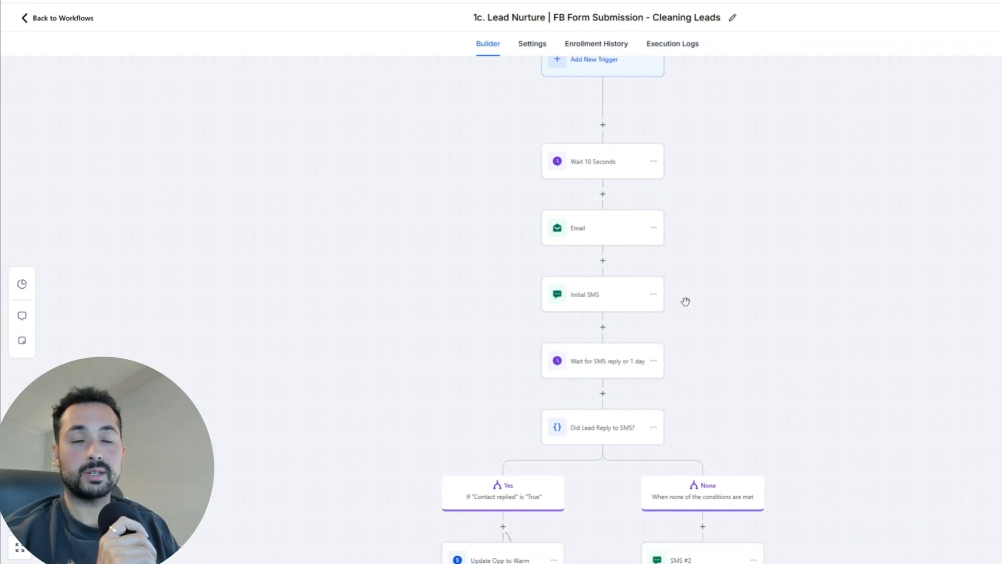
pyautogui.scroll(-4, 645, 302)
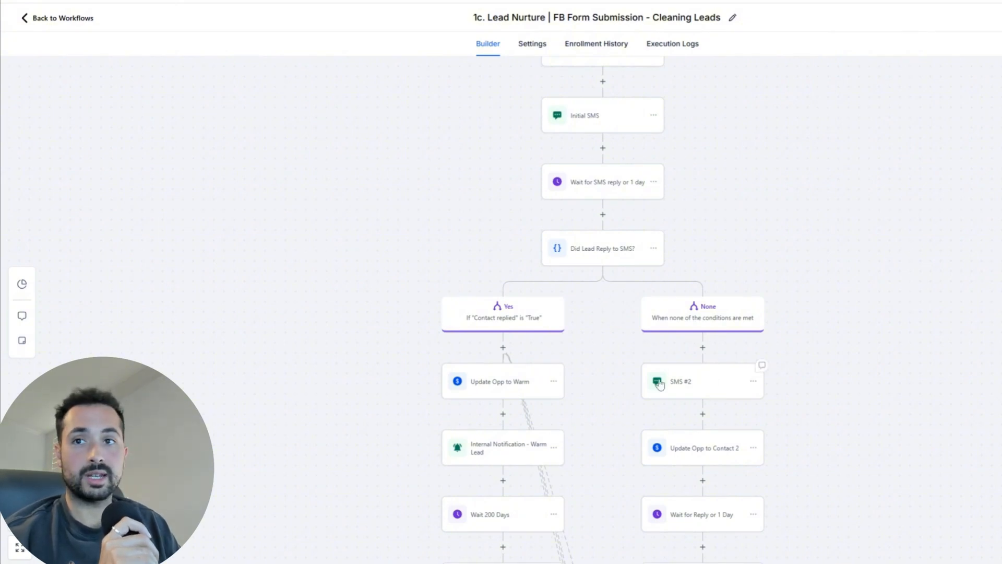
pyautogui.scroll(-2, 549, 292)
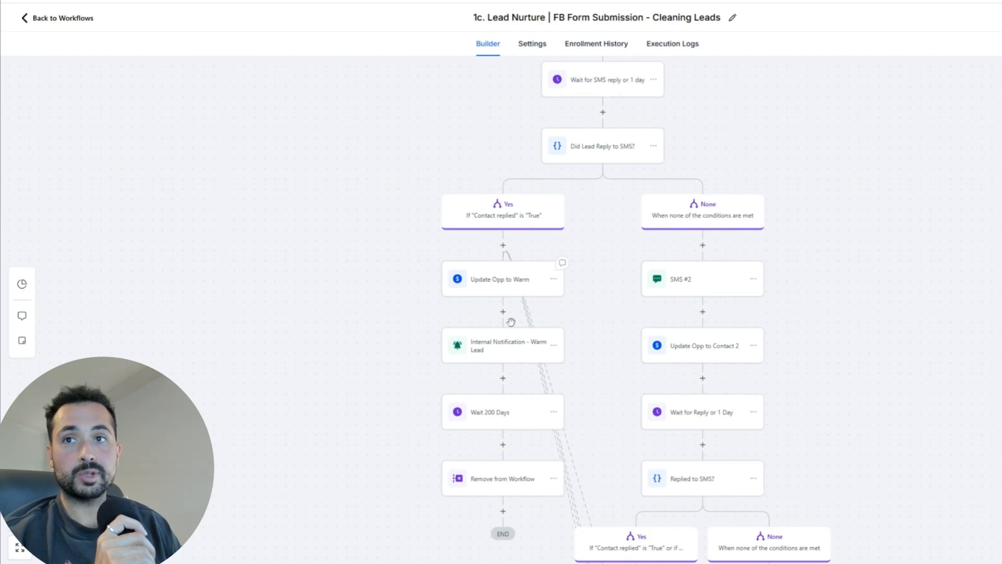
# Step: Set Update Opp to Warm to pipeline Cleaning Service Leads, stage Warm Lead
pyautogui.click(490, 349)
pyautogui.click(499, 289)
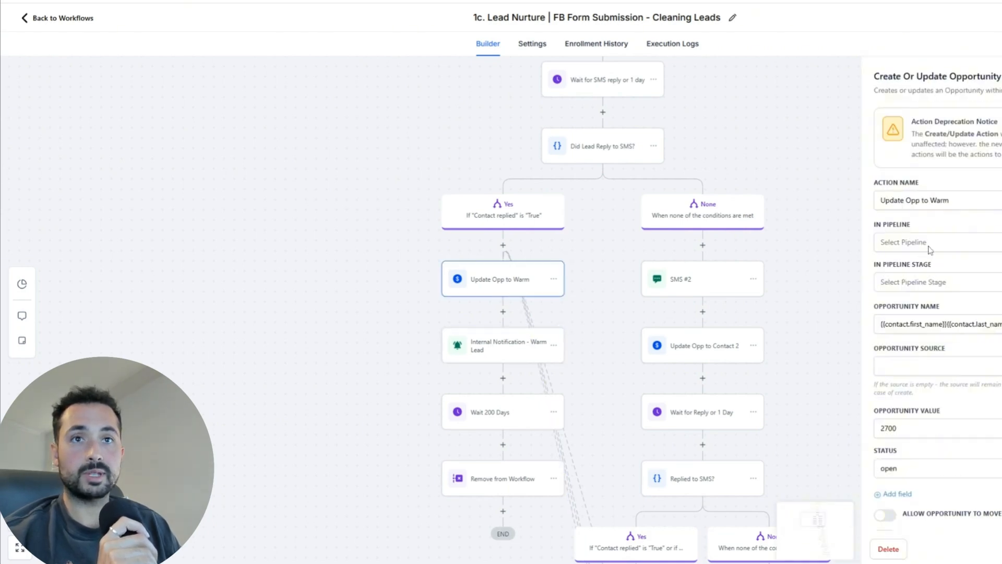
pyautogui.click(934, 285)
pyautogui.click(924, 242)
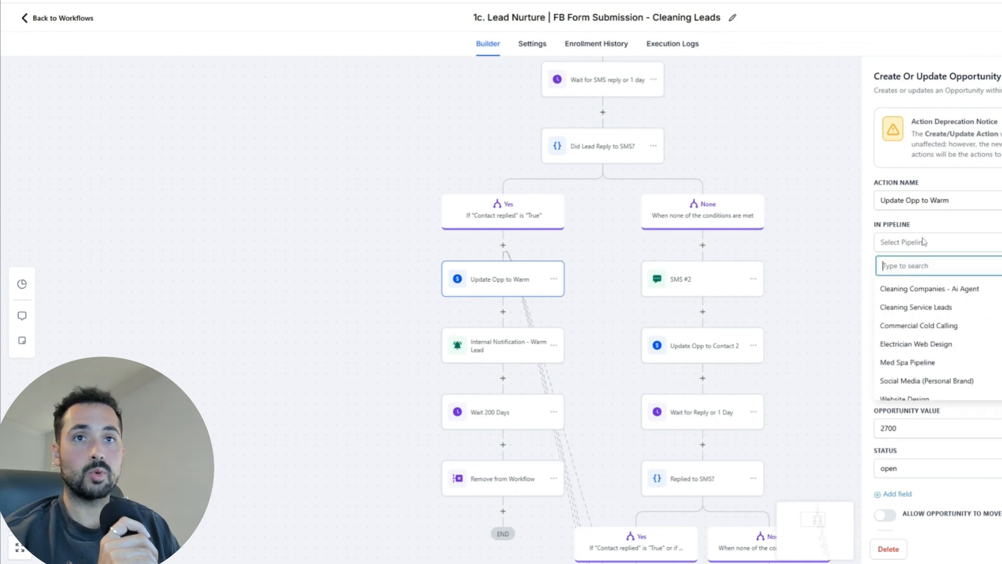
pyautogui.click(922, 307)
pyautogui.click(938, 284)
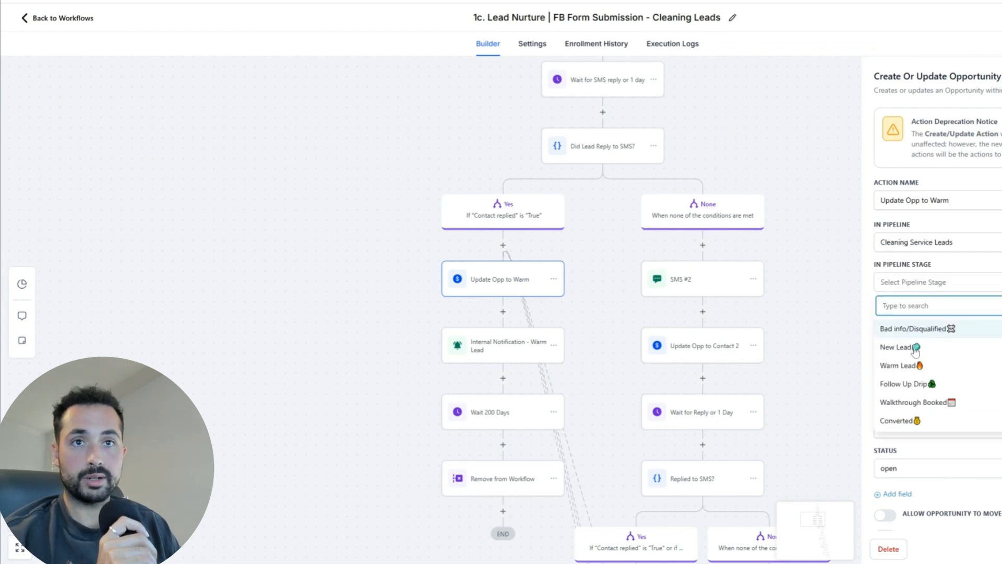
pyautogui.click(912, 367)
pyautogui.click(1000, 549)
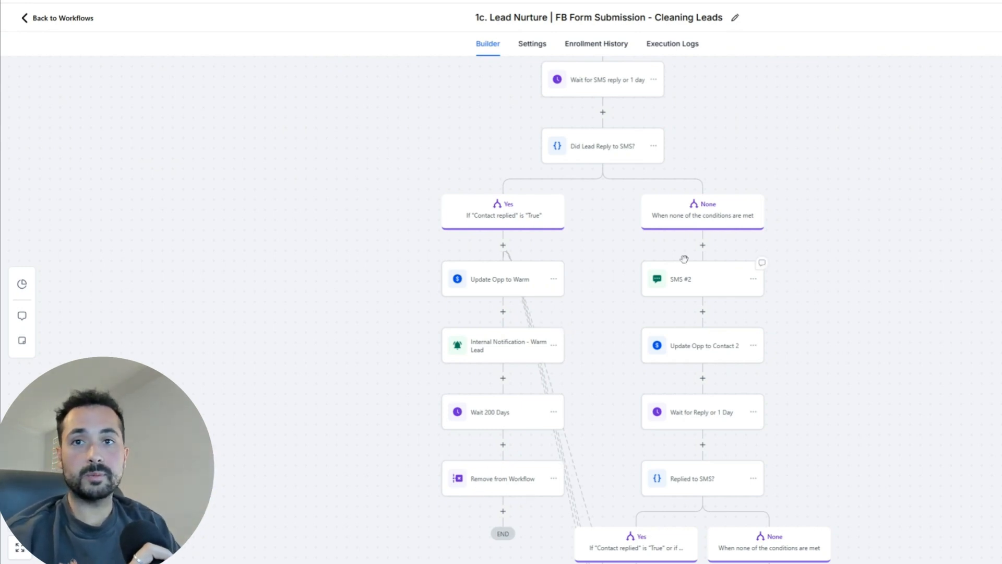
pyautogui.scroll(-1, 823, 402)
pyautogui.scroll(-2, 804, 325)
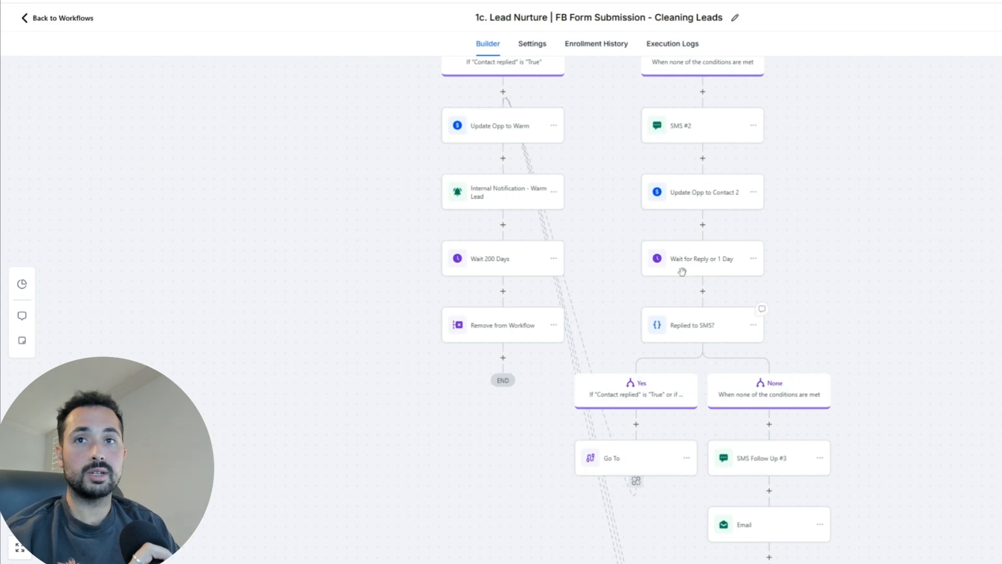
pyautogui.scroll(-4, 805, 403)
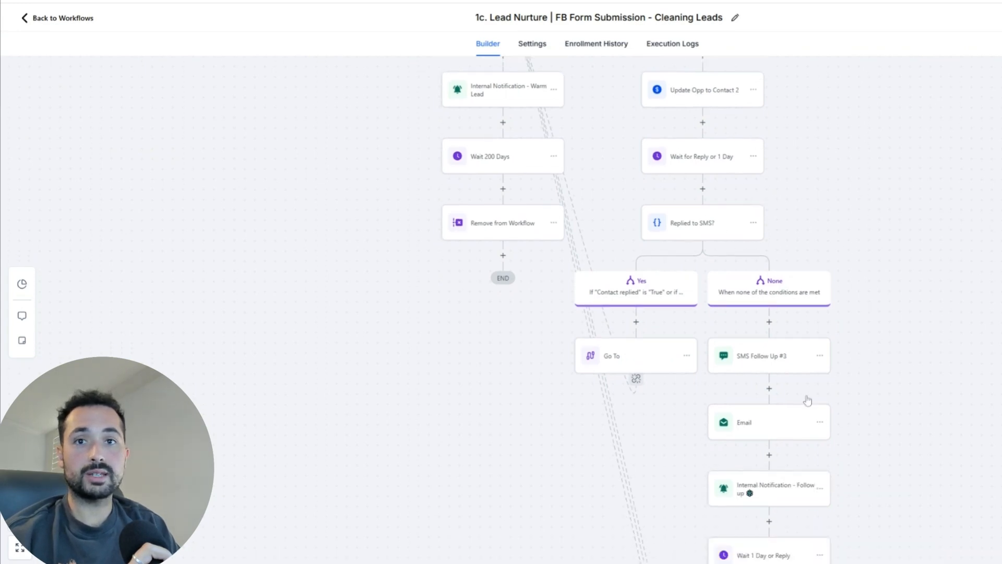
pyautogui.scroll(-2, 775, 349)
pyautogui.scroll(-6, 775, 349)
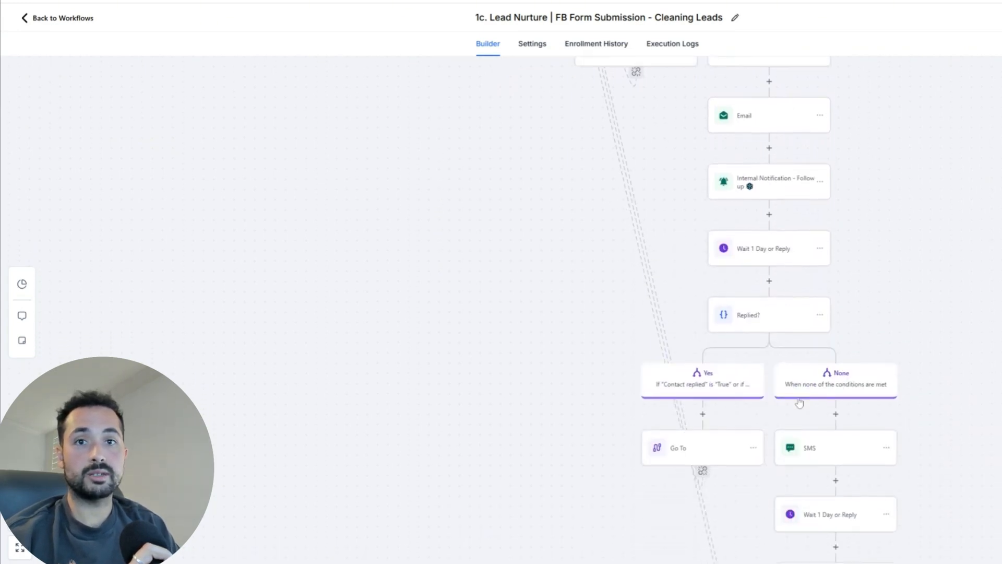
pyautogui.scroll(-2, 905, 355)
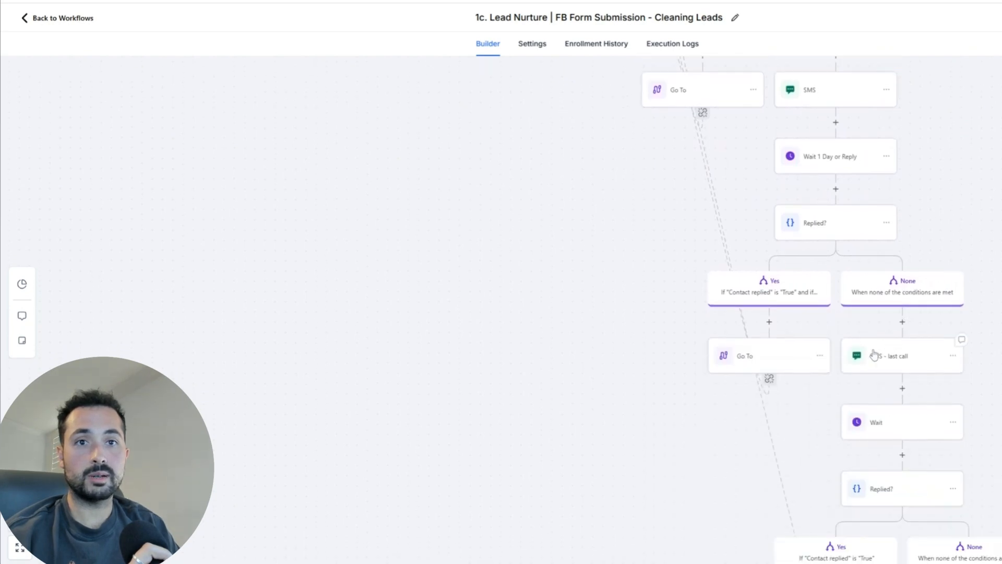
pyautogui.scroll(-2, 910, 381)
pyautogui.scroll(4, 897, 364)
pyautogui.scroll(-6, 898, 364)
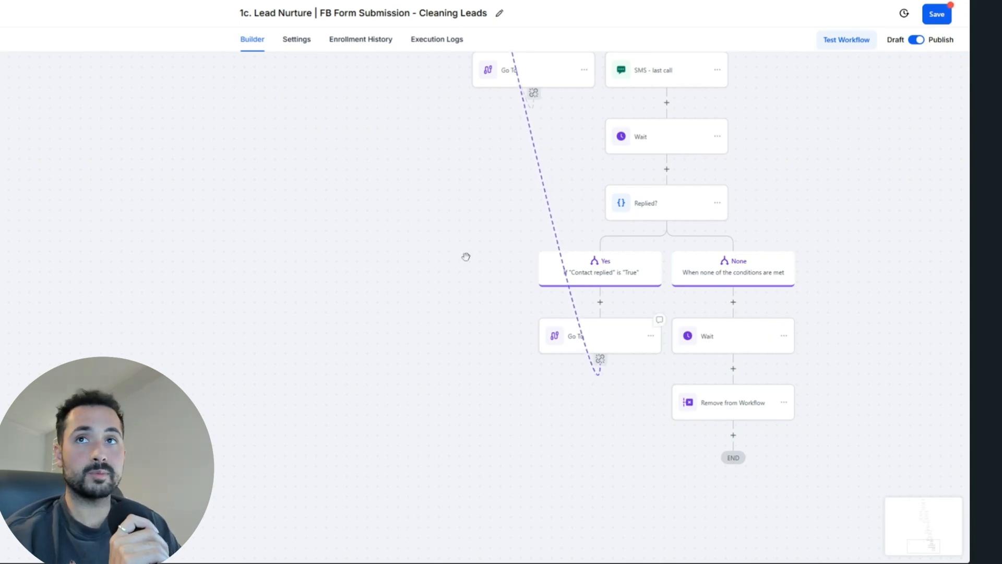
pyautogui.click(734, 369)
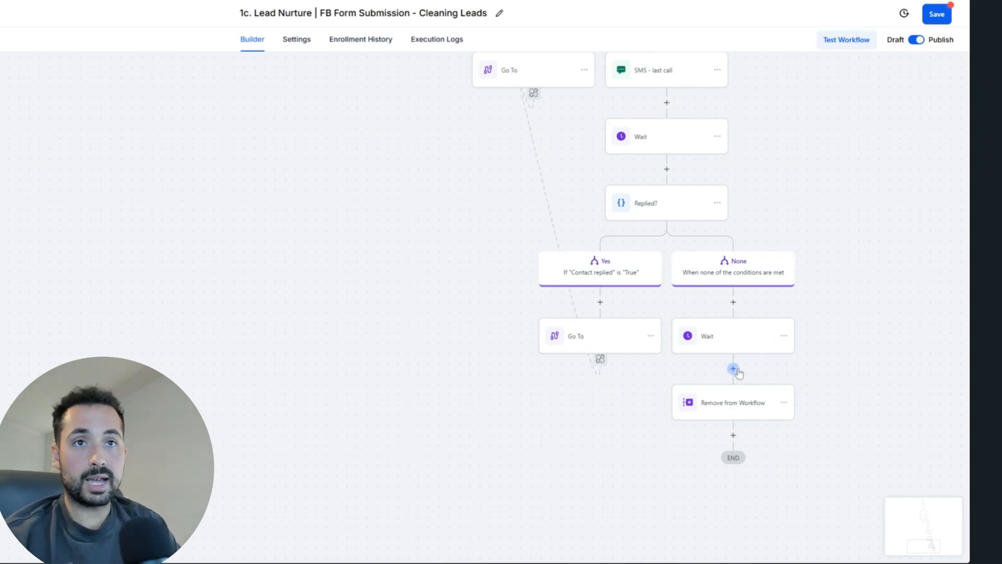
pyautogui.write('add')
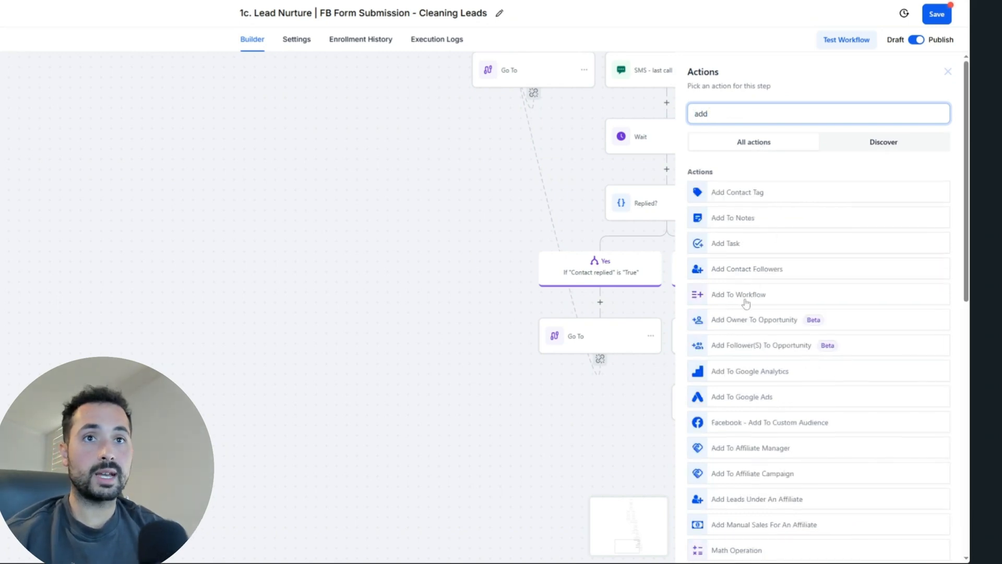
pyautogui.click(746, 298)
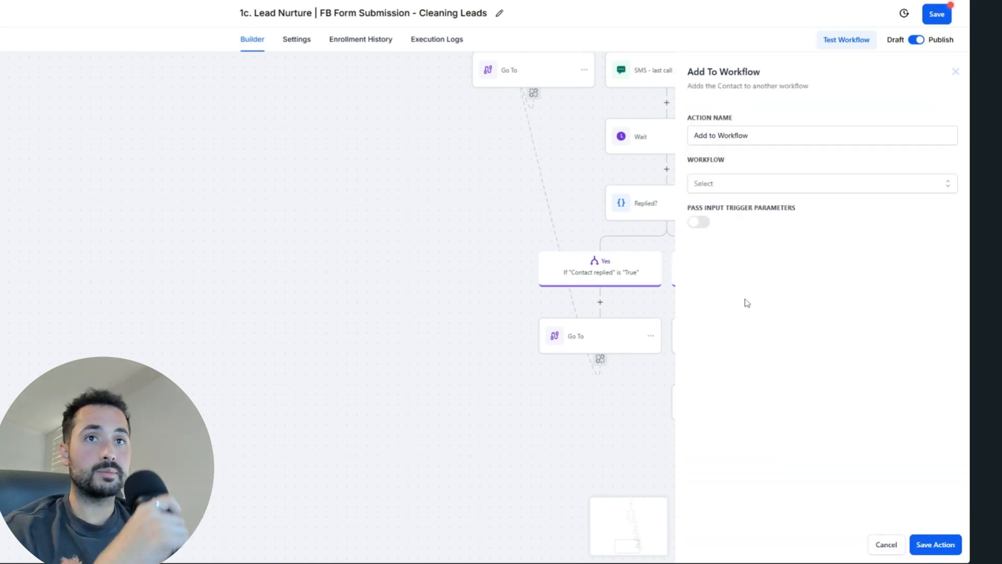
pyautogui.click(765, 187)
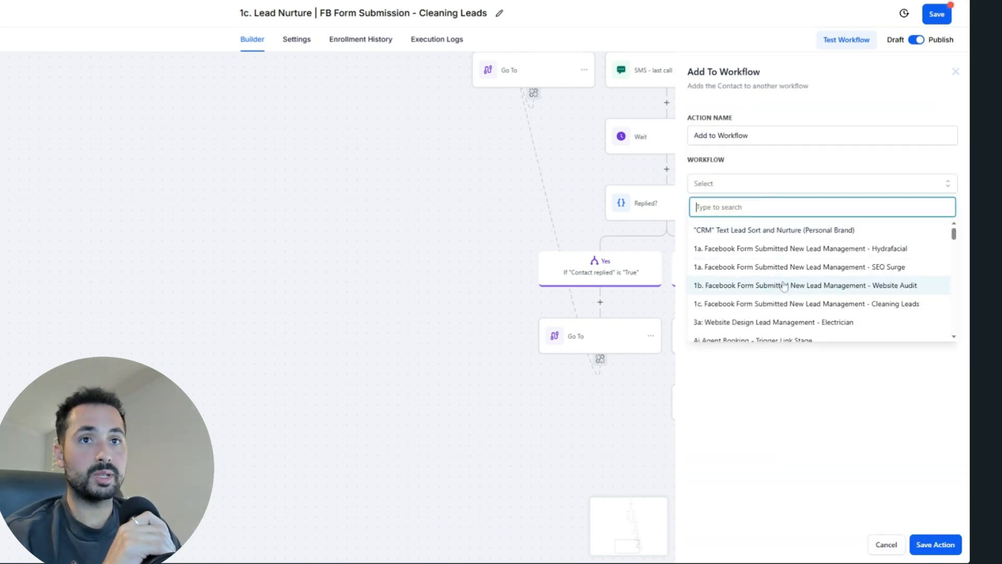
pyautogui.scroll(-5, 811, 334)
pyautogui.scroll(-2, 810, 333)
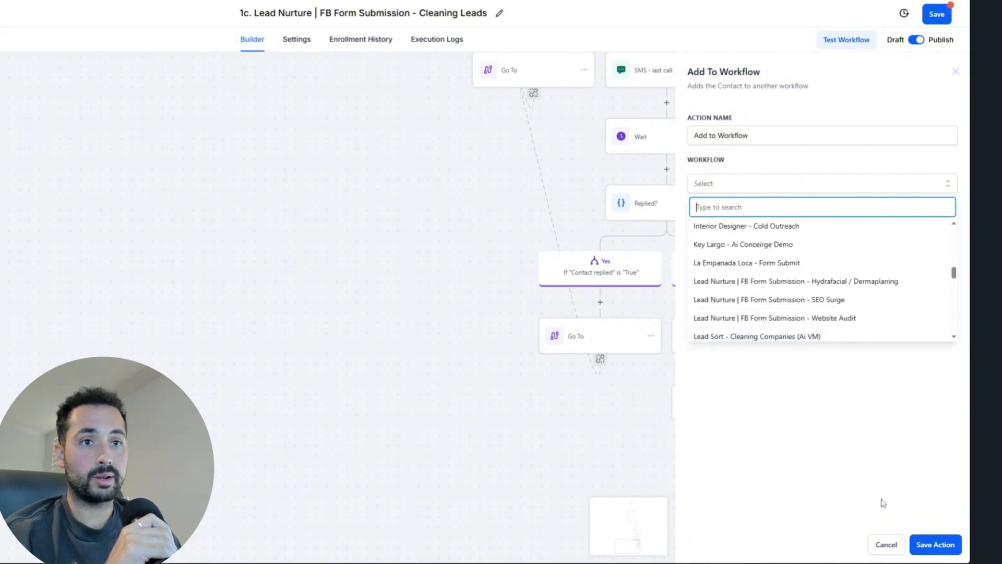
pyautogui.click(887, 545)
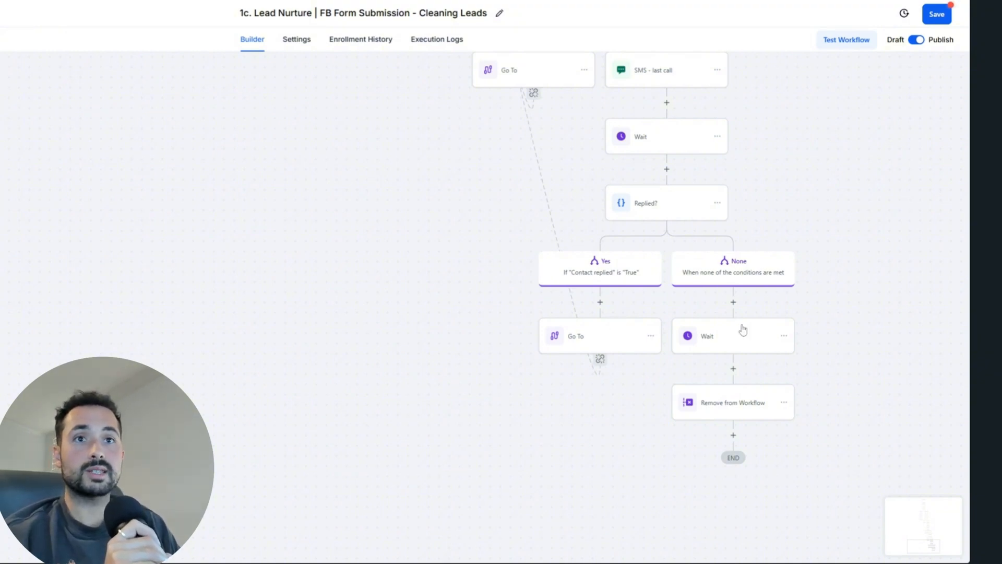
pyautogui.scroll(3, 805, 166)
pyautogui.moveTo(802, 96); pyautogui.dragTo(715, 291)
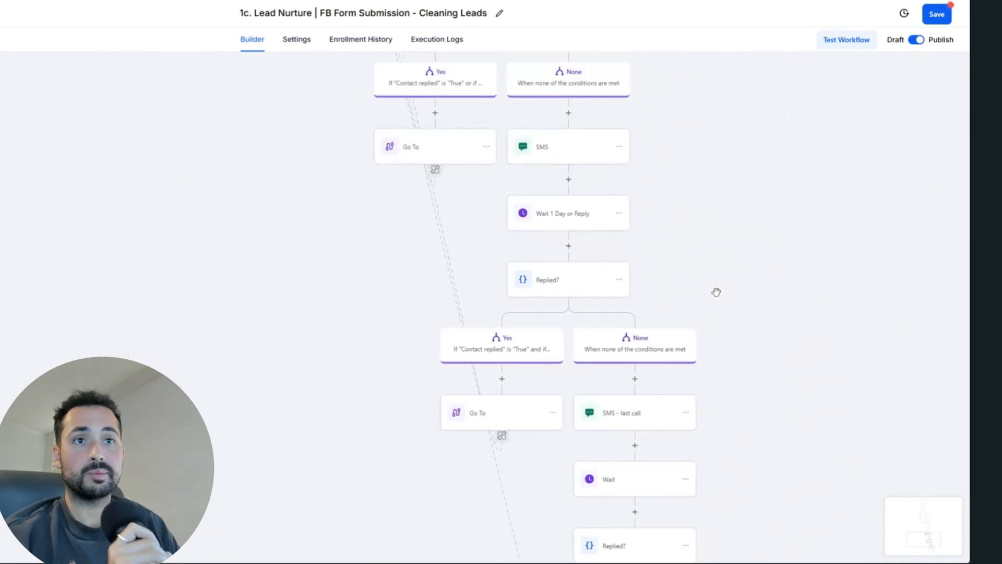
pyautogui.moveTo(741, 172); pyautogui.dragTo(720, 278)
pyautogui.moveTo(672, 132); pyautogui.dragTo(715, 346)
pyautogui.moveTo(691, 177); pyautogui.dragTo(700, 343)
pyautogui.moveTo(623, 198); pyautogui.dragTo(684, 470)
pyautogui.moveTo(685, 226); pyautogui.dragTo(640, 385)
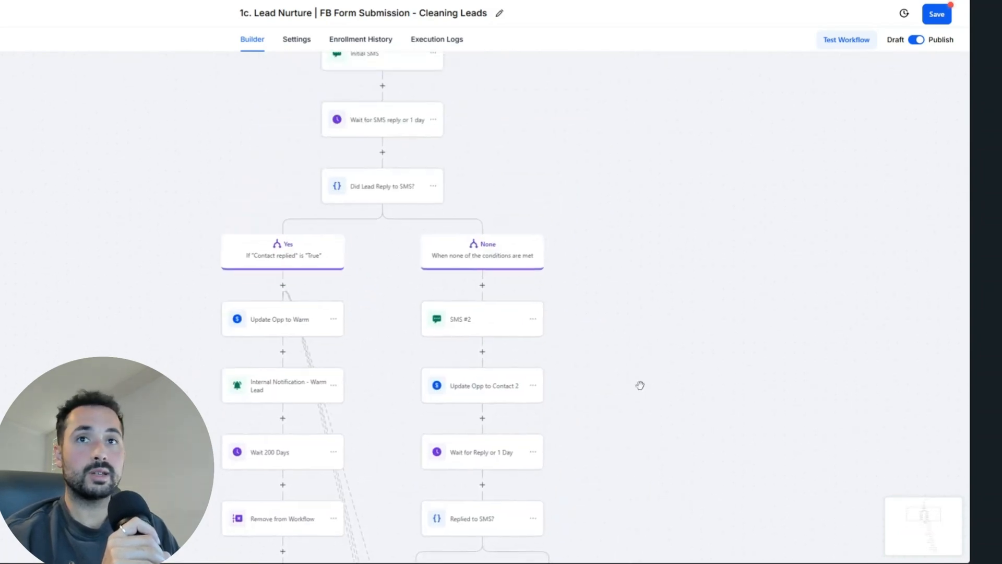
pyautogui.moveTo(572, 163); pyautogui.dragTo(588, 280)
pyautogui.moveTo(642, 221); pyautogui.dragTo(570, 363)
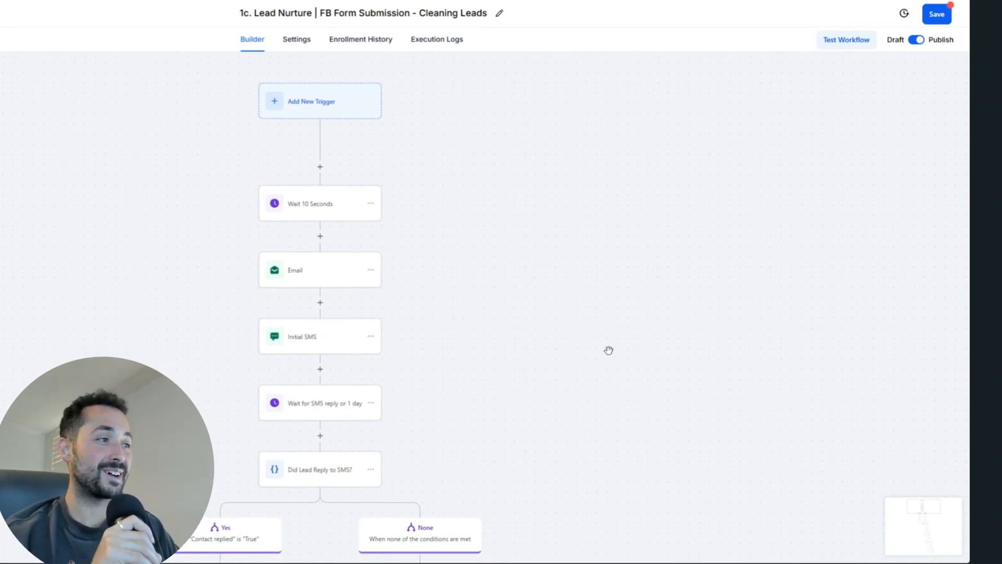
pyautogui.moveTo(678, 315); pyautogui.dragTo(756, 178)
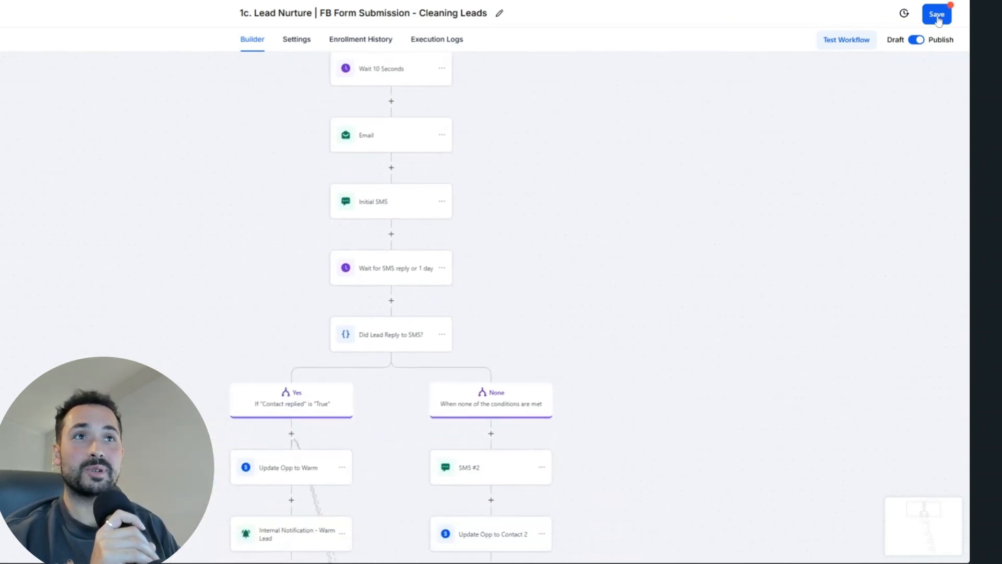